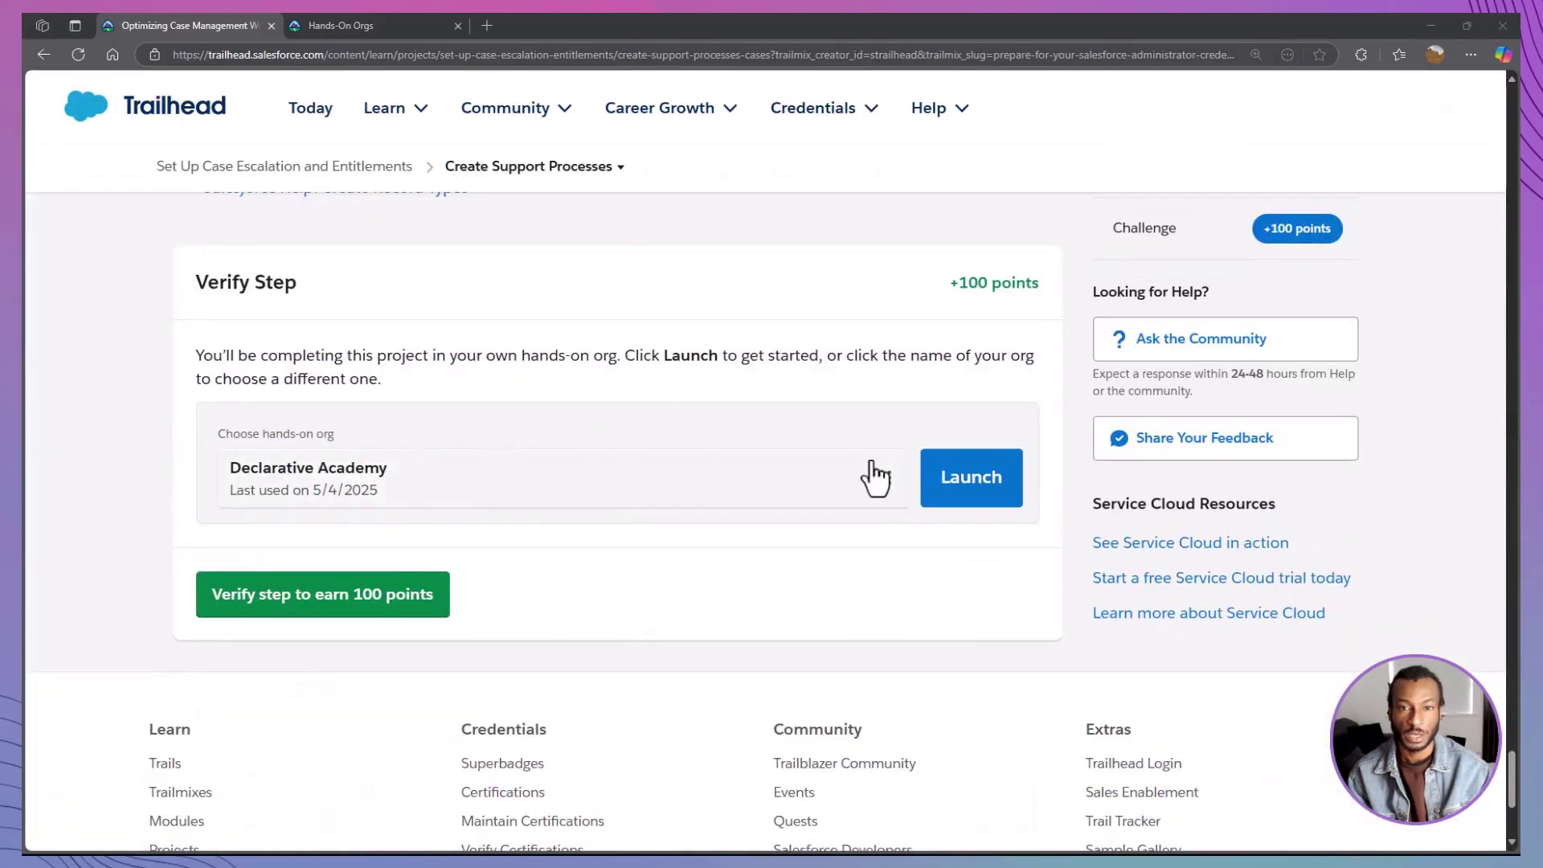
Create a new Trailhead playground named 'Support Processes'
left_click(875, 479)
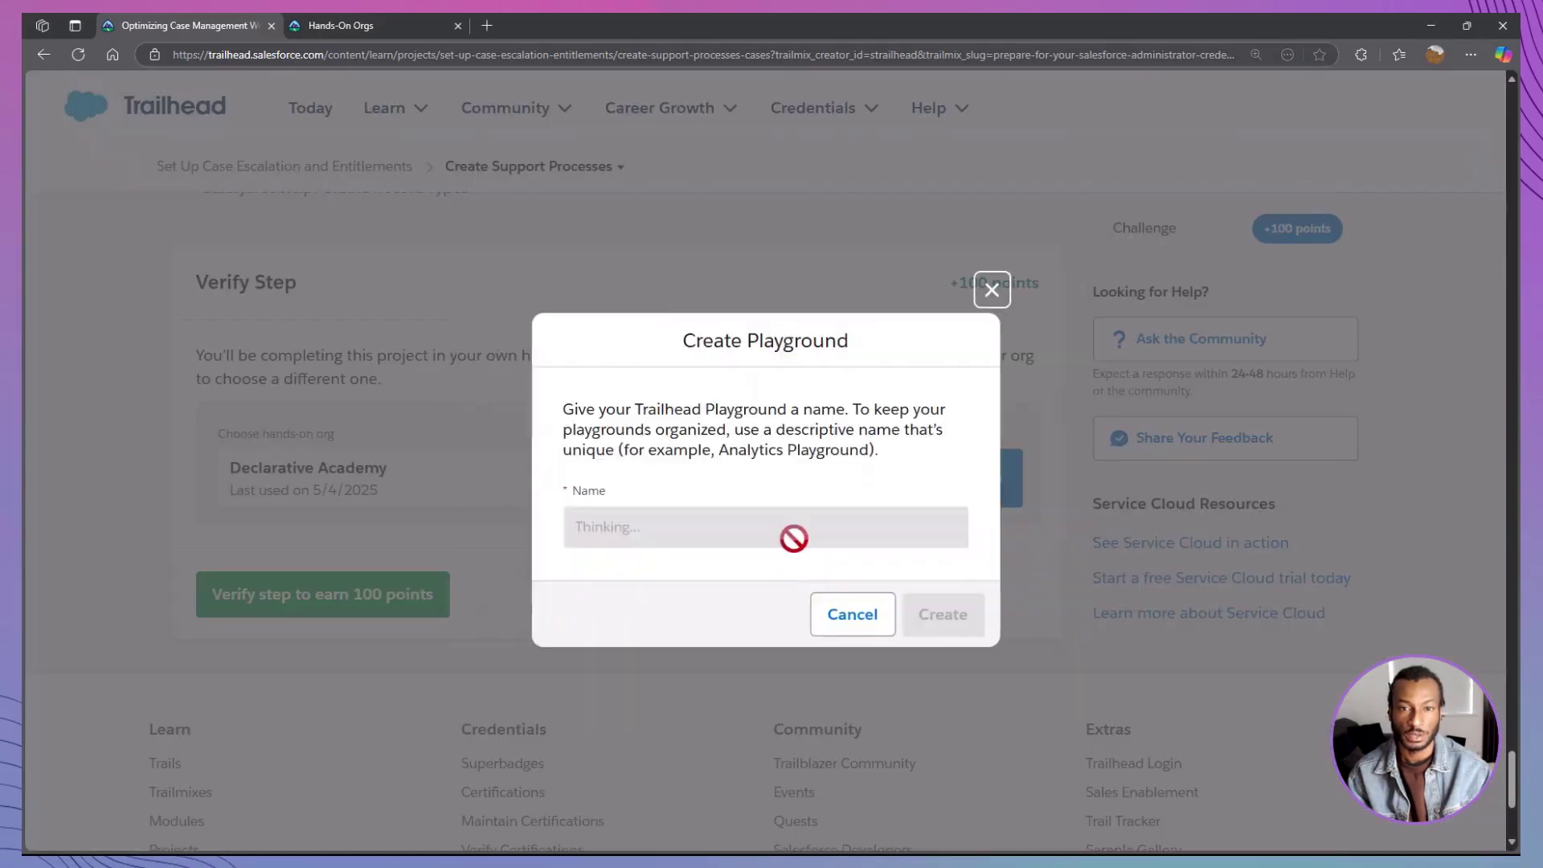
triple_click(803, 523)
type("Support Processes")
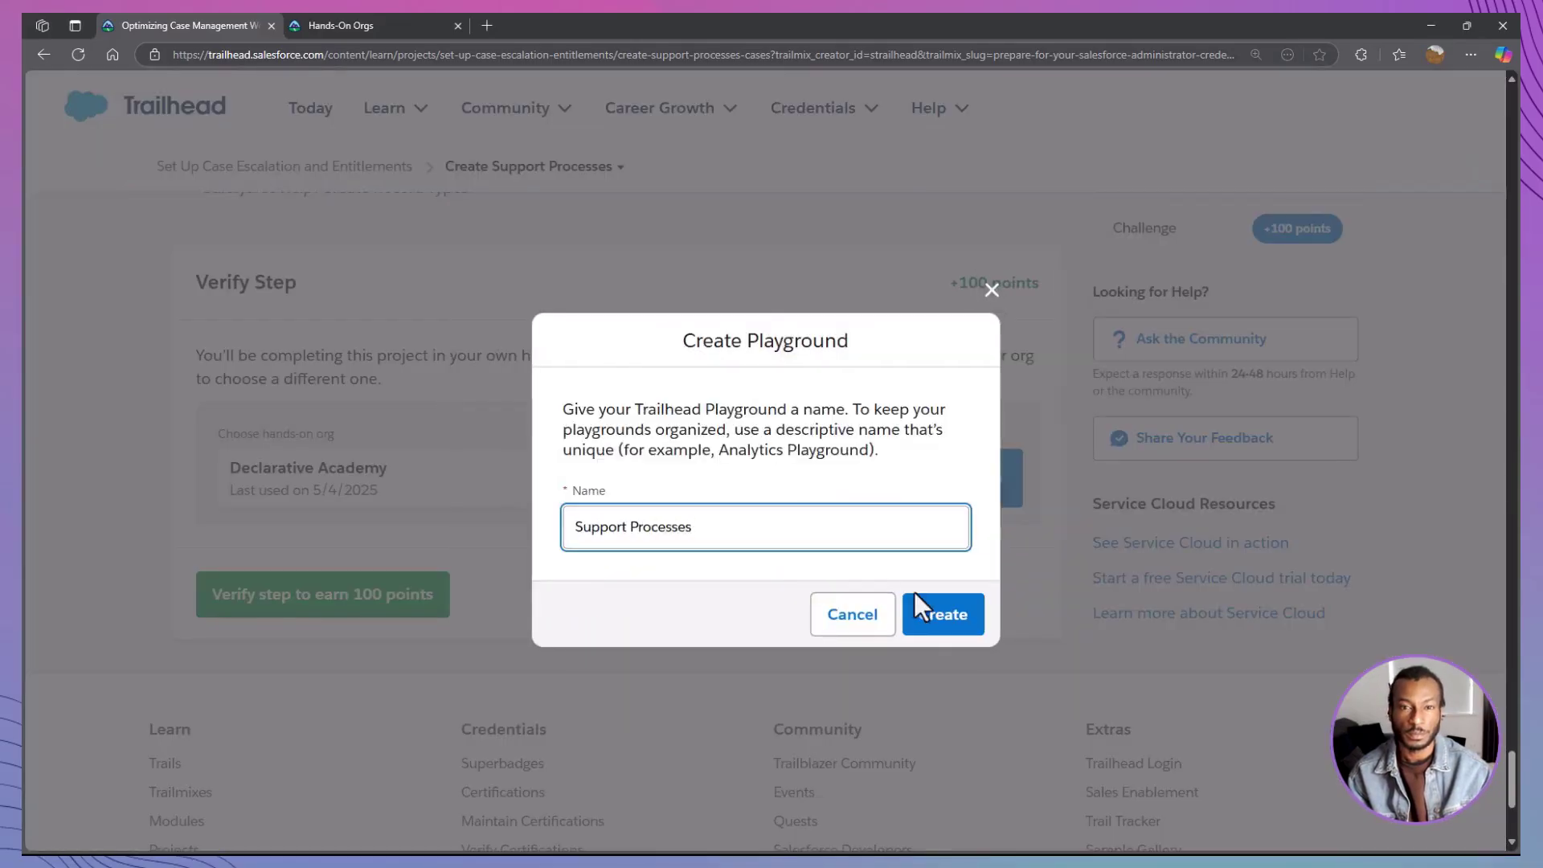
left_click(918, 614)
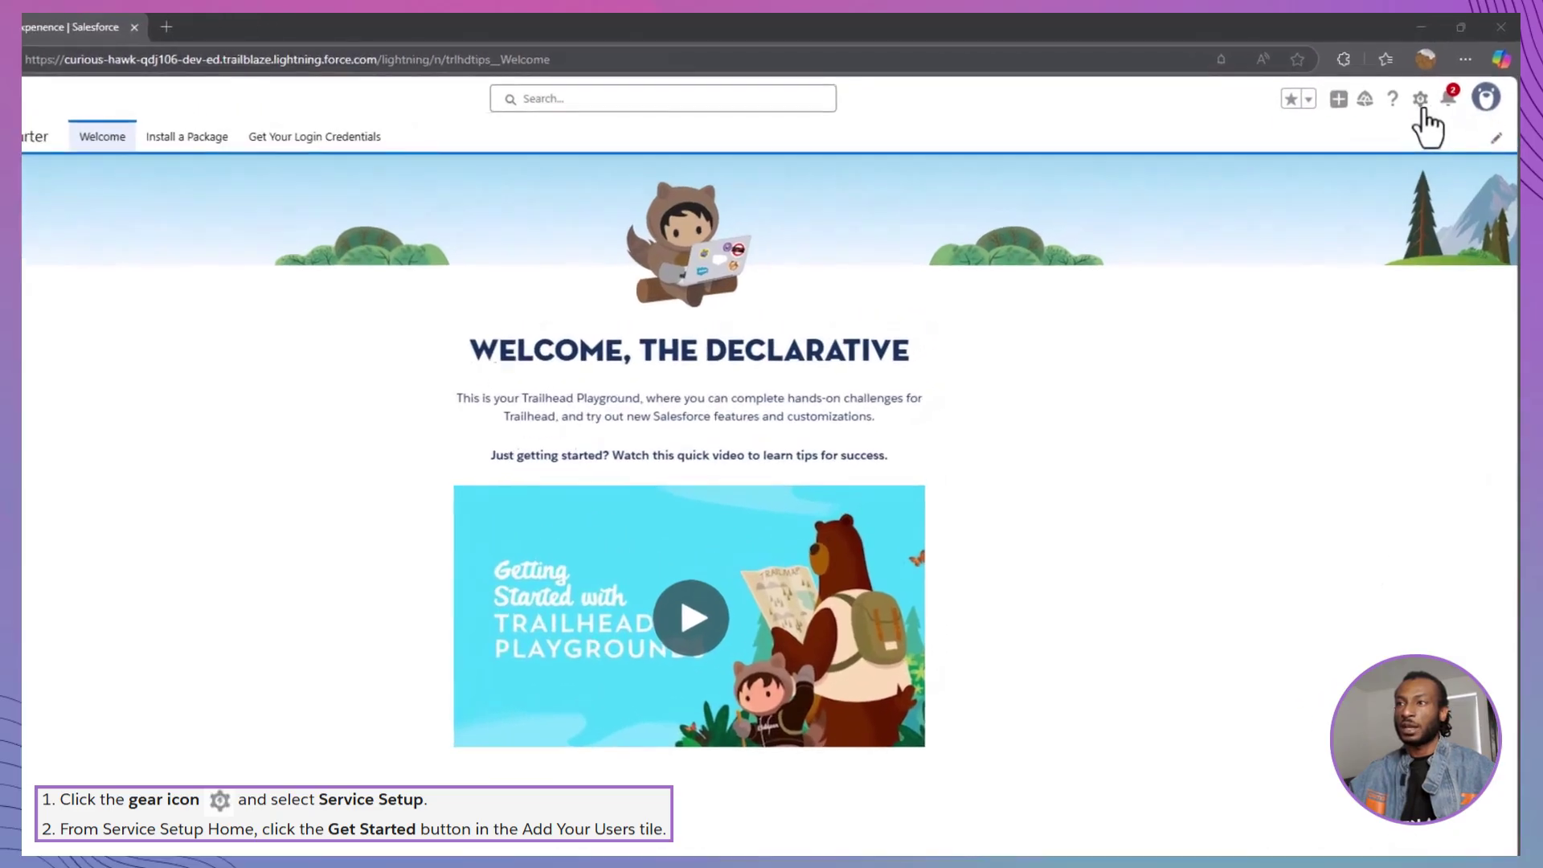
From Service Setup, start adding a user and enter their e-mail, first and last name
left_click(1421, 98)
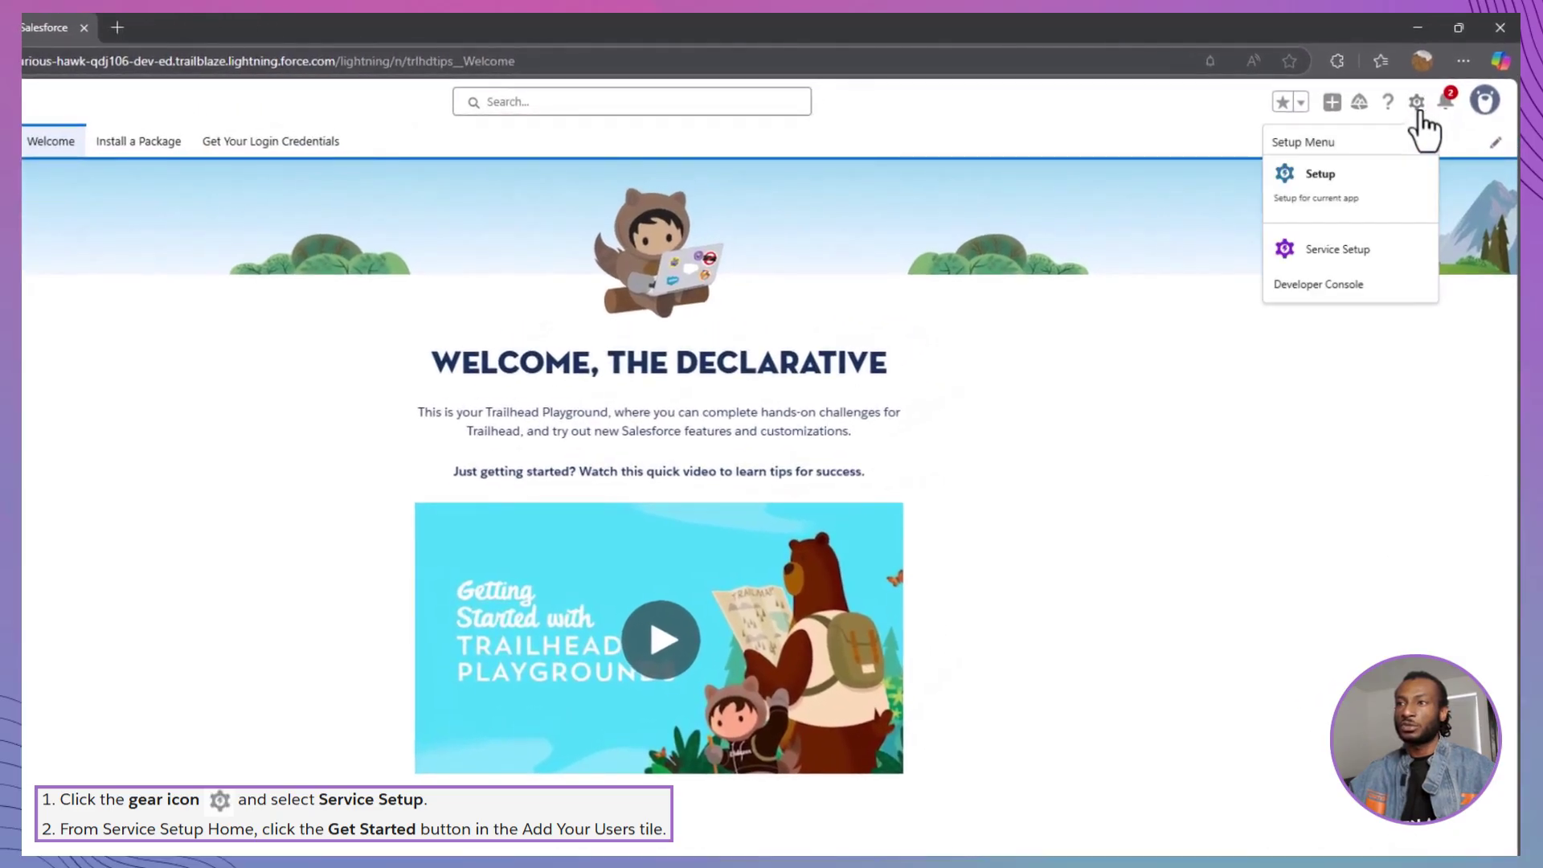
left_click(1366, 251)
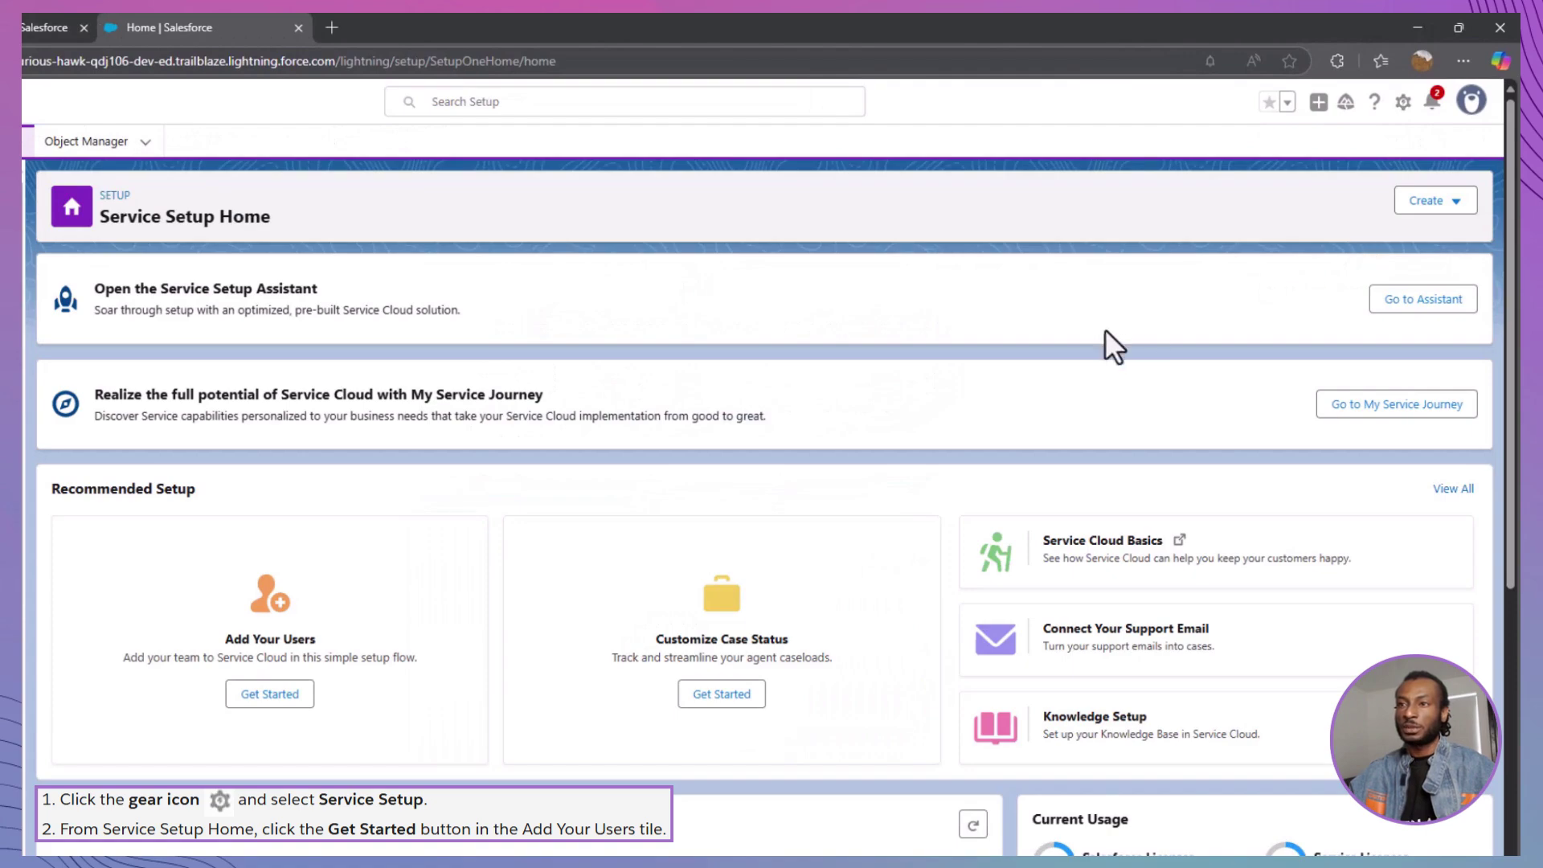
left_click(279, 696)
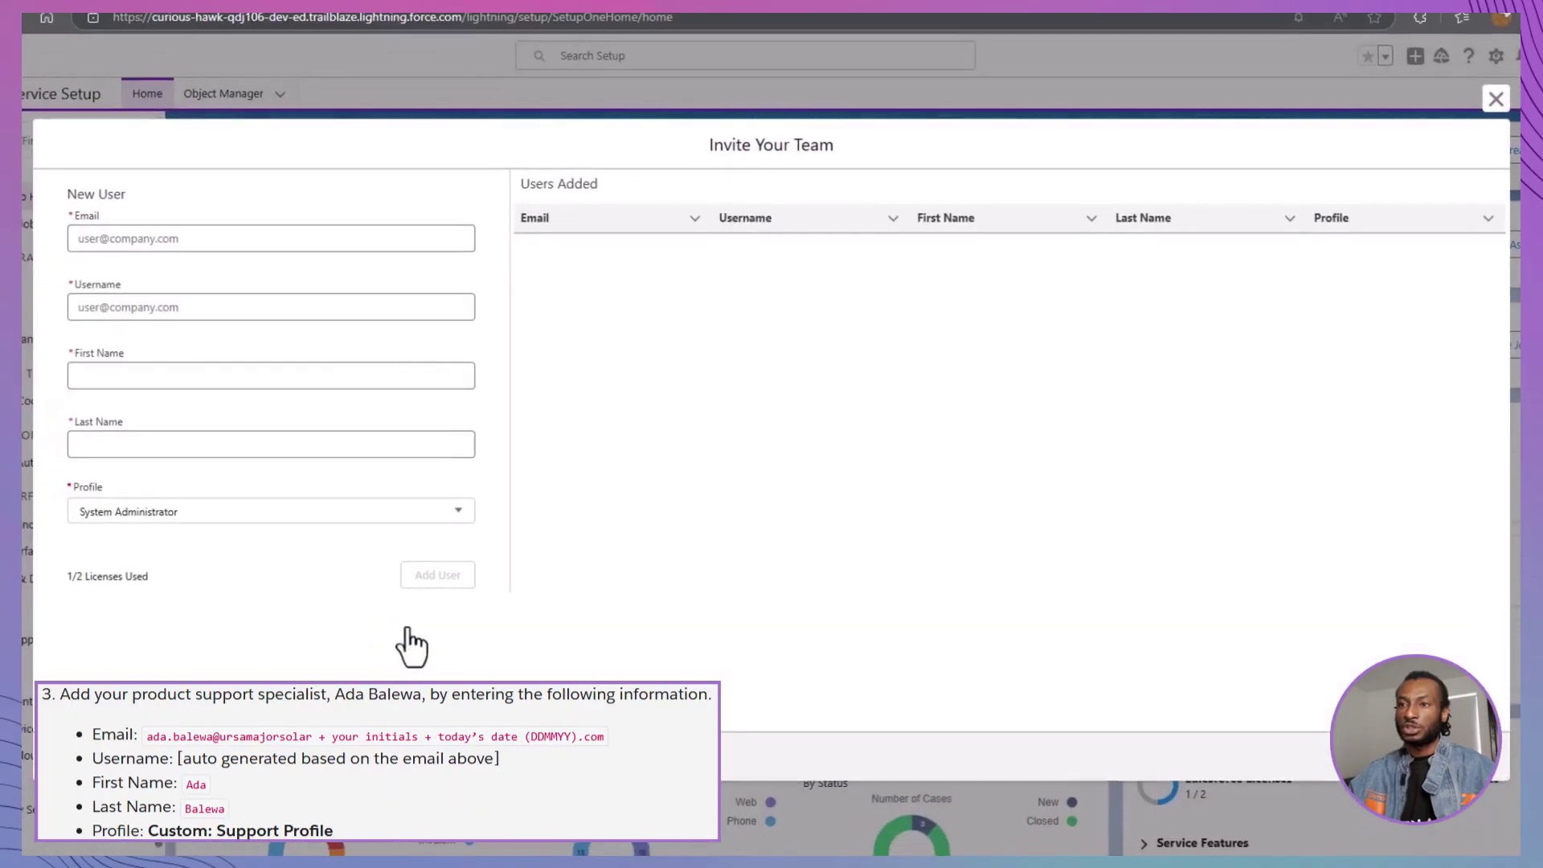
left_click(300, 238)
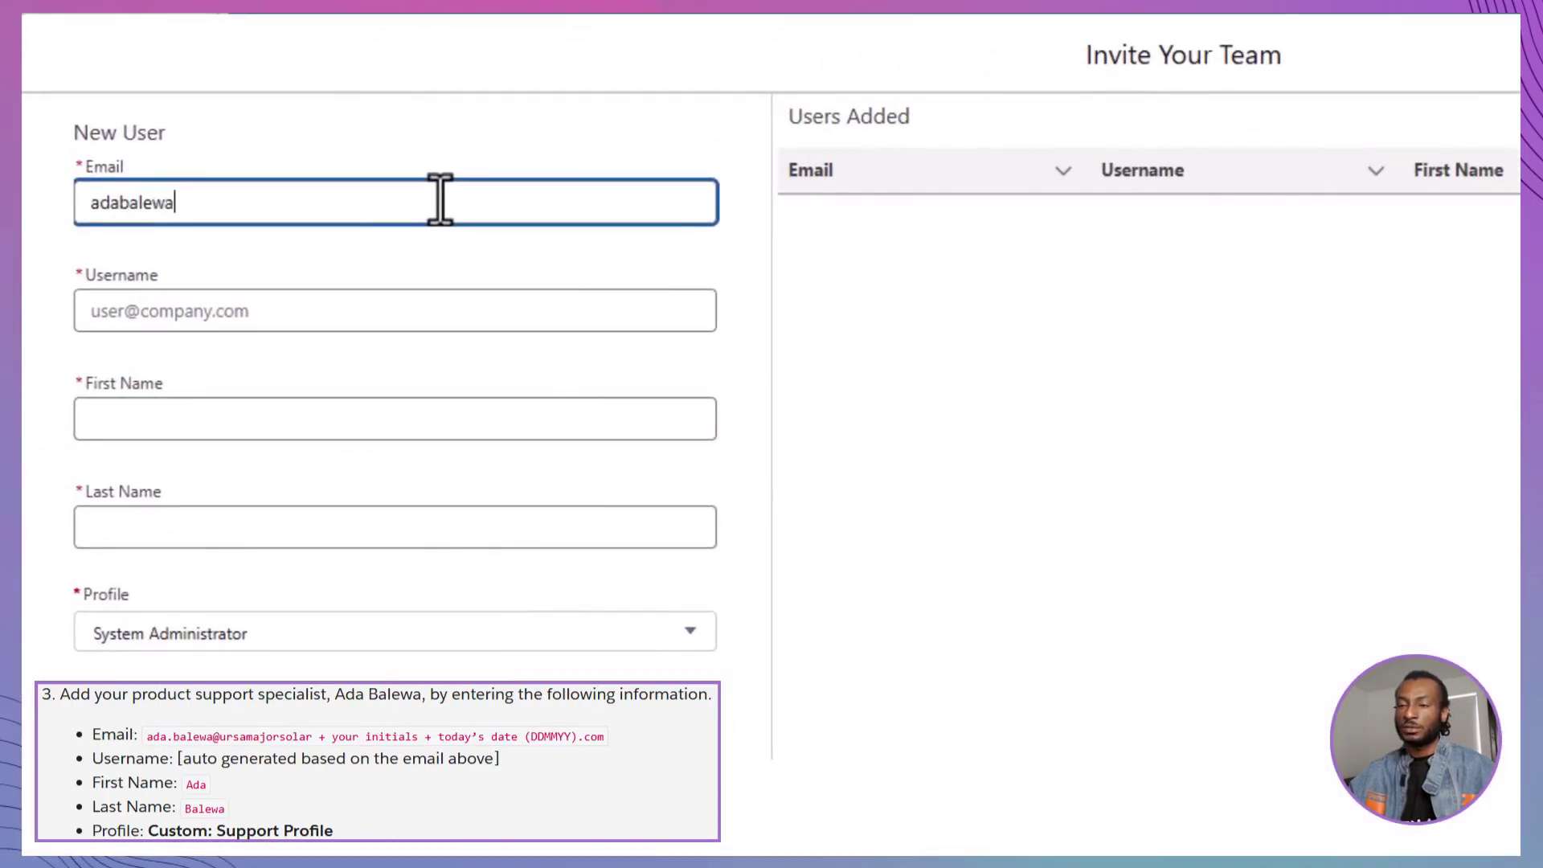
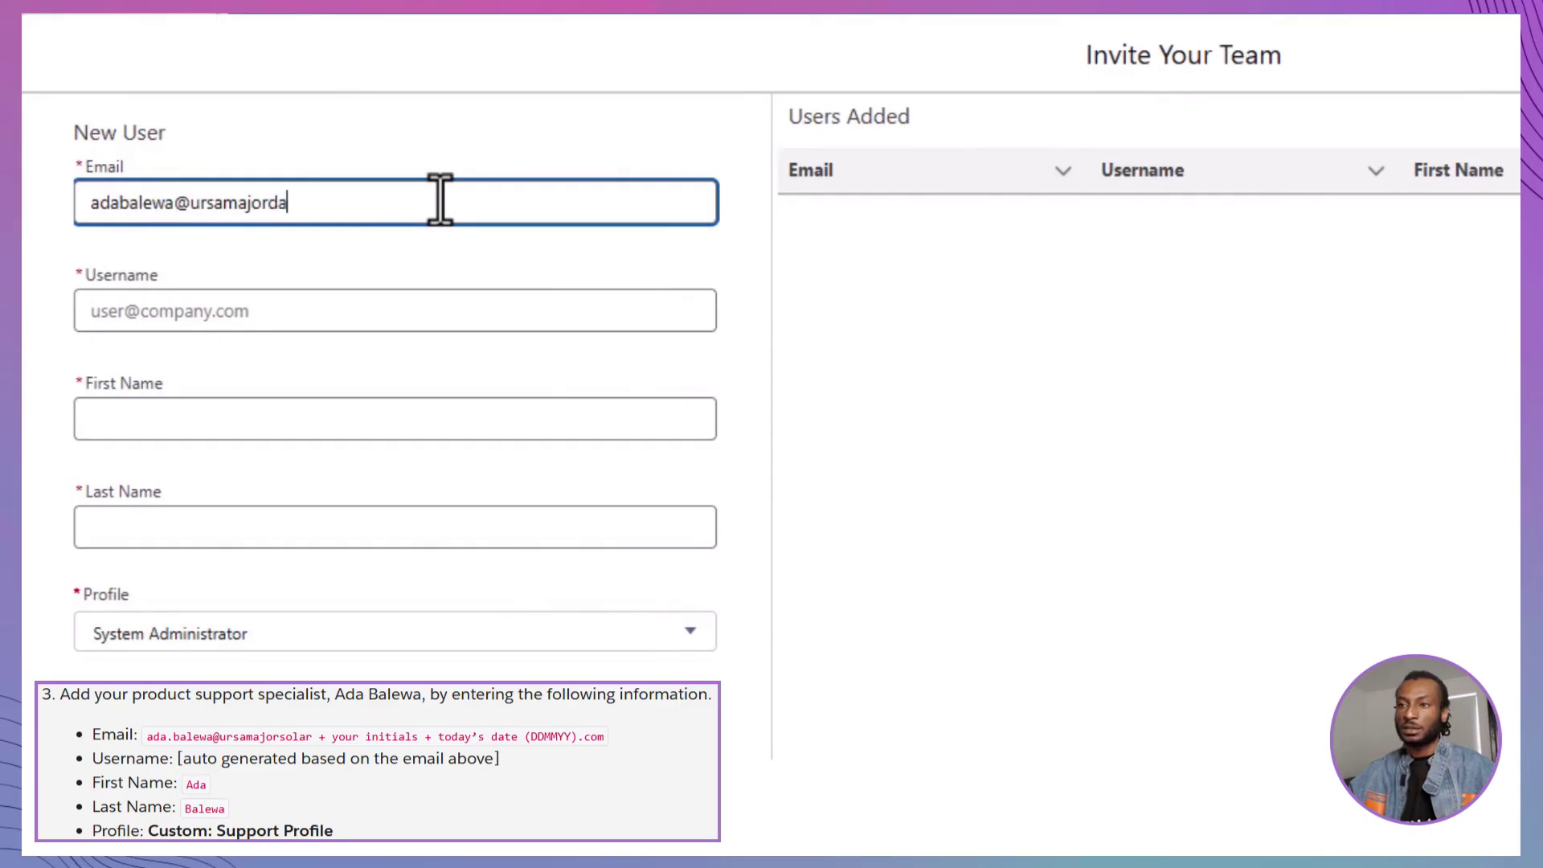
left_click(380, 416)
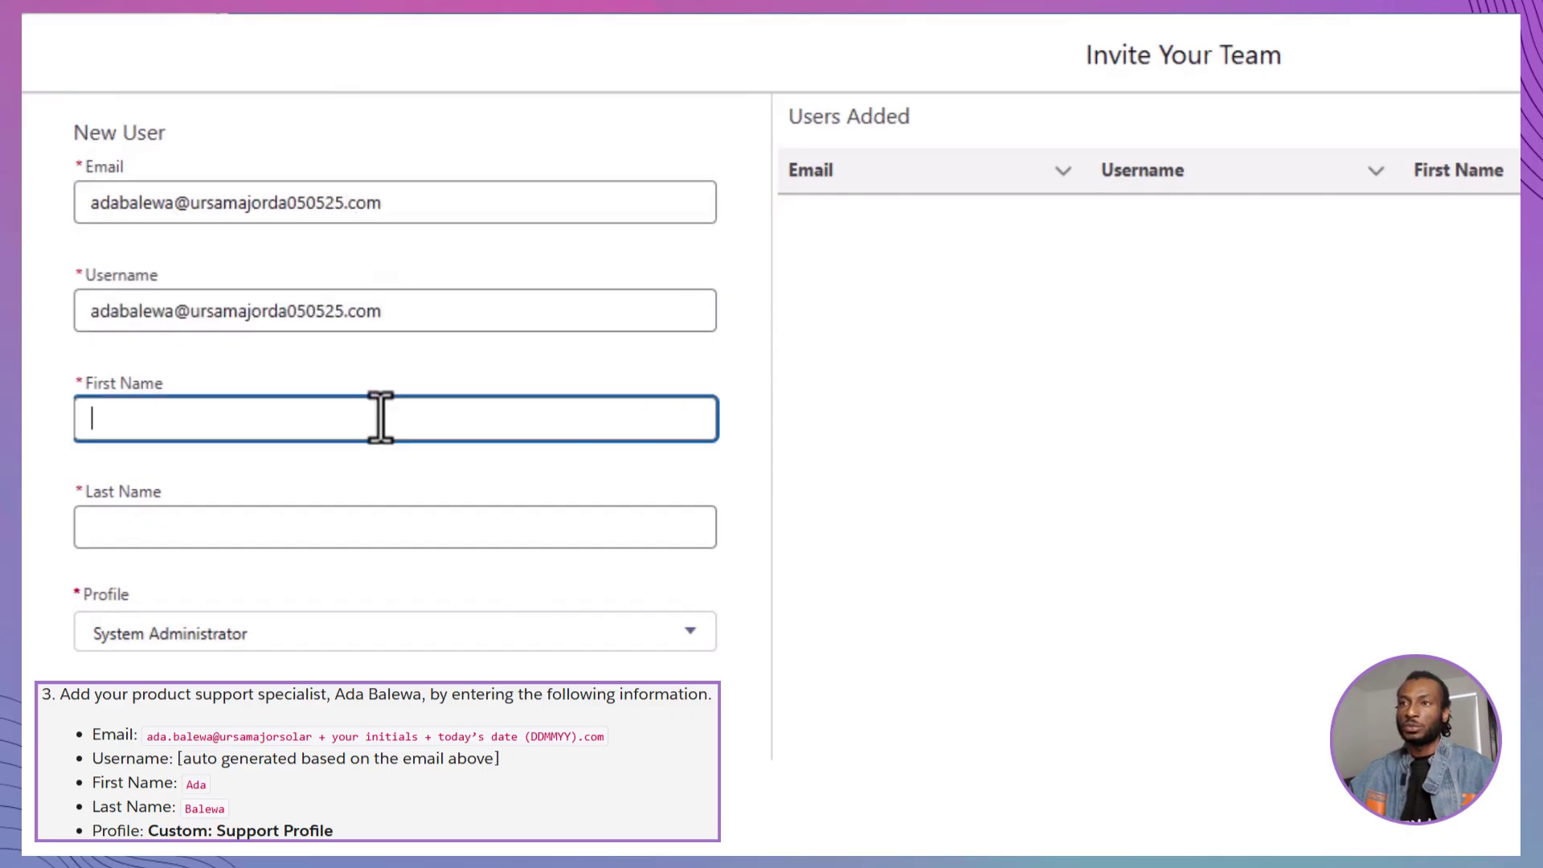
left_click(383, 518)
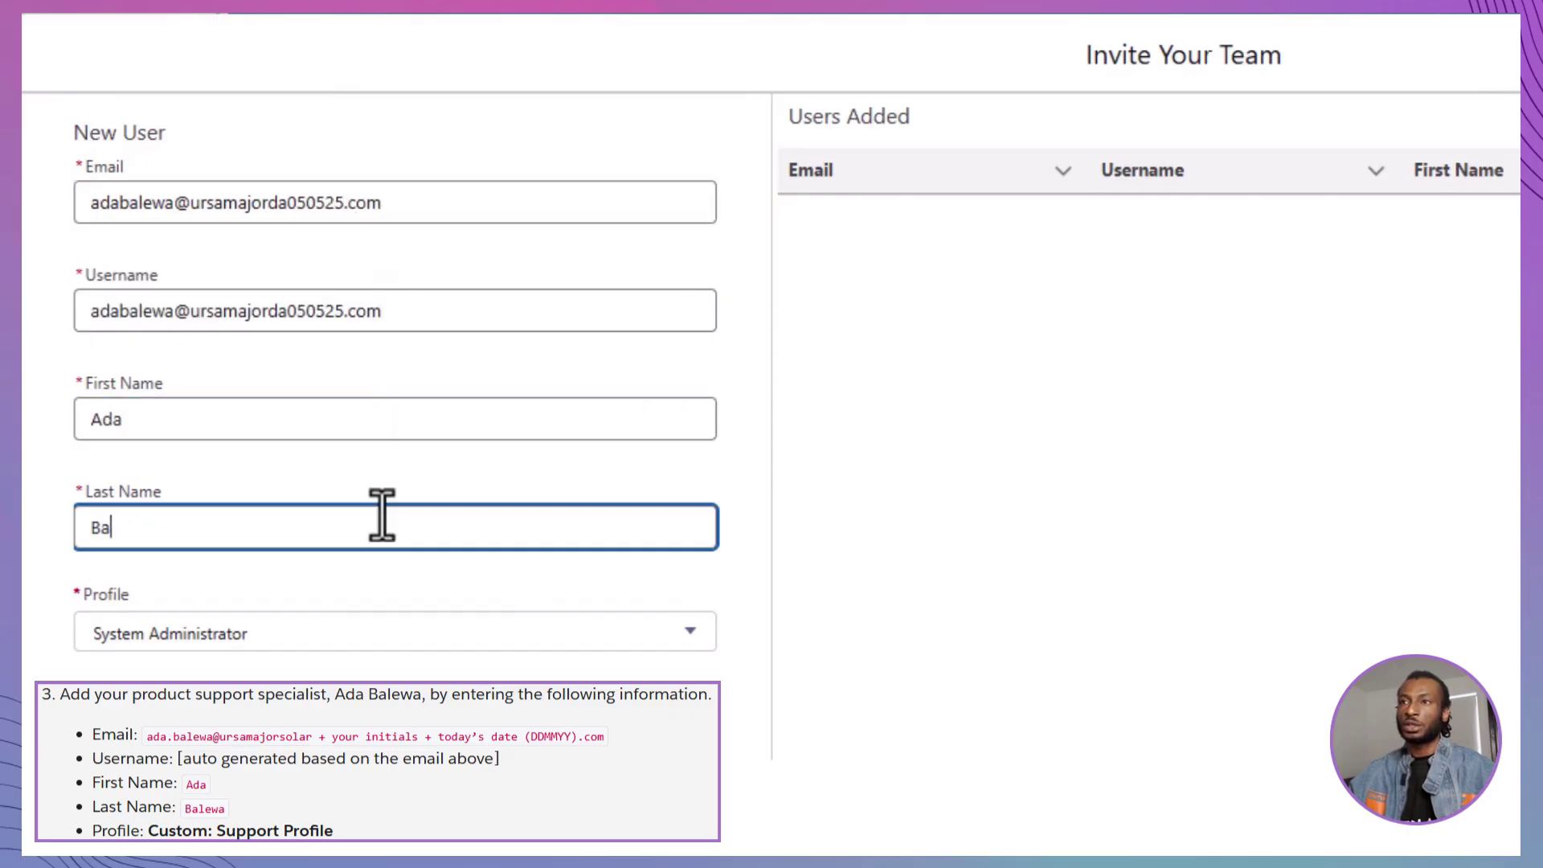
Assign the Custom: Support Profile, add the user and finish the invitation
left_click(434, 632)
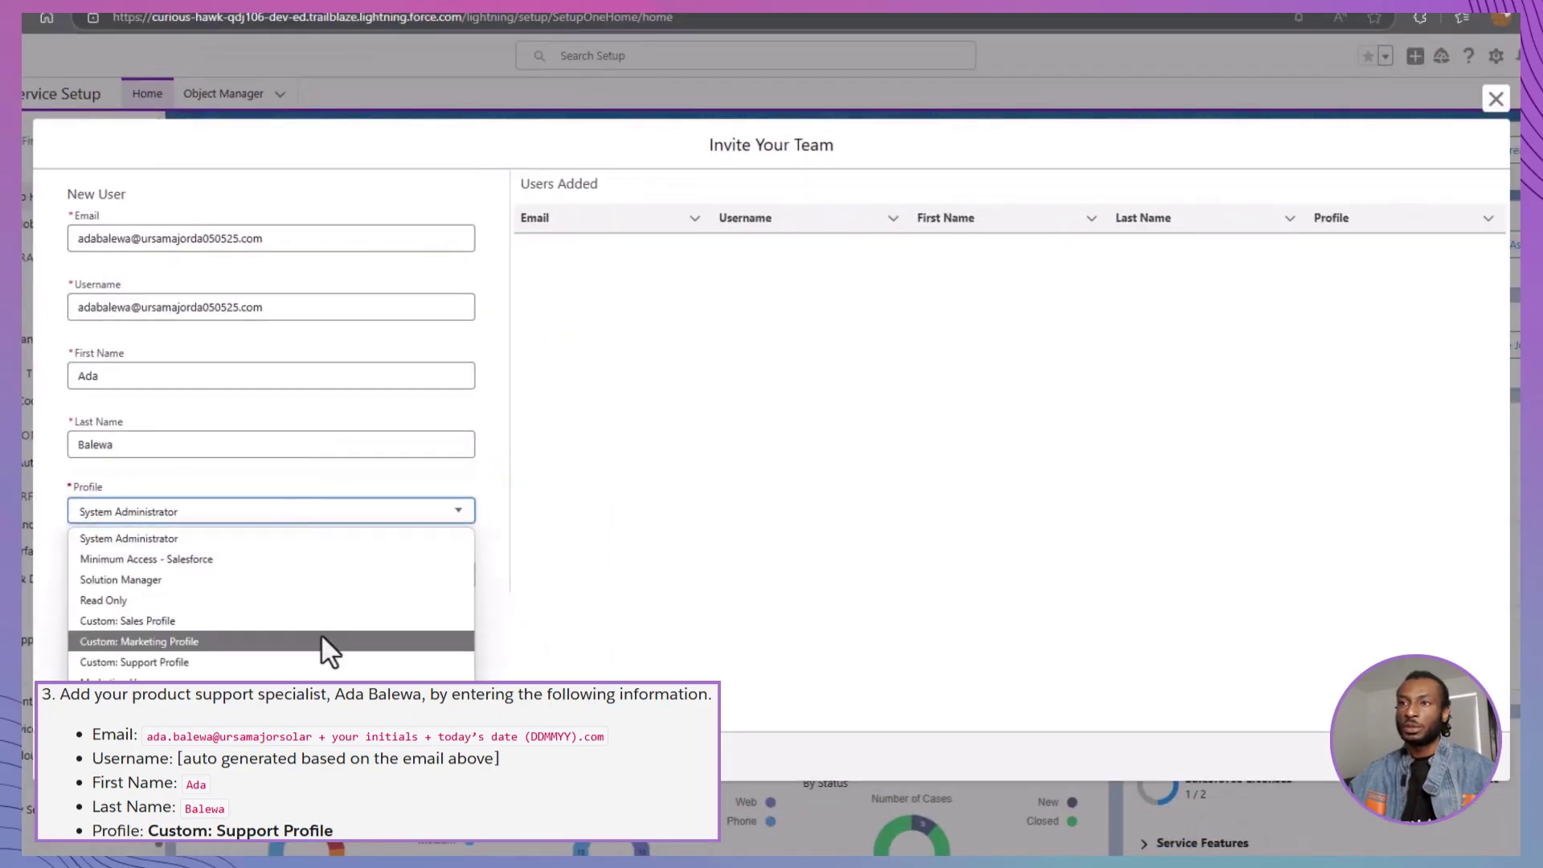
left_click(326, 673)
left_click(420, 582)
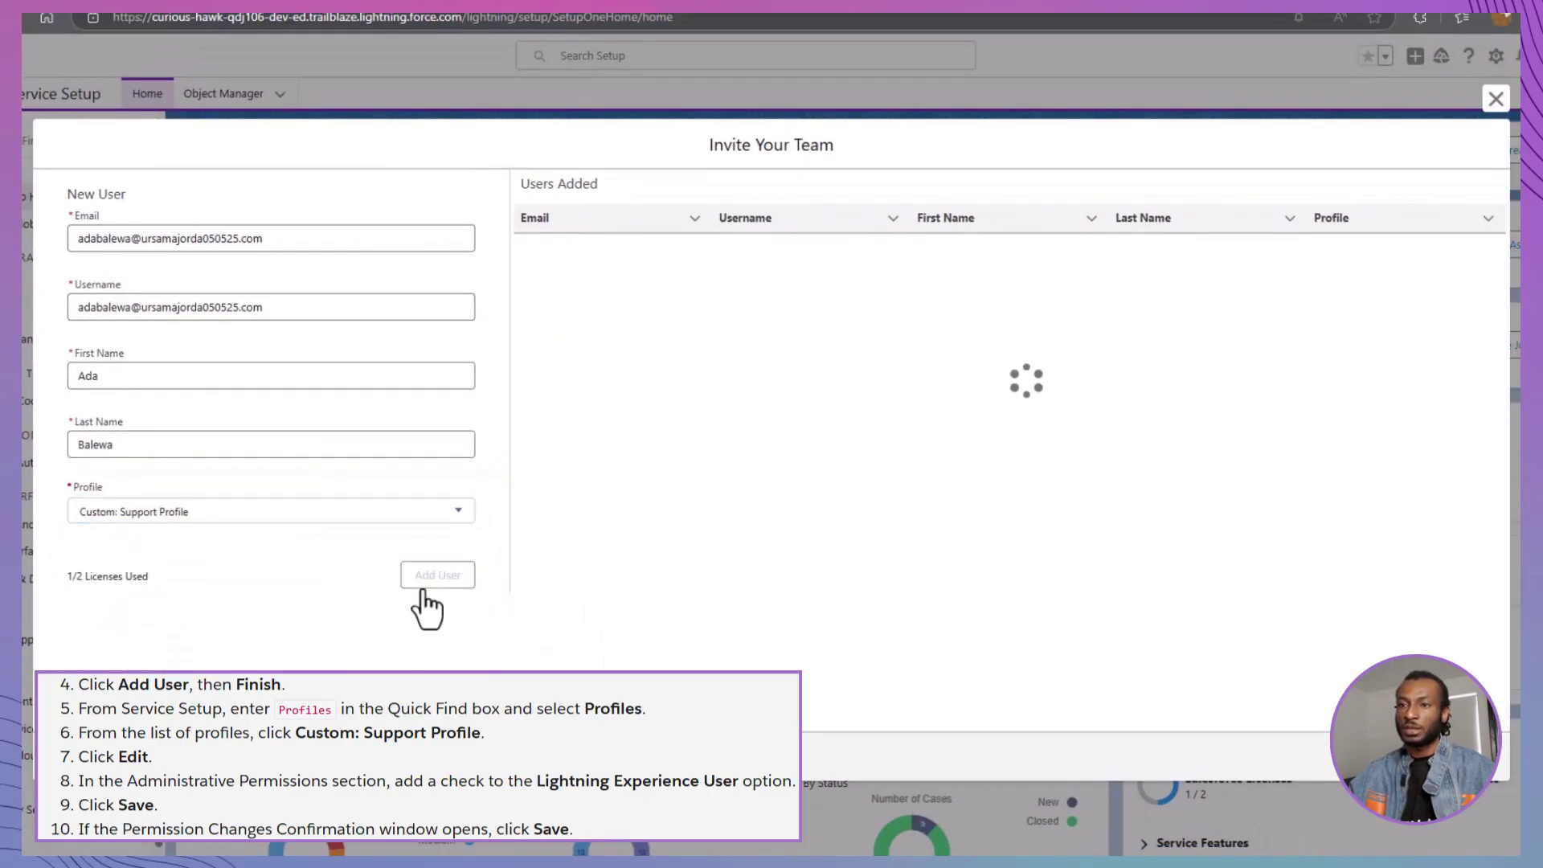
left_click(1475, 764)
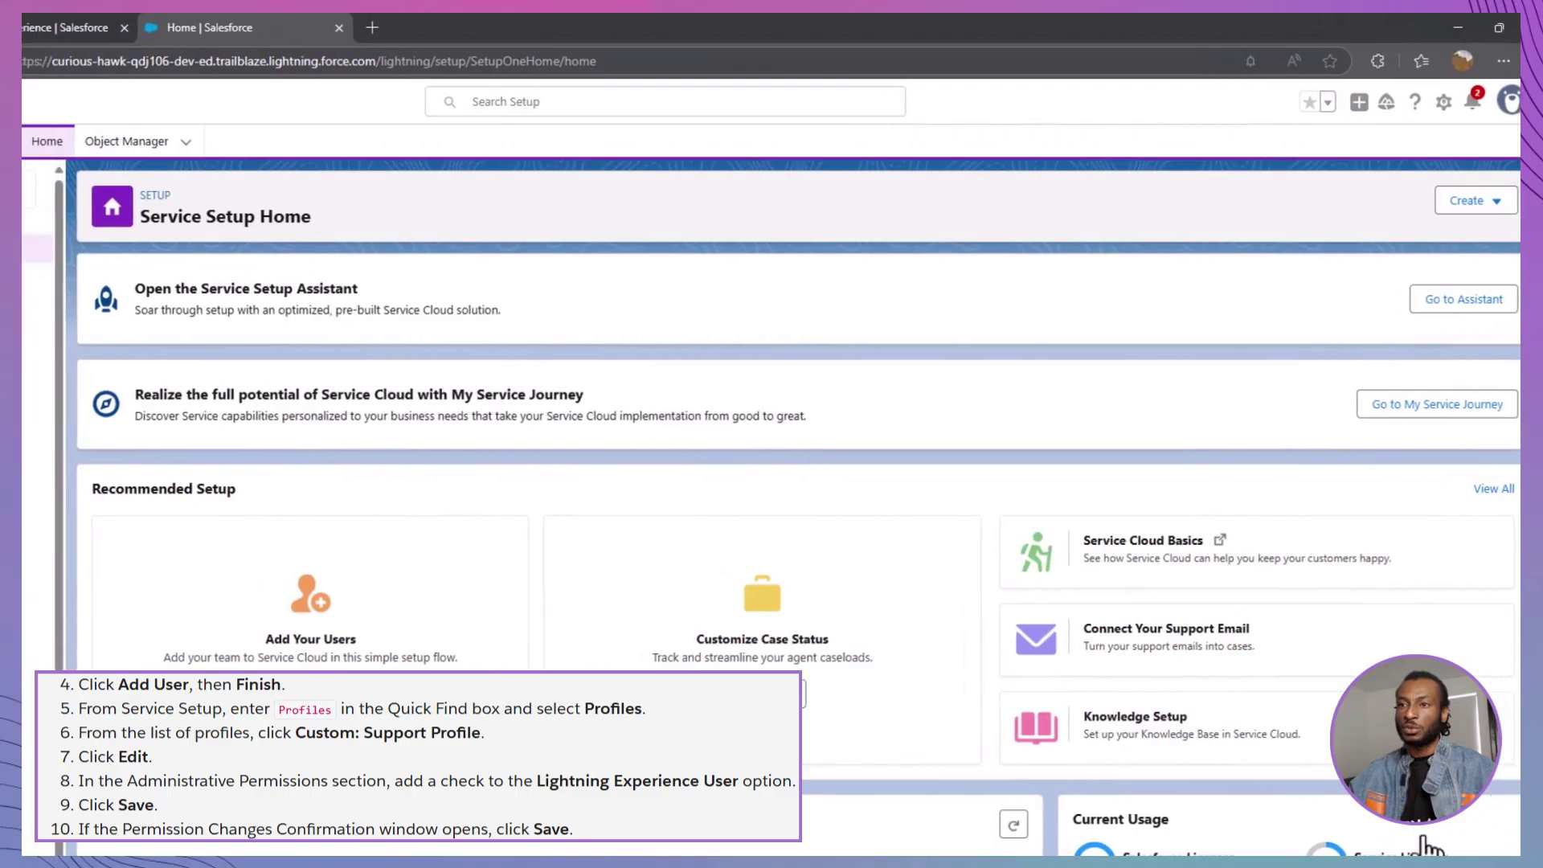
Enable Lightning Experience User on the Custom: Support Profile and save it
type("Profiles")
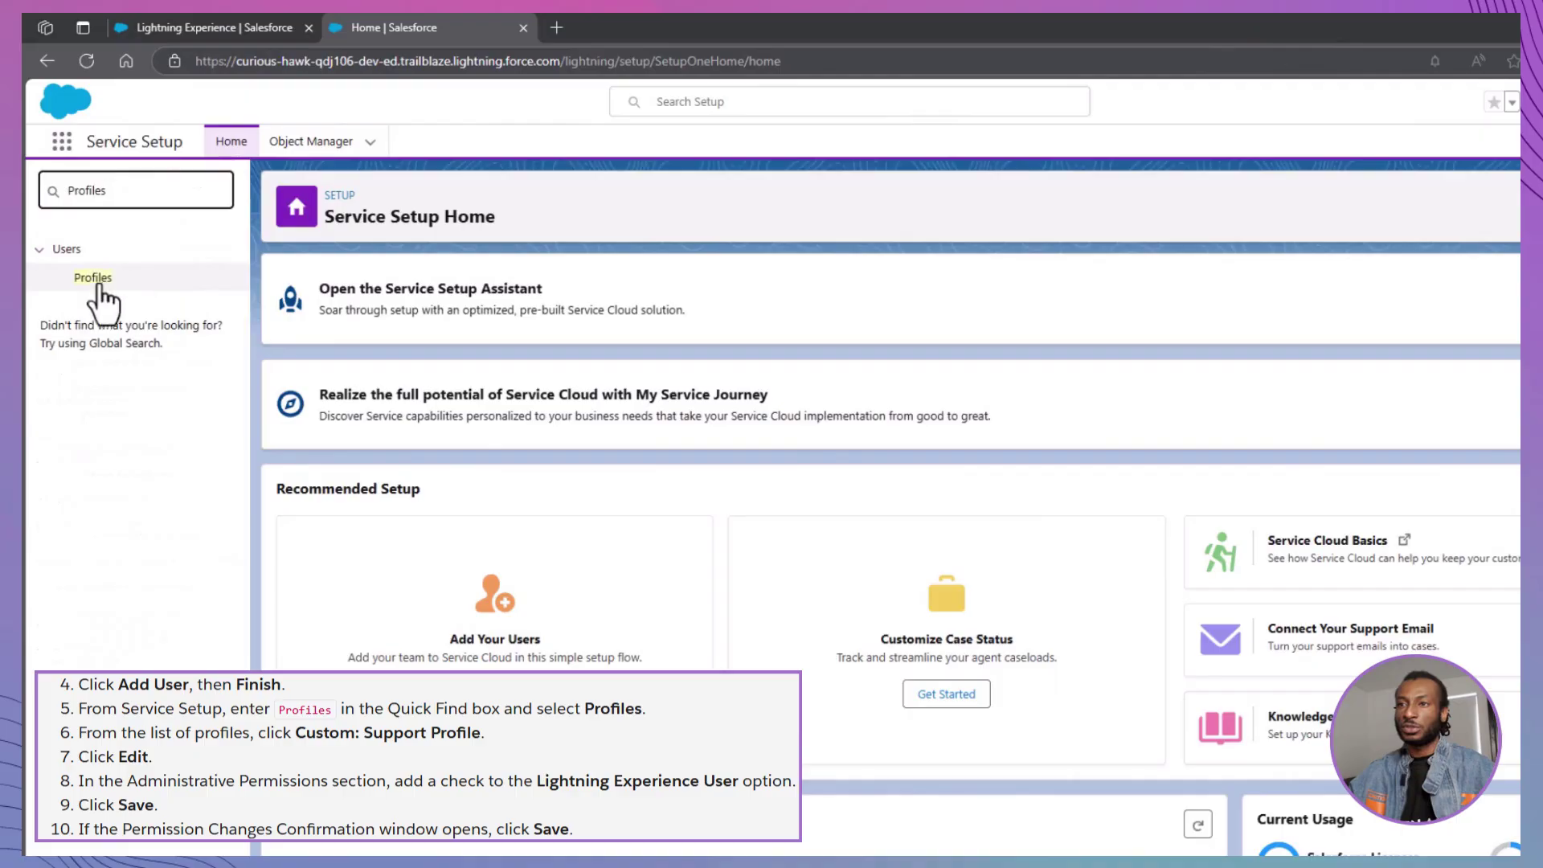
left_click(94, 277)
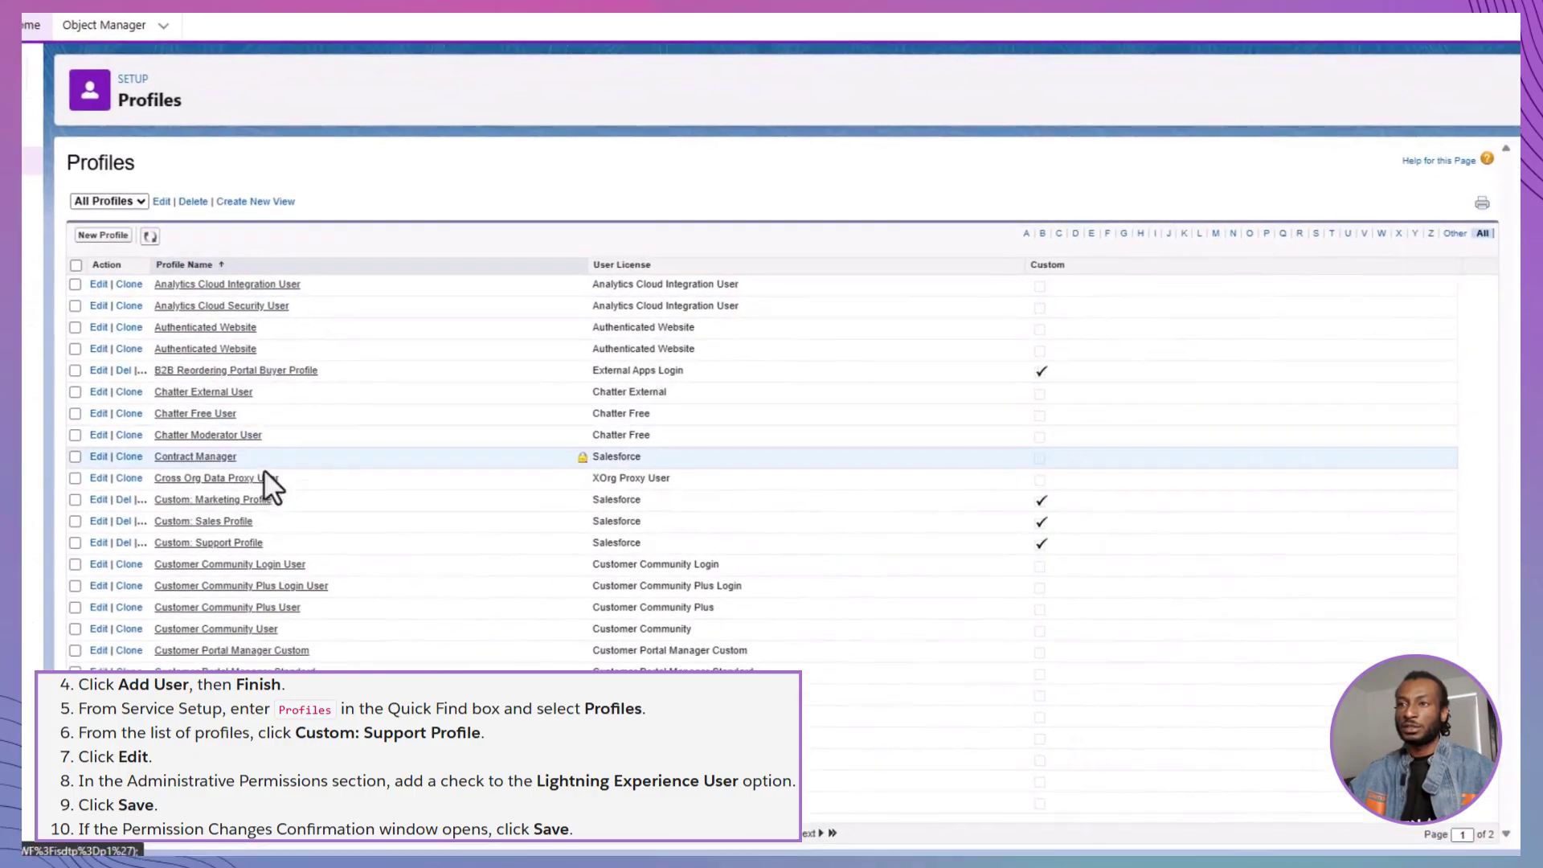
left_click(442, 658)
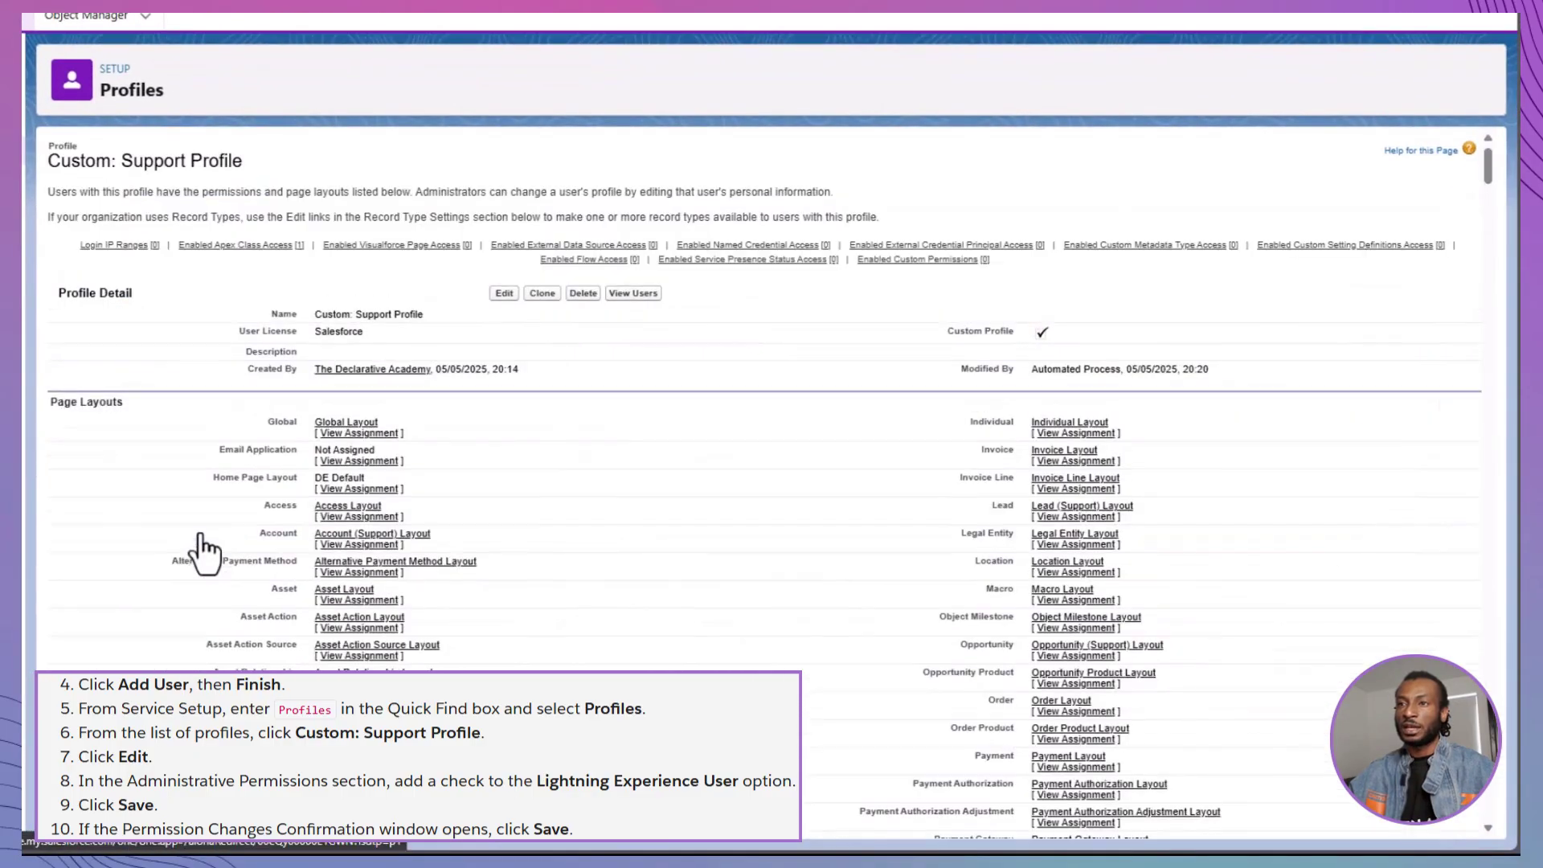
left_click(504, 292)
scroll(503, 291, "down", 20)
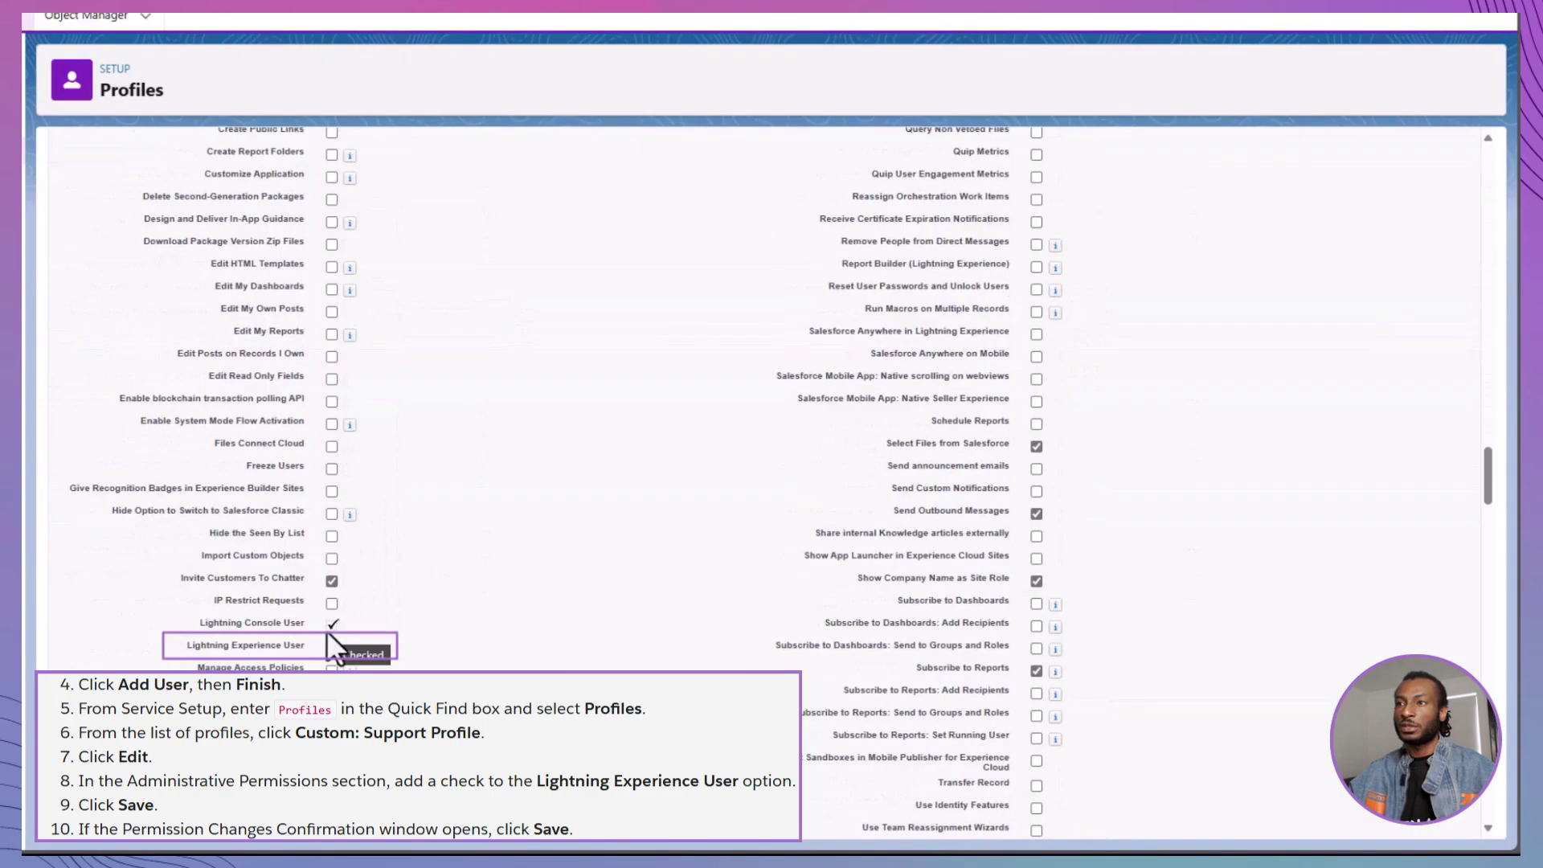
left_click(330, 625)
scroll(329, 625, "up", 10)
scroll(329, 625, "up", 15)
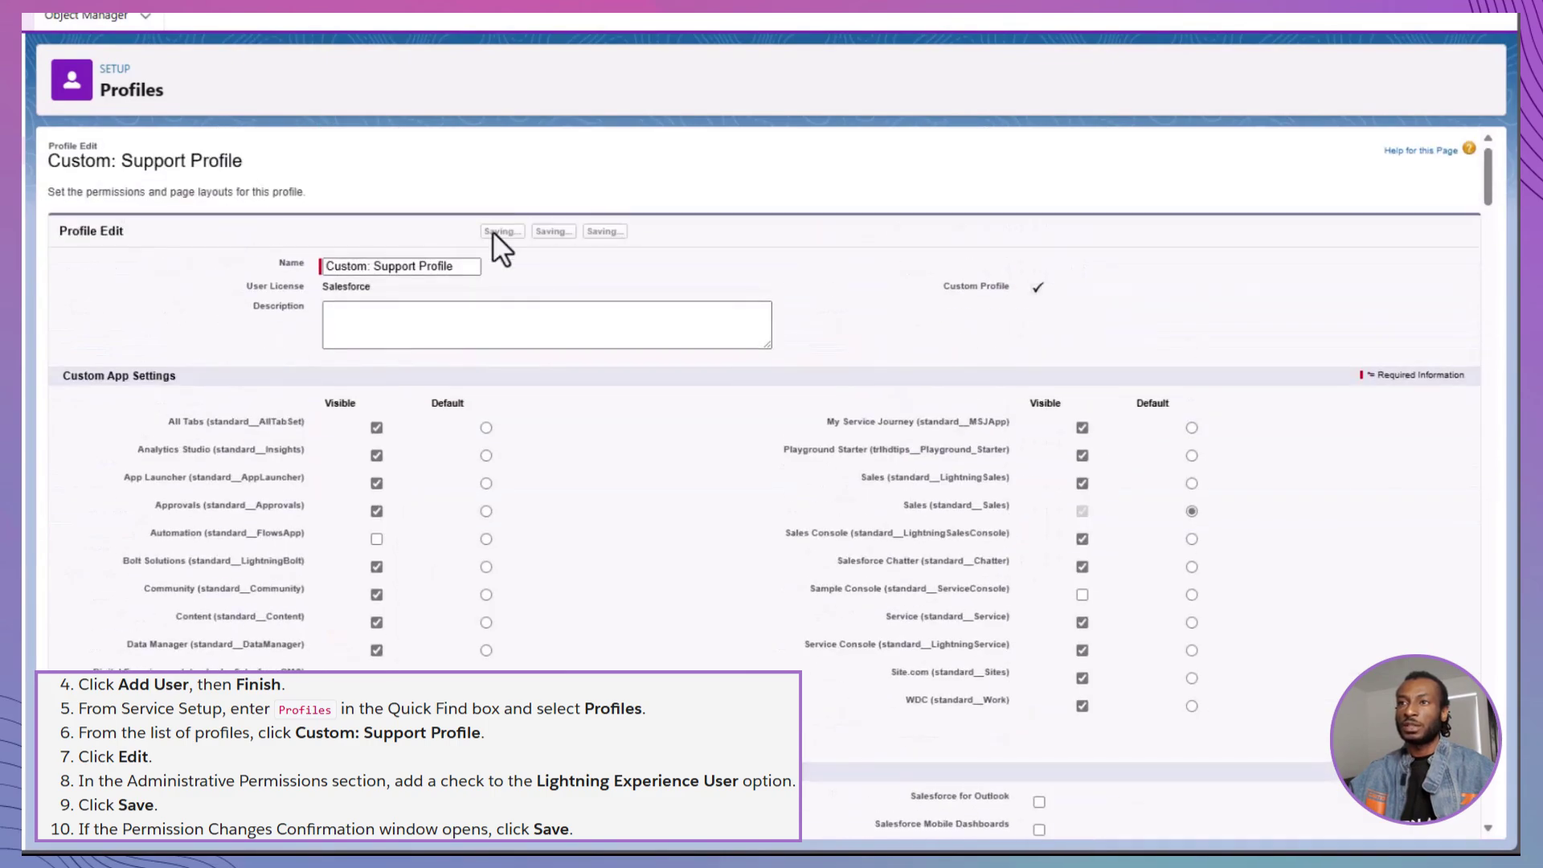
left_click(493, 231)
Check the All Users list, then return to Service Setup Home
type("users")
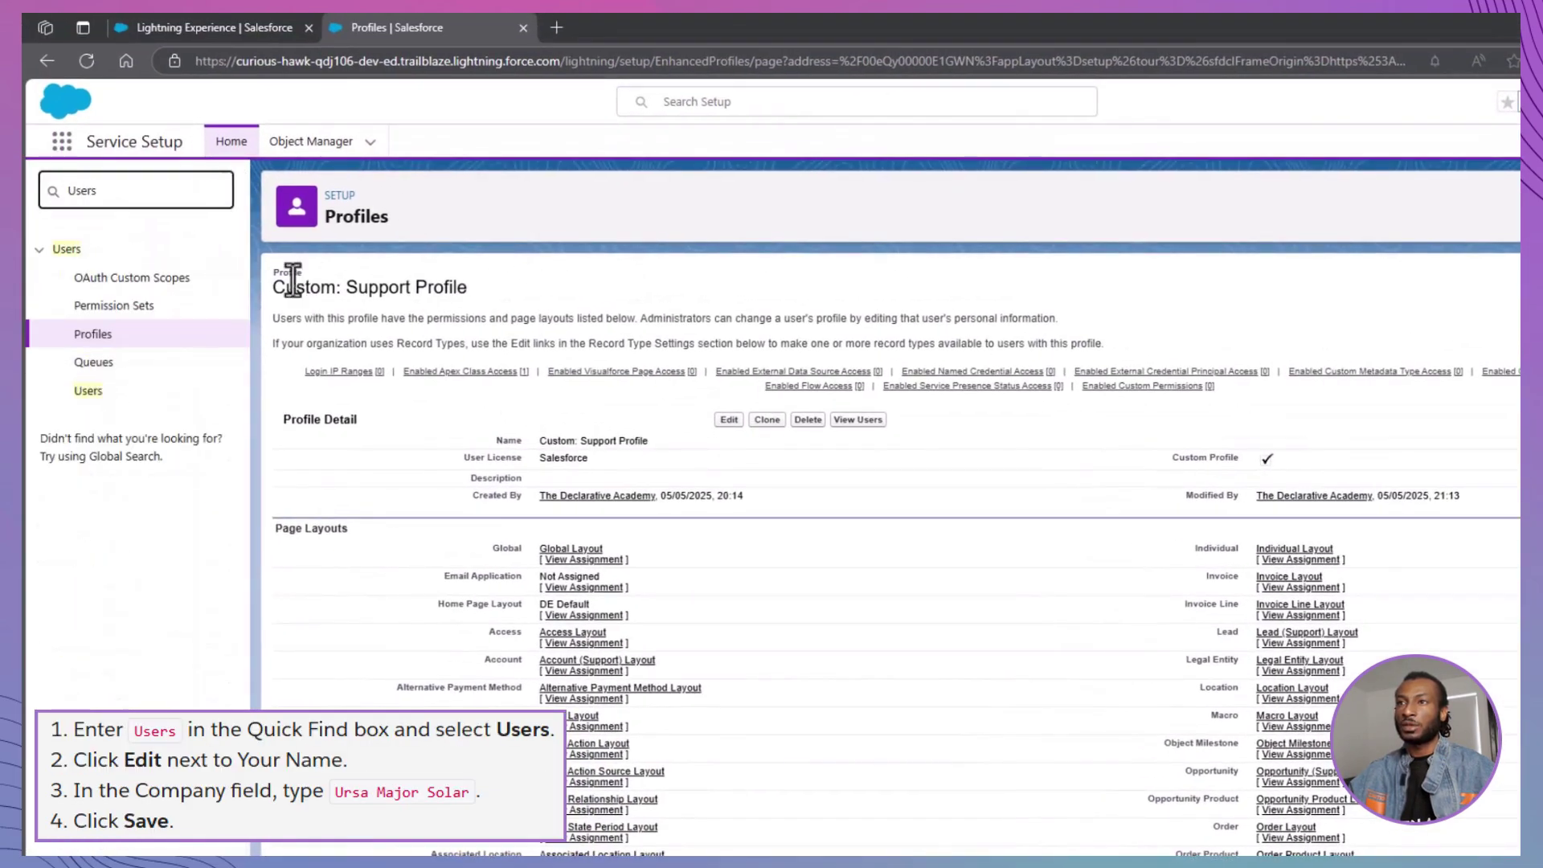
left_click(84, 391)
left_click(220, 407)
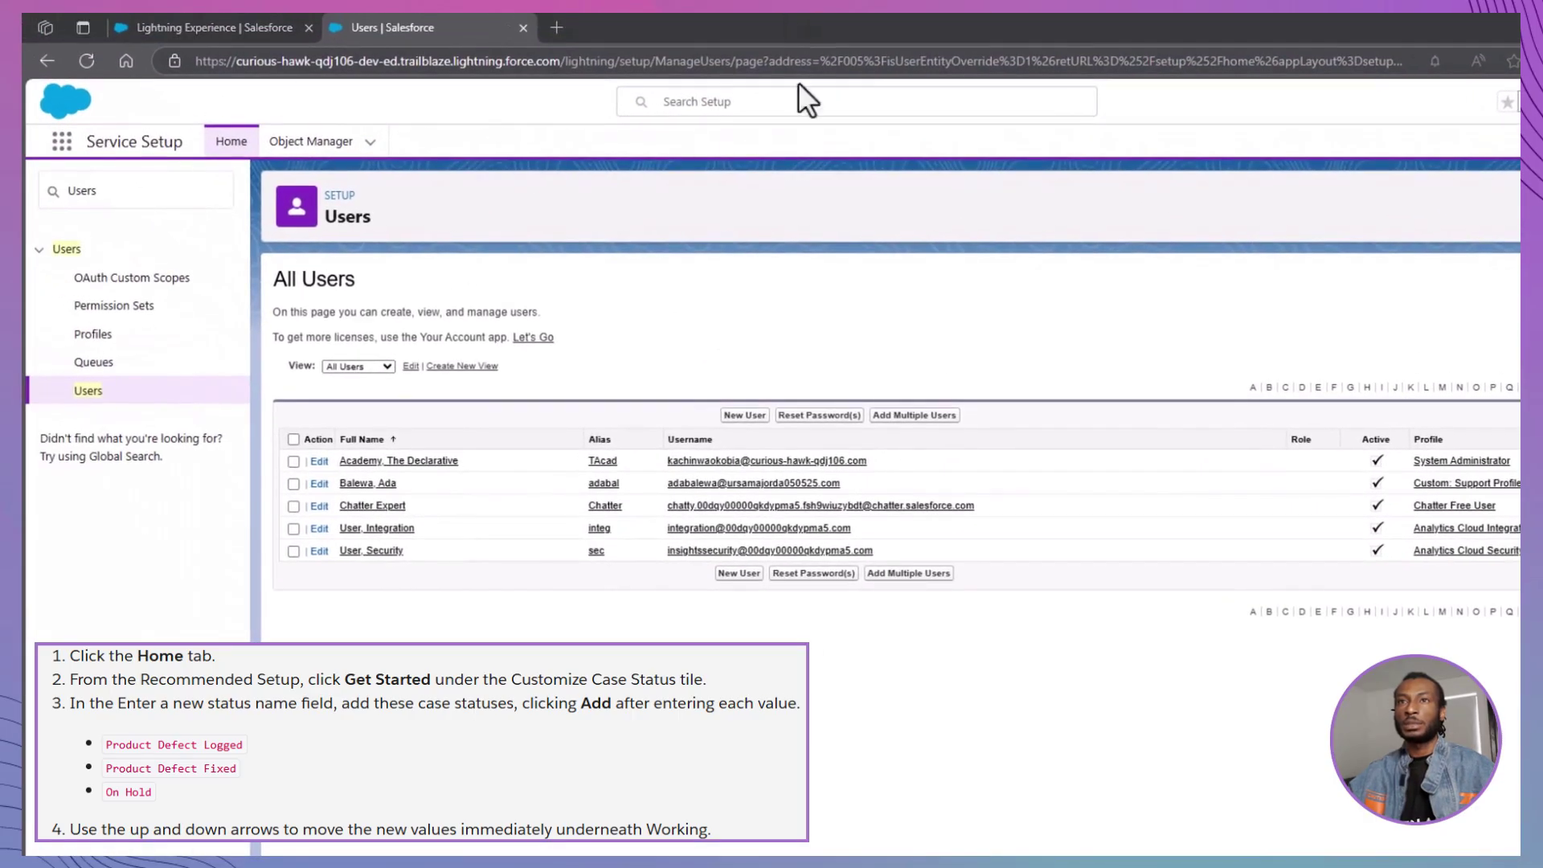
left_click(230, 143)
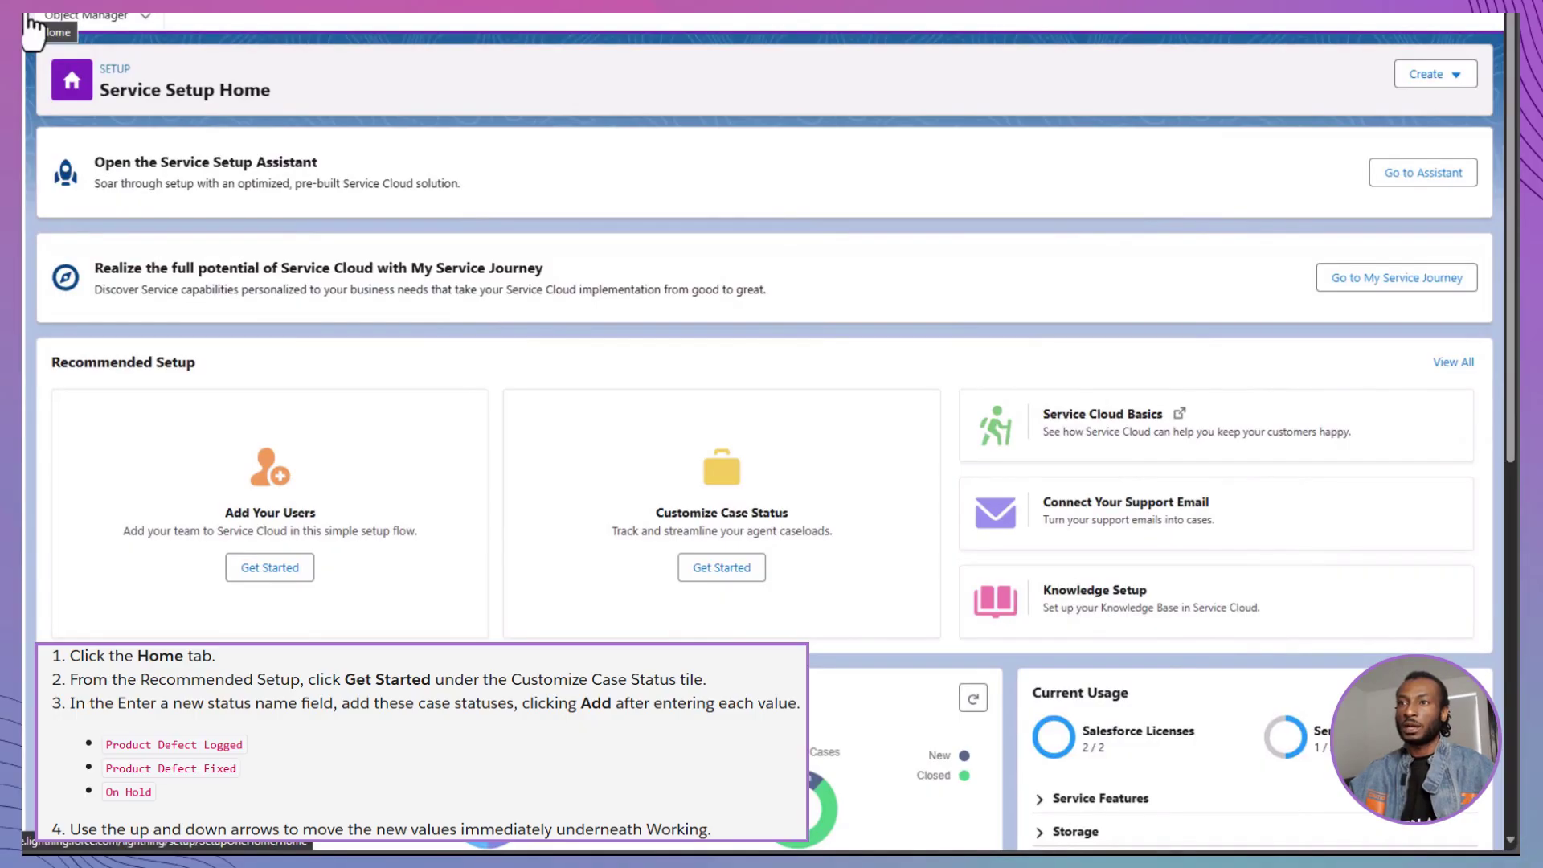
Add case statuses Product Defect Logged, Product Defect Fixed and On Hold
left_click(708, 571)
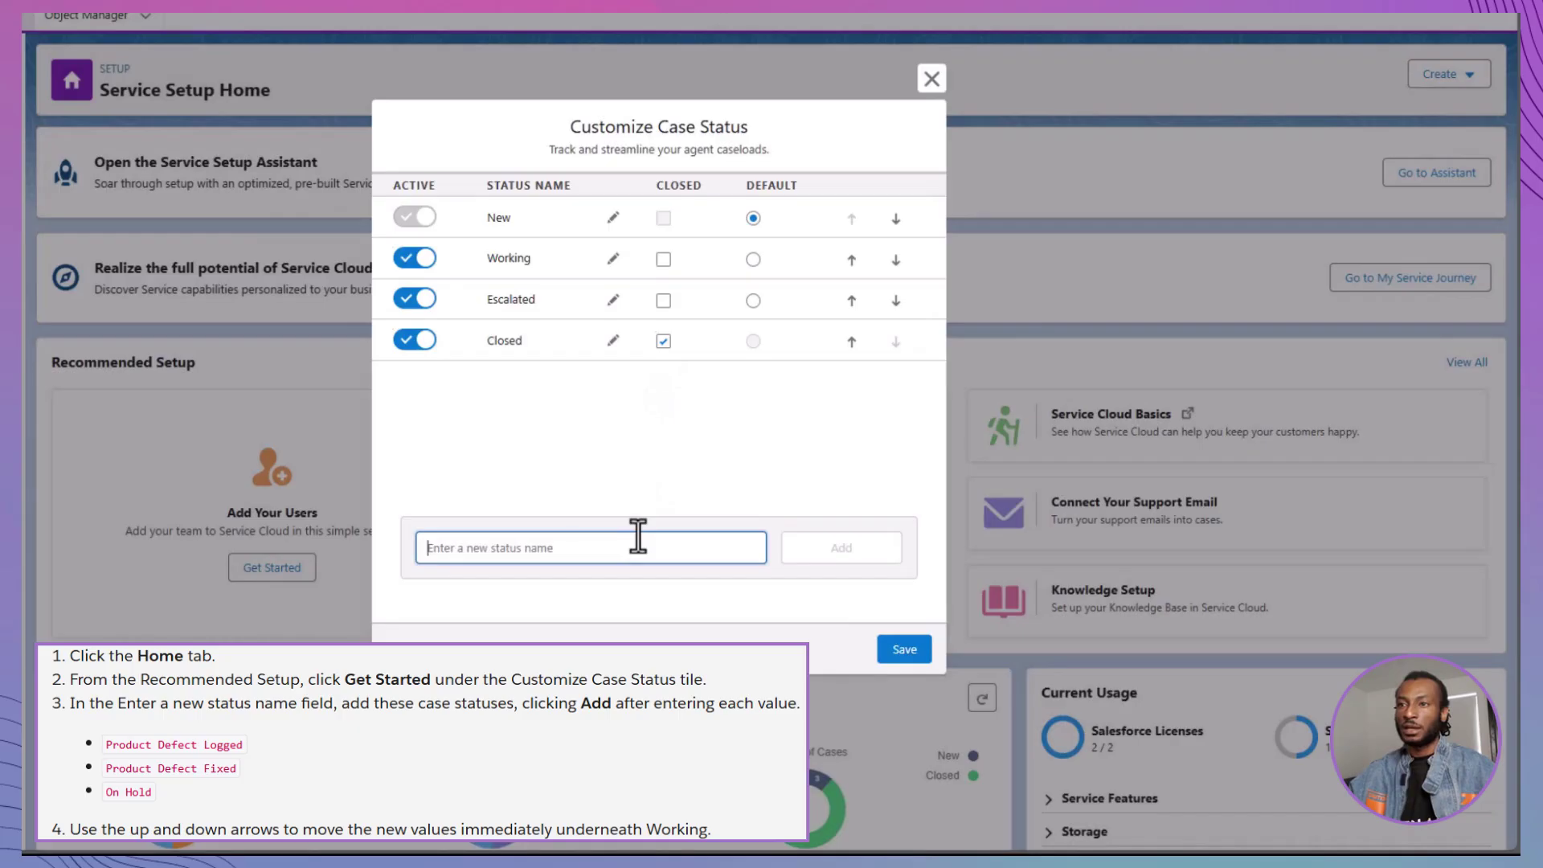
left_click(638, 537)
type("Prod")
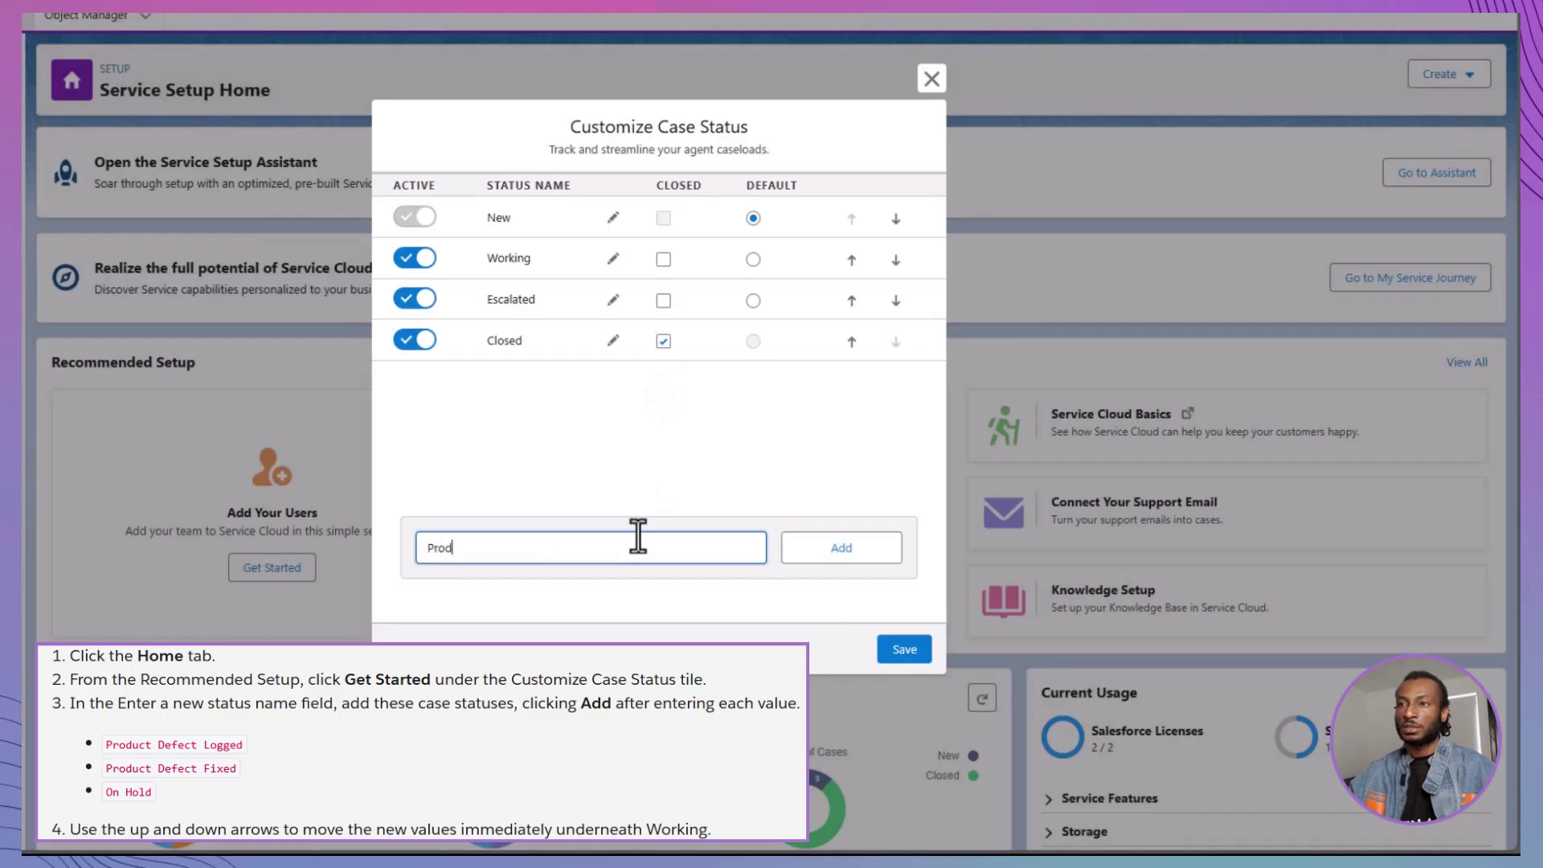
type("uct Defect Logged")
left_click(836, 547)
left_click(607, 546)
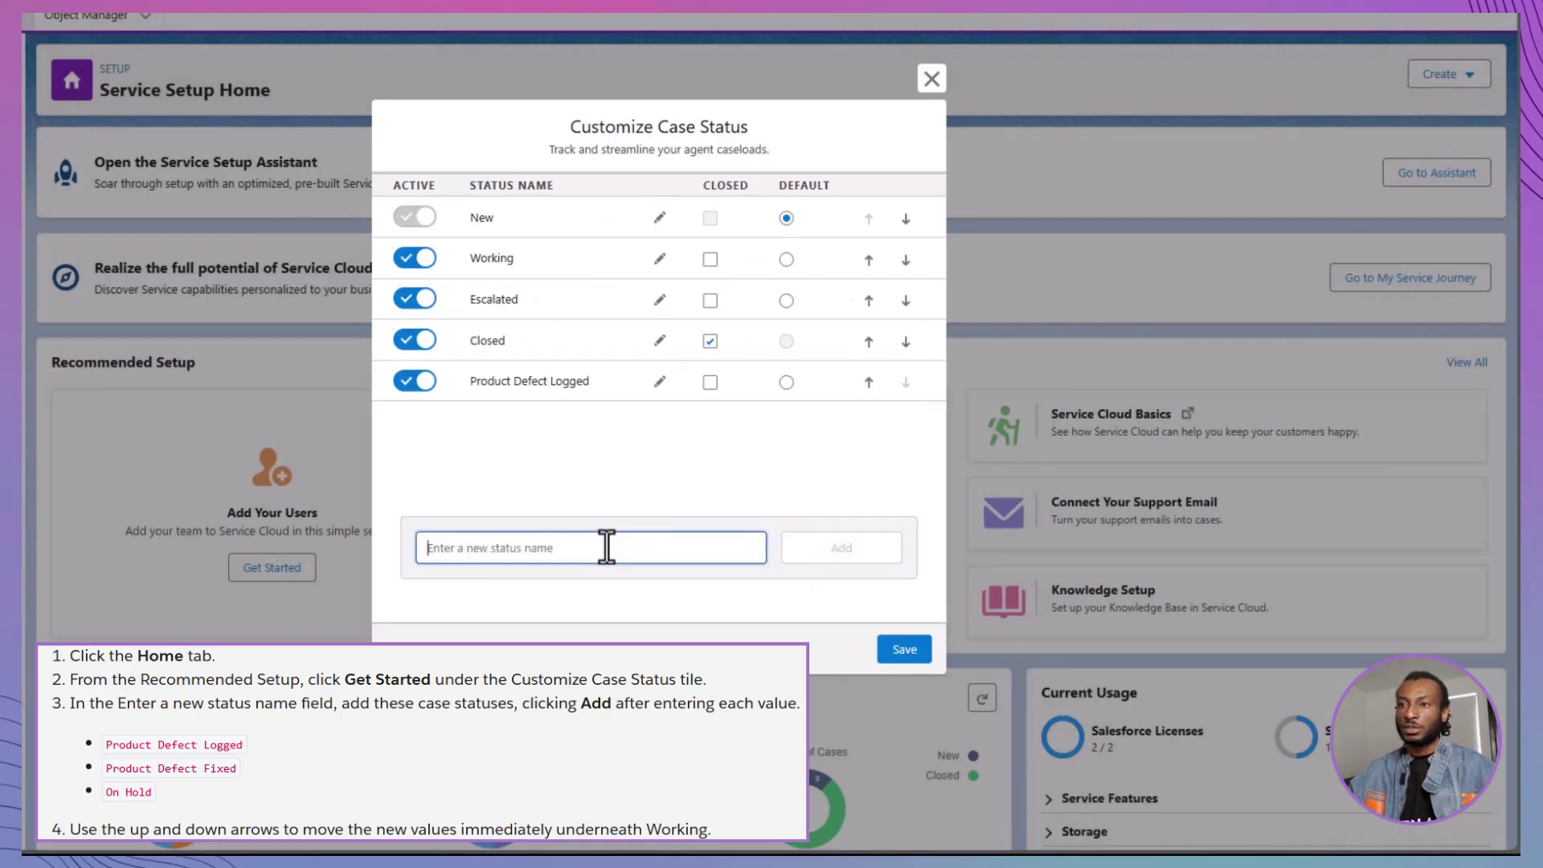
type("Product Defect Fixed")
key("Return")
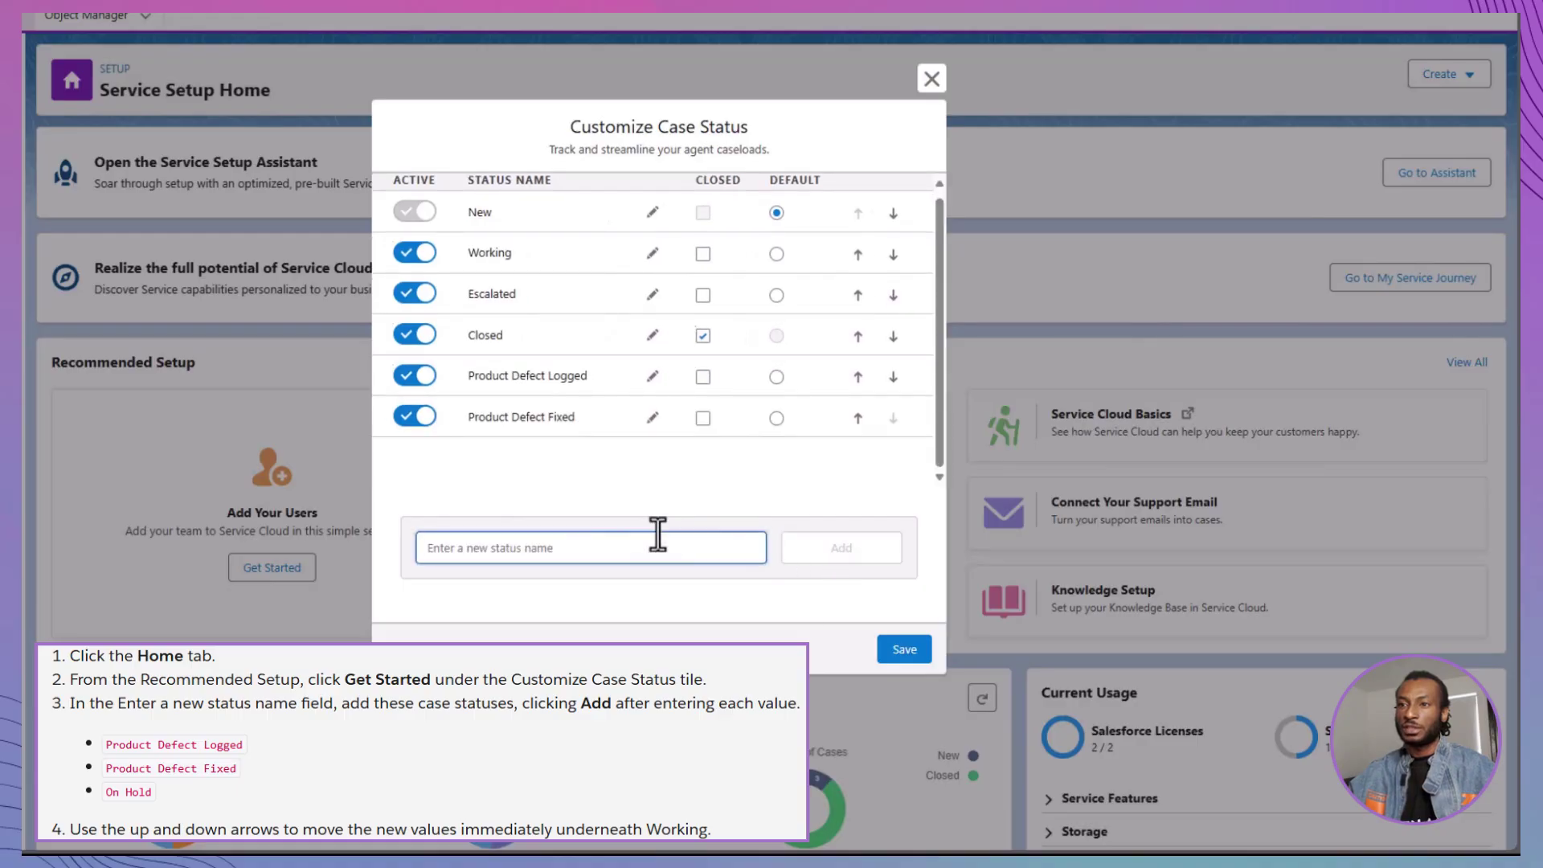
type("On Hold")
left_click(865, 557)
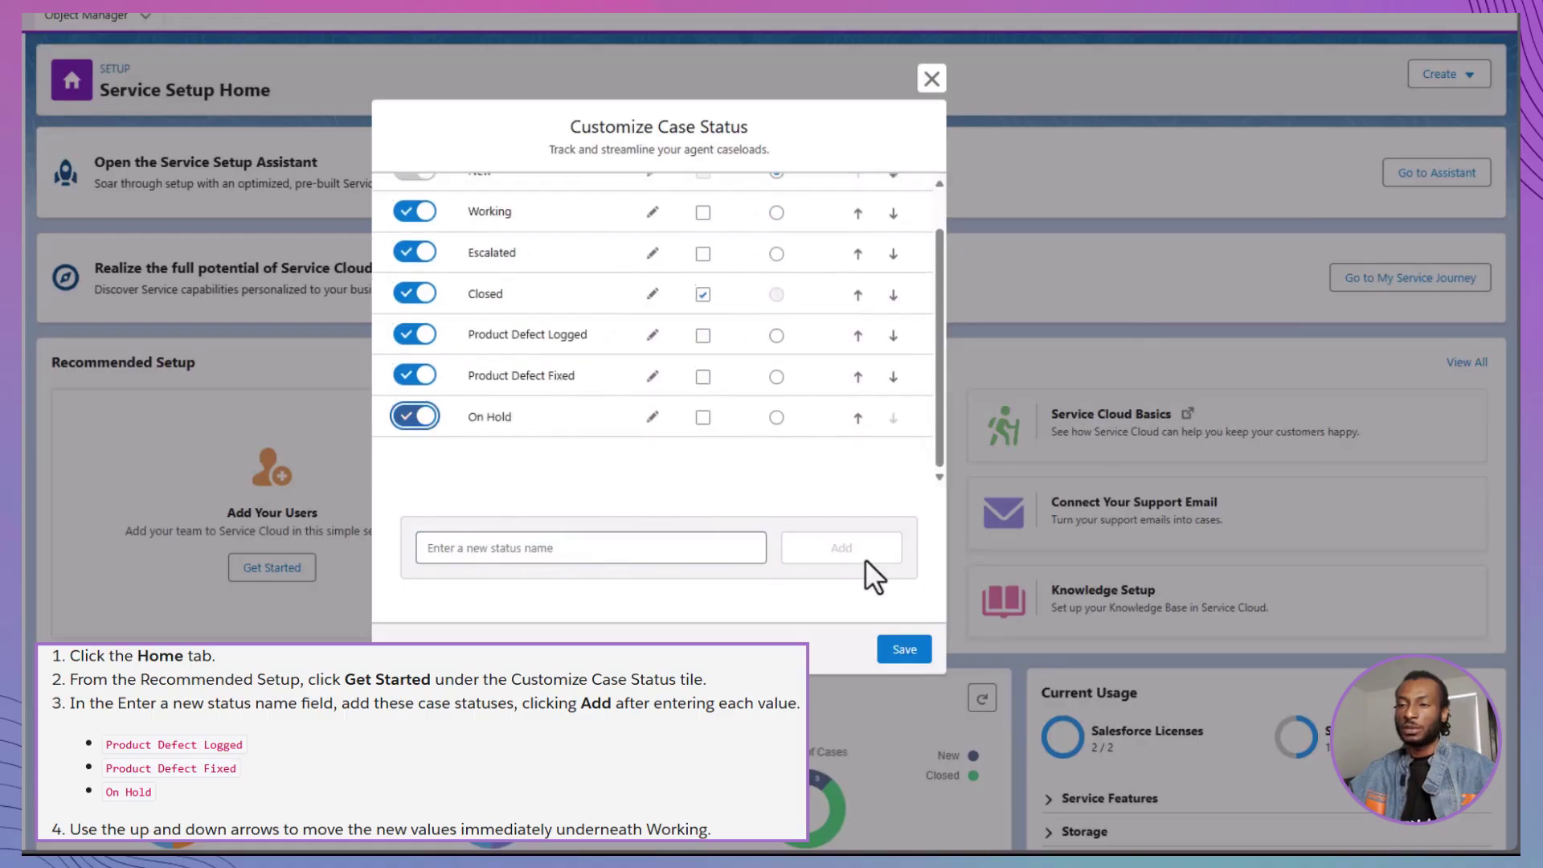
Move the three new statuses up beneath Working and save the order
left_click(857, 335)
left_click(858, 339)
left_click(858, 423)
left_click(858, 382)
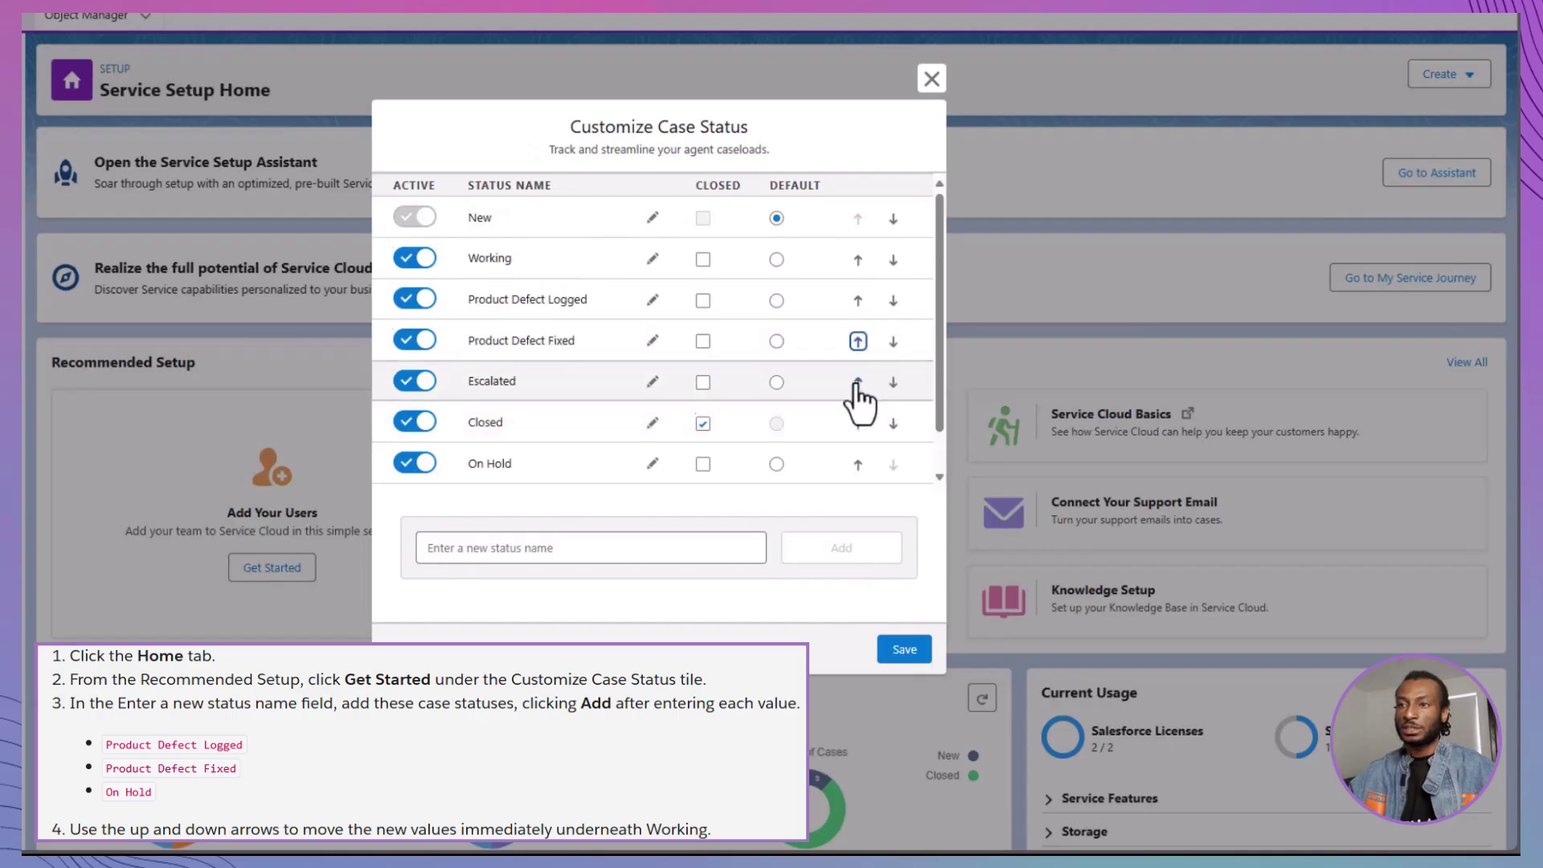
left_click(858, 463)
left_click(857, 423)
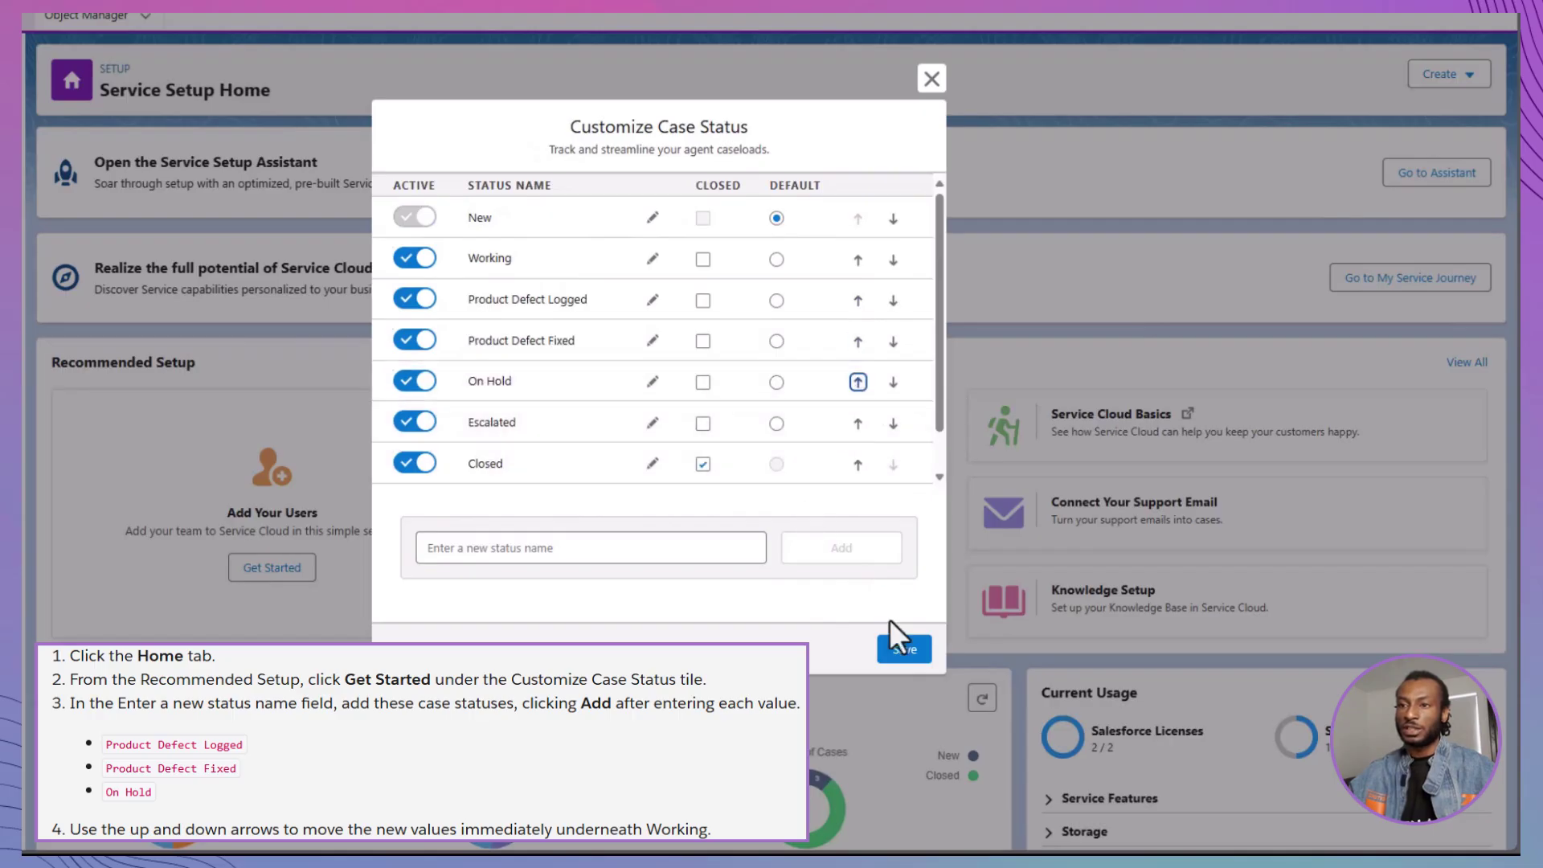
left_click(900, 647)
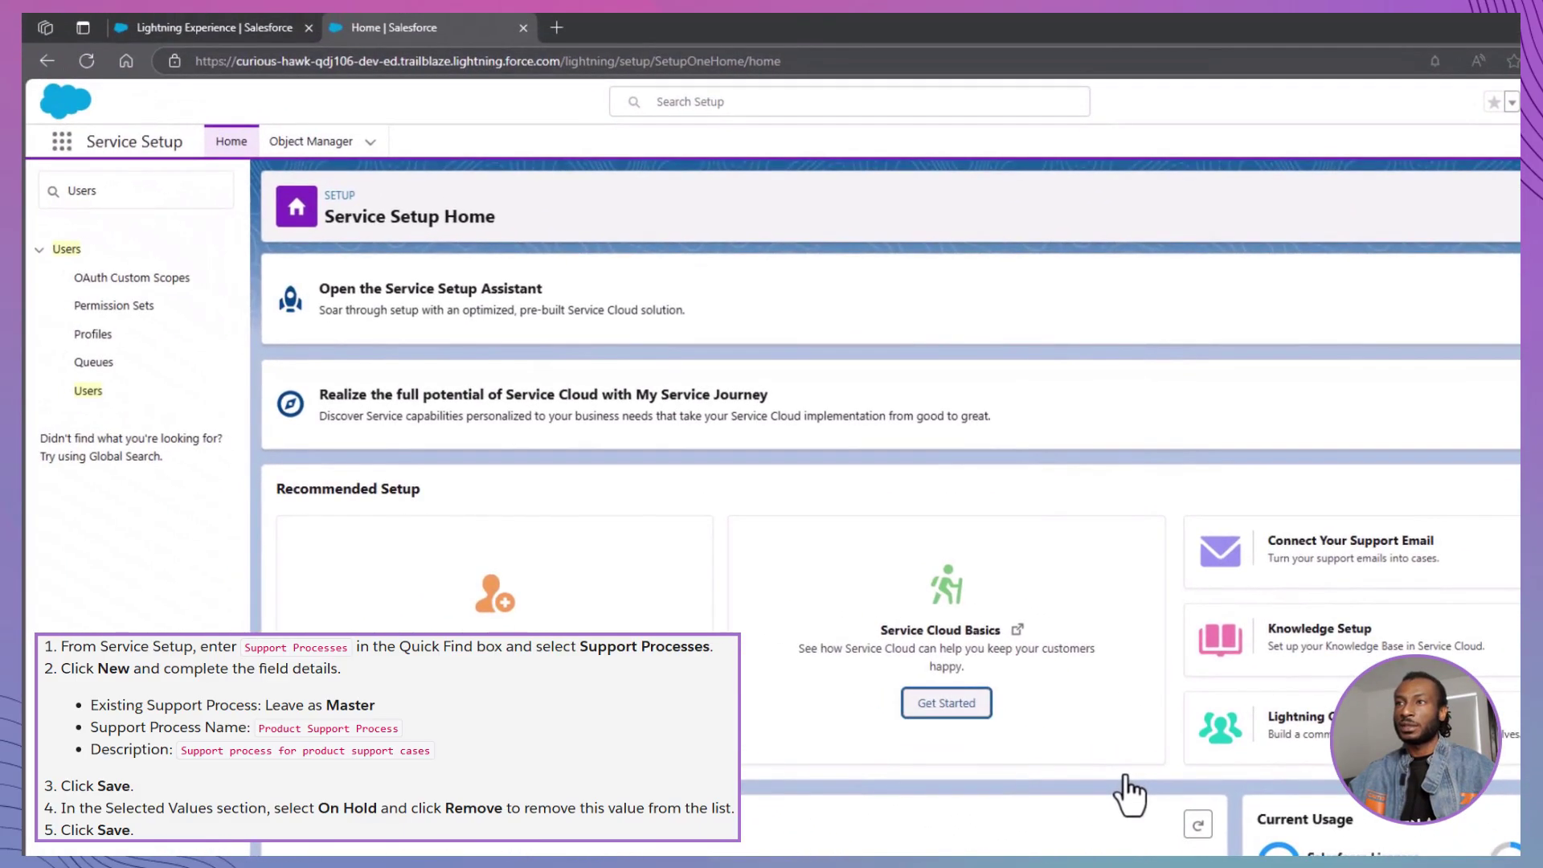
Create 'Product Support Process' (Support Process for Products) with On Hold removed from its statuses
left_click(40, 181)
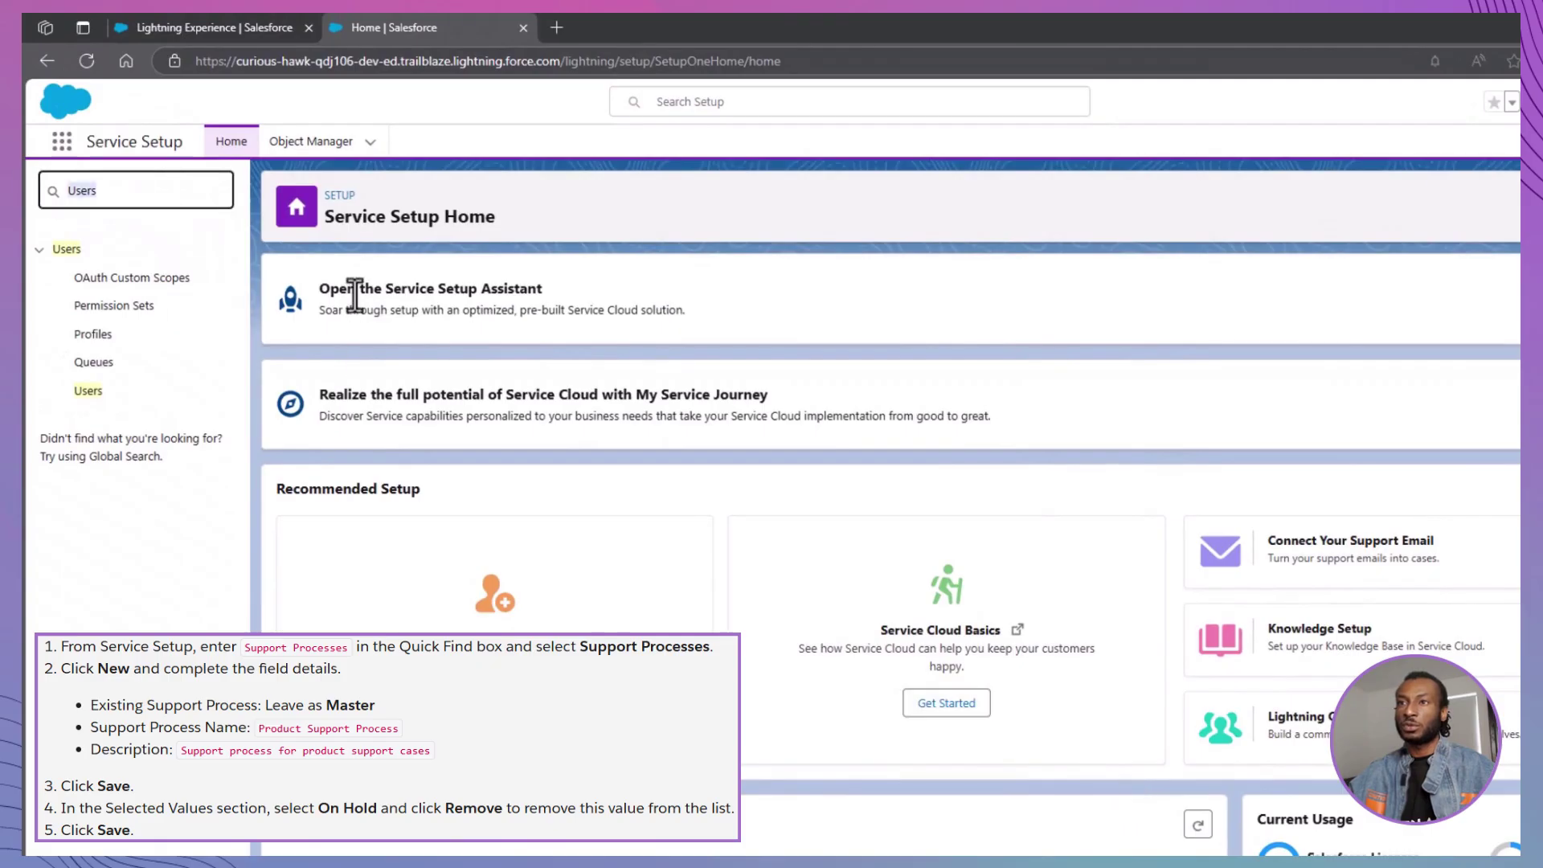
type("Support")
left_click(143, 282)
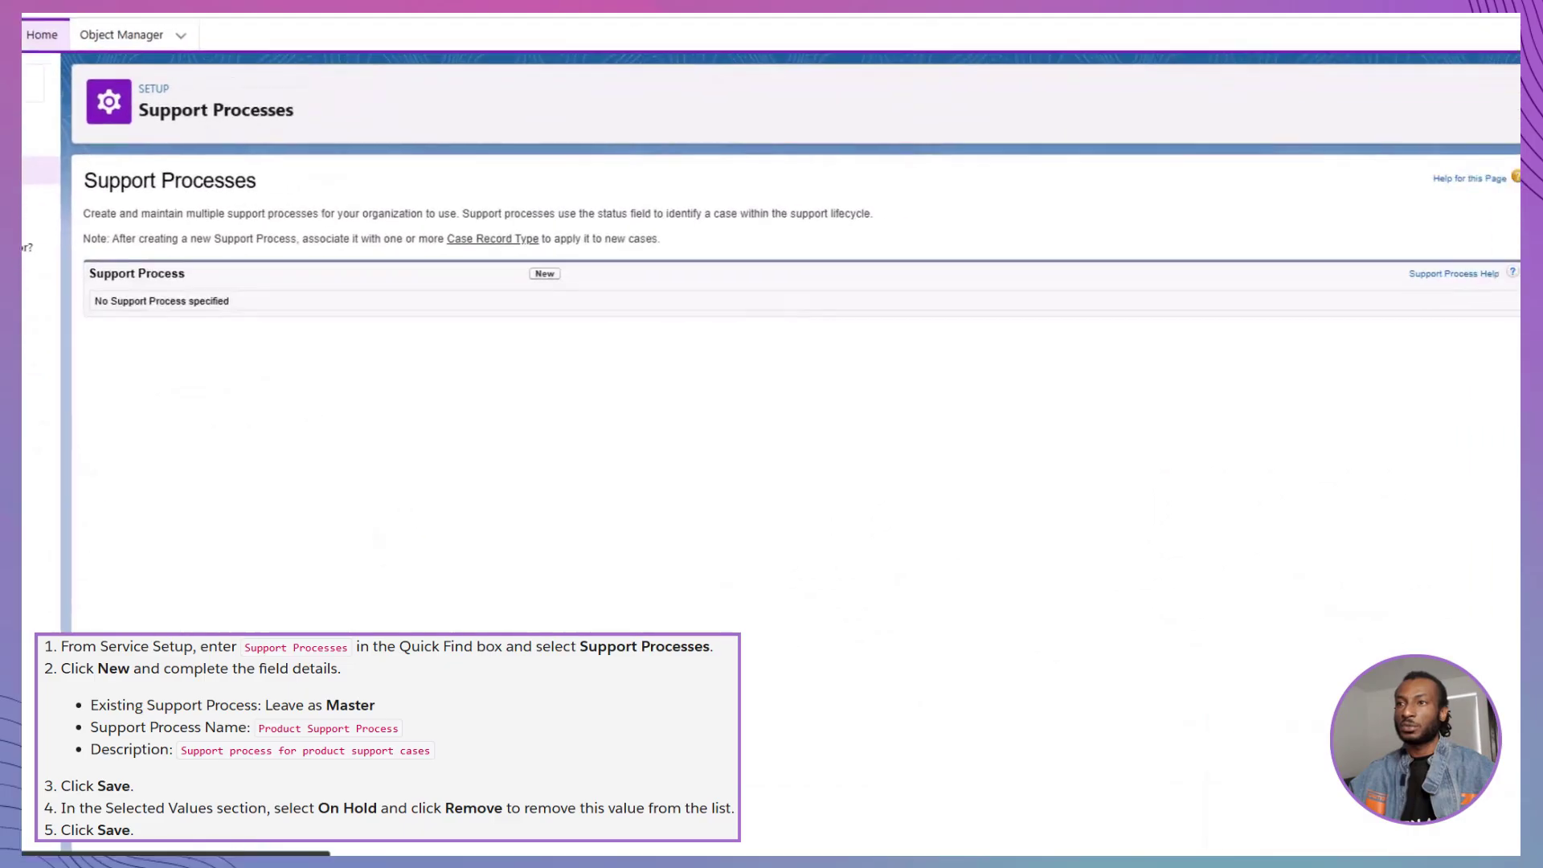
left_click(545, 274)
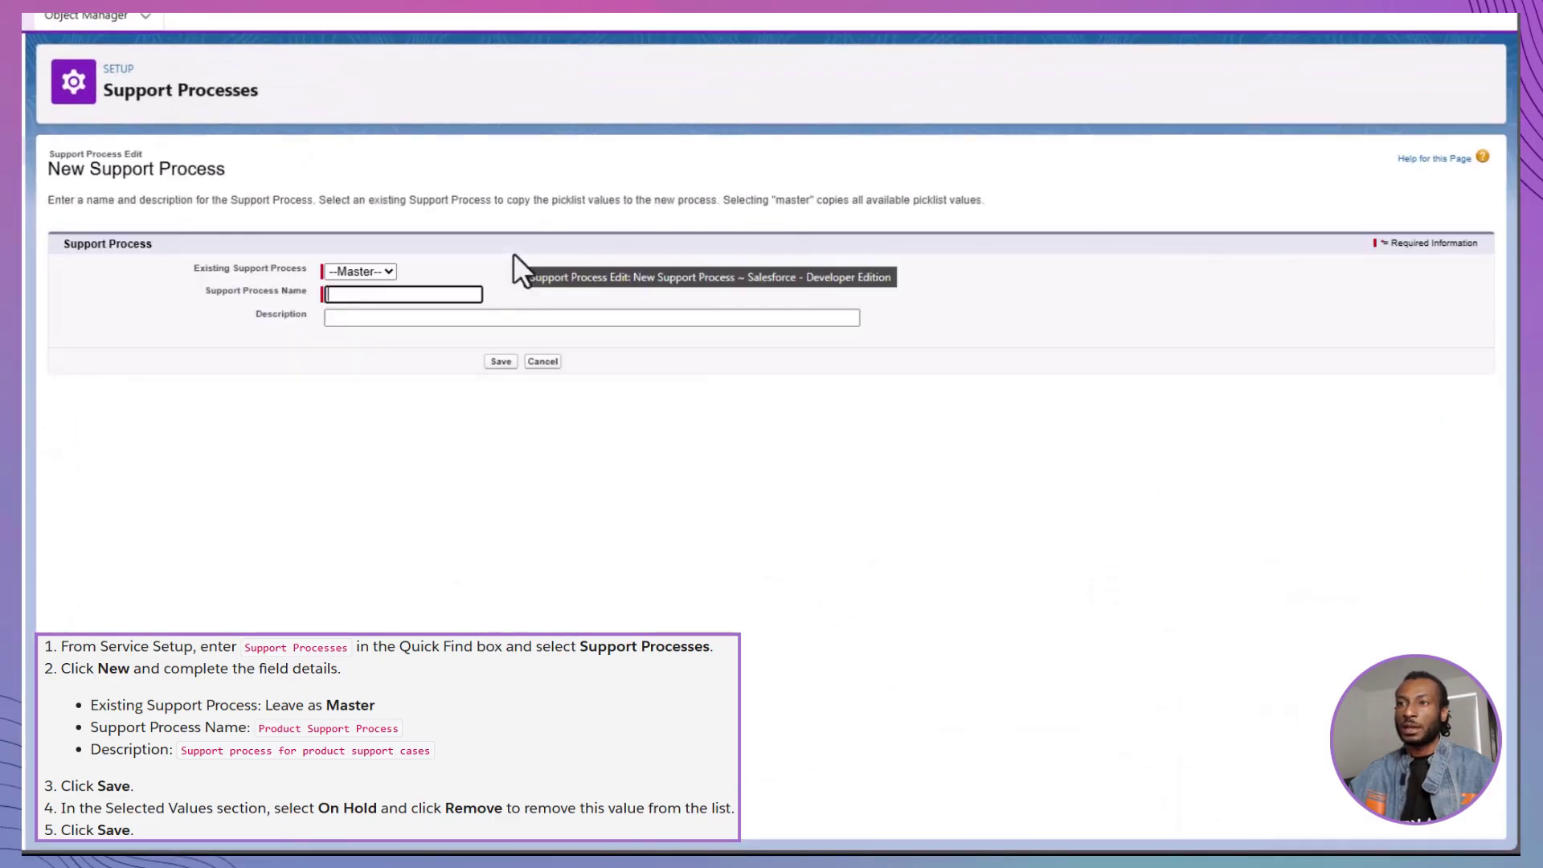
type("Product Support Process")
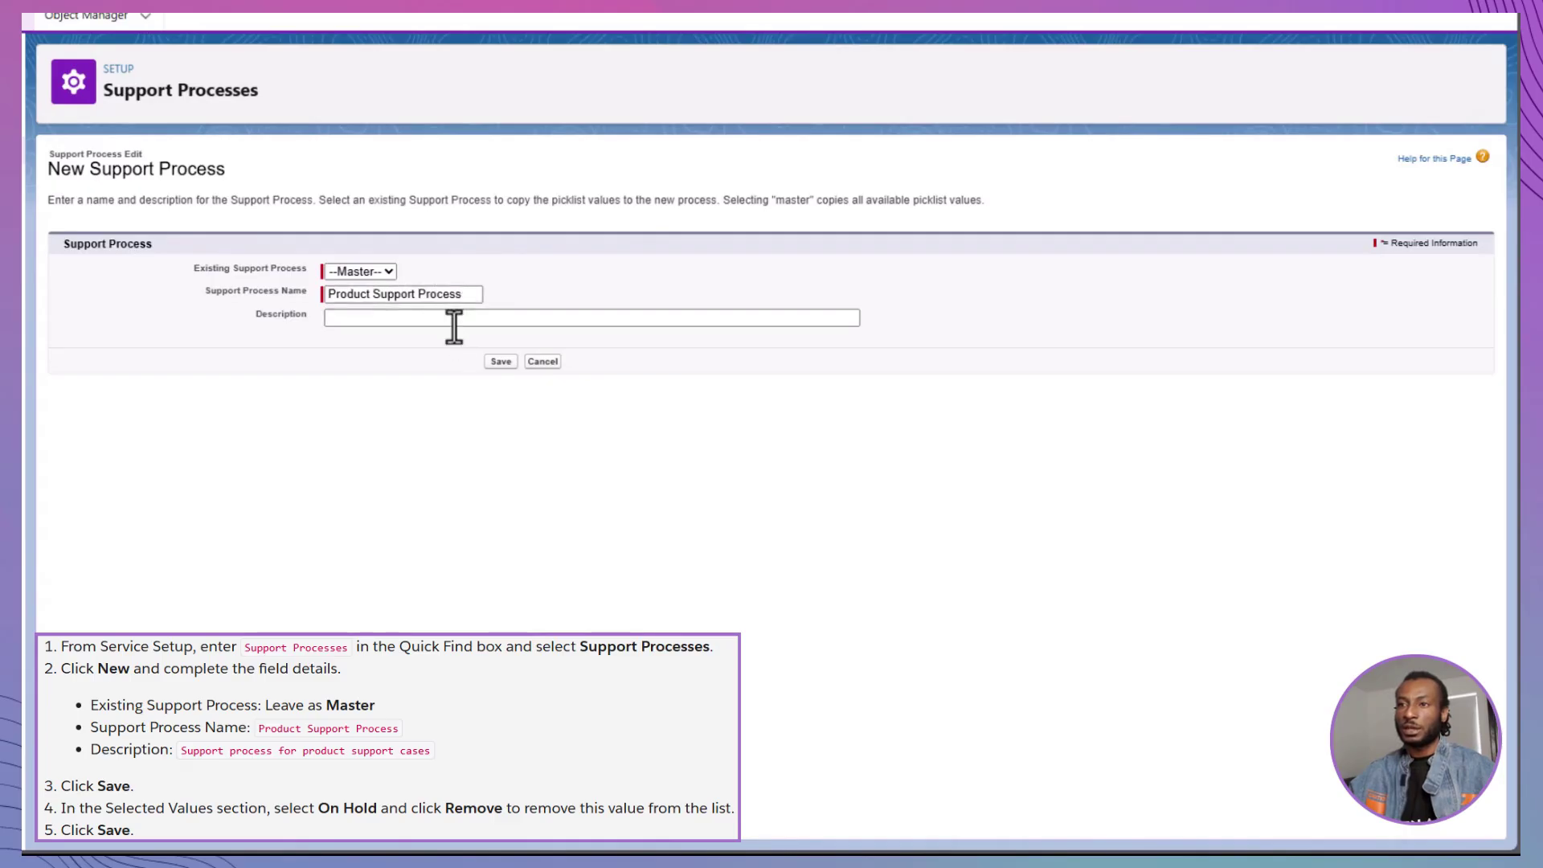
left_click(452, 320)
type("Support Process for Products")
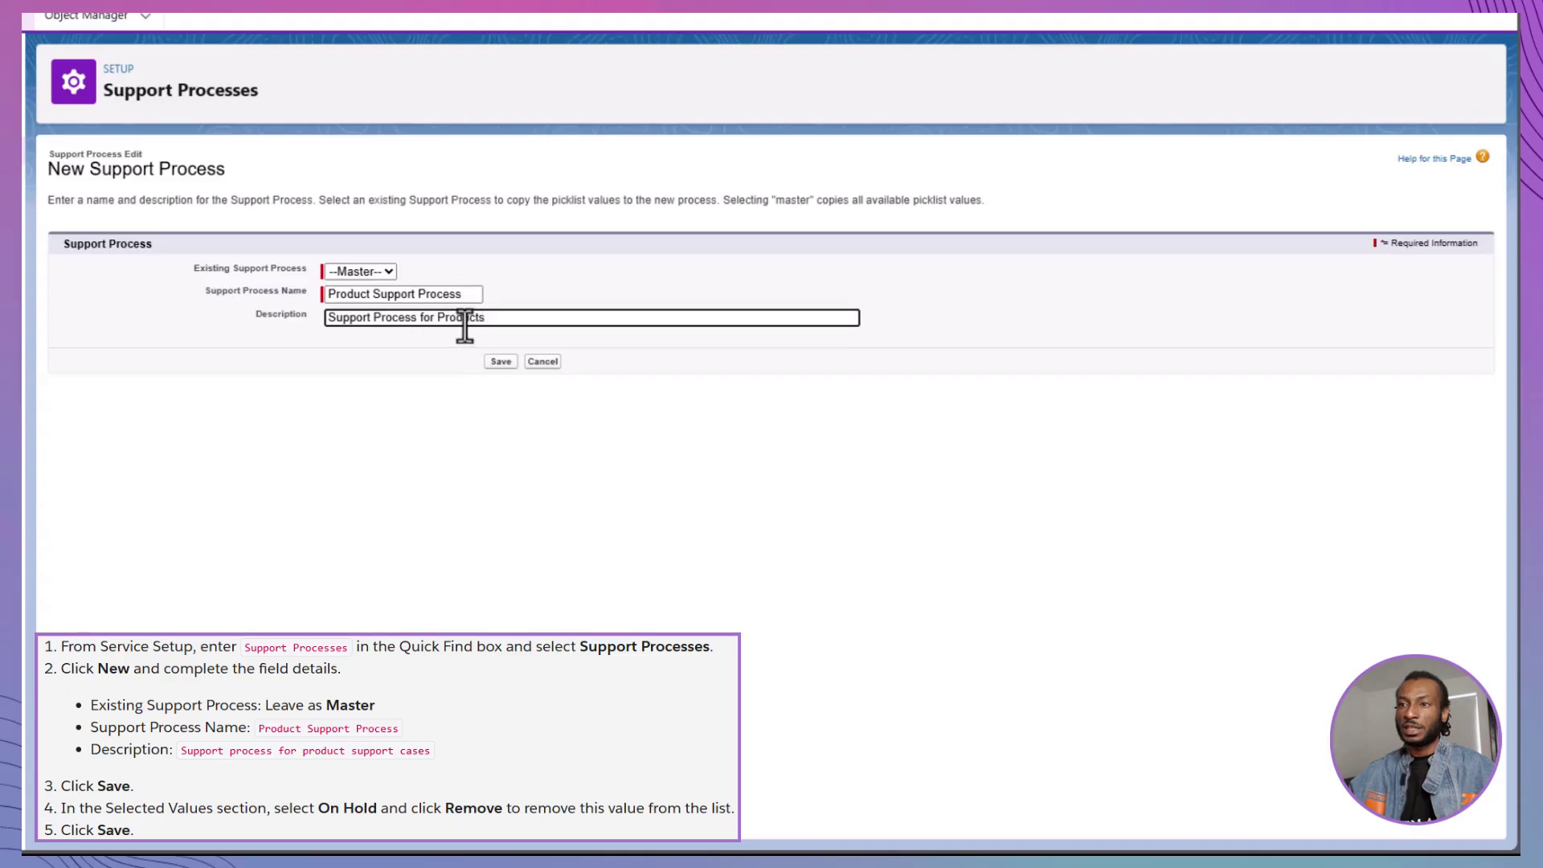
left_click(500, 360)
left_click(210, 410)
left_click(164, 451)
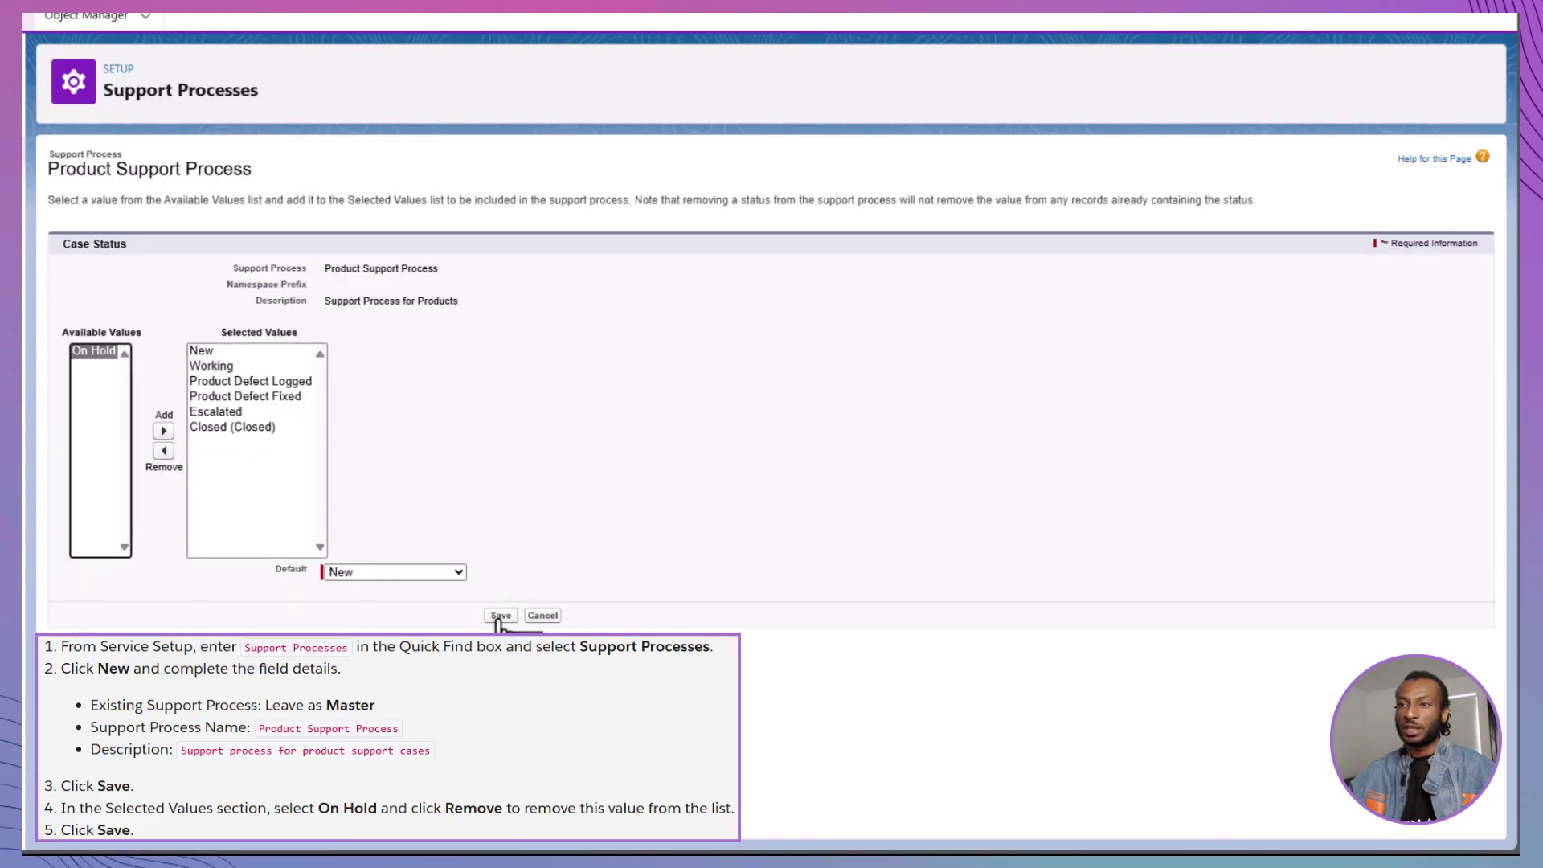
left_click(500, 617)
Create 'Inquiry Process' described as 'Support Process for Inquiries'
left_click(499, 252)
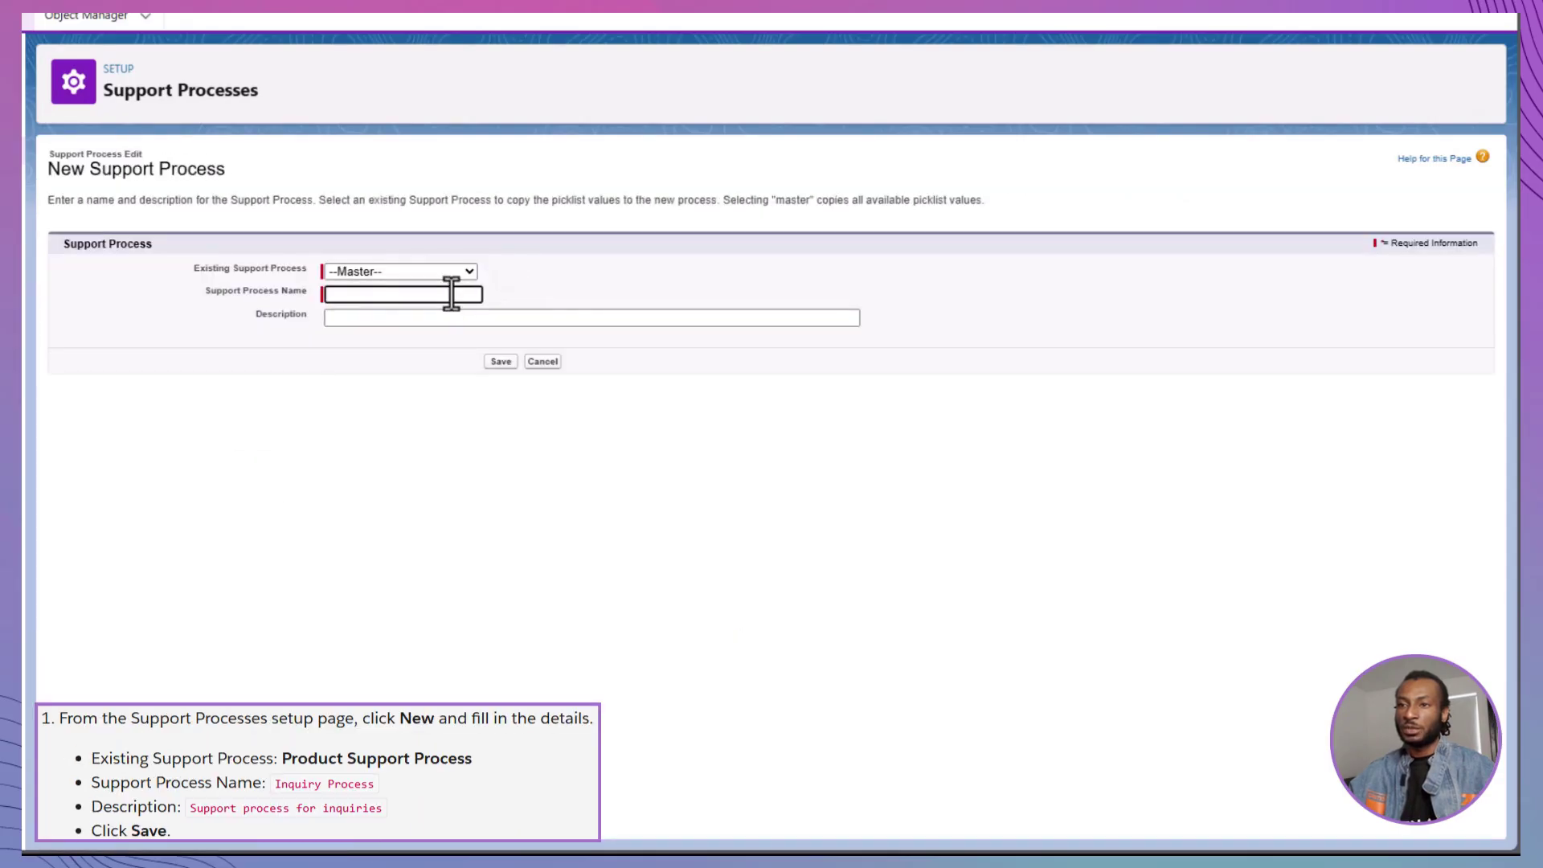
type("Inquiry Process")
left_click(421, 318)
type("Support Process")
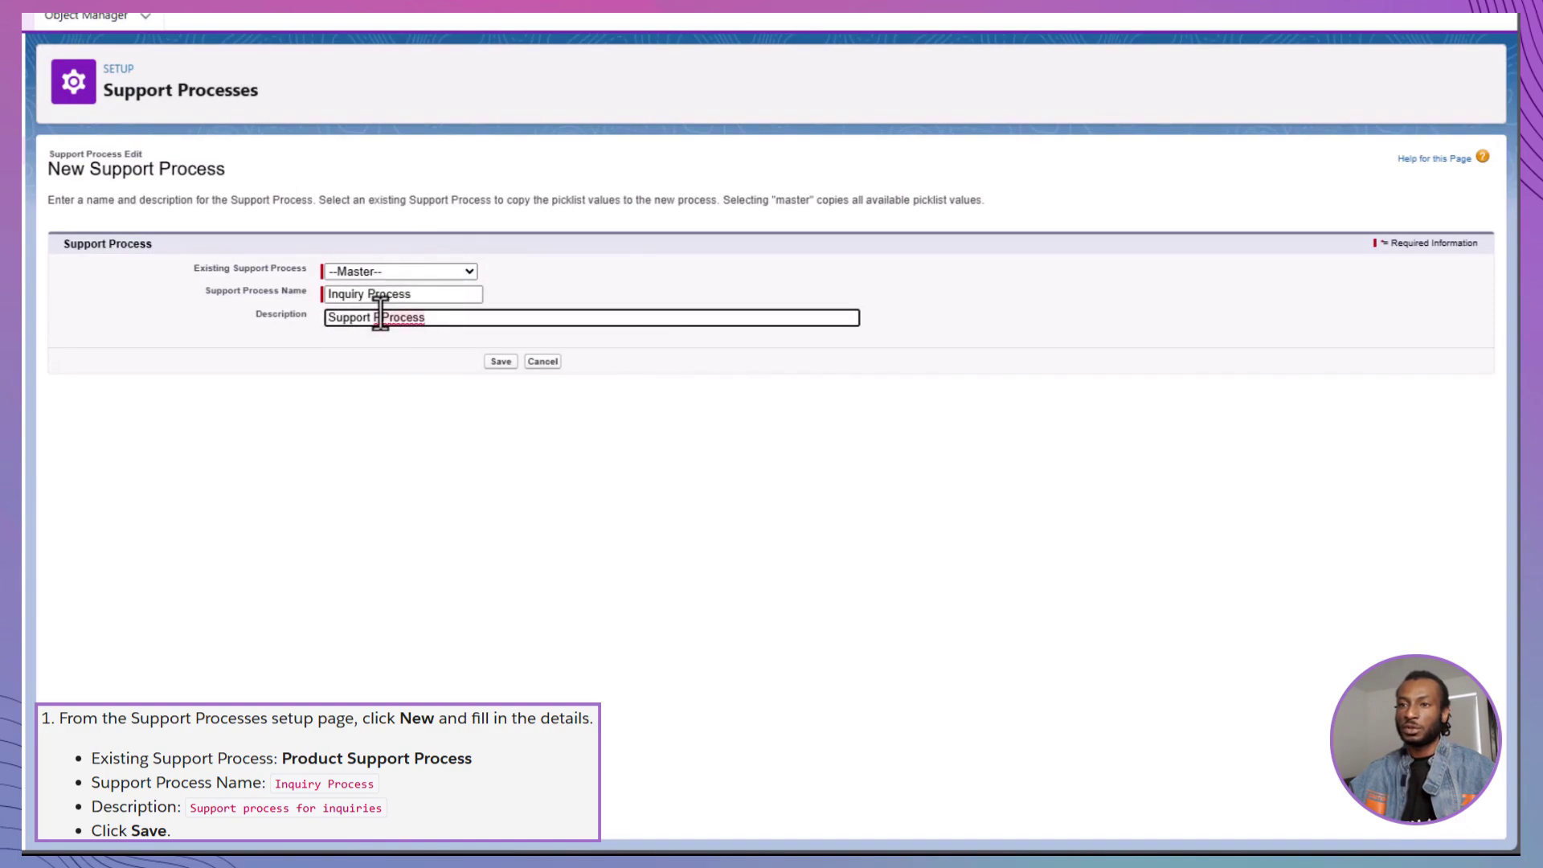
type(" for Inquiries")
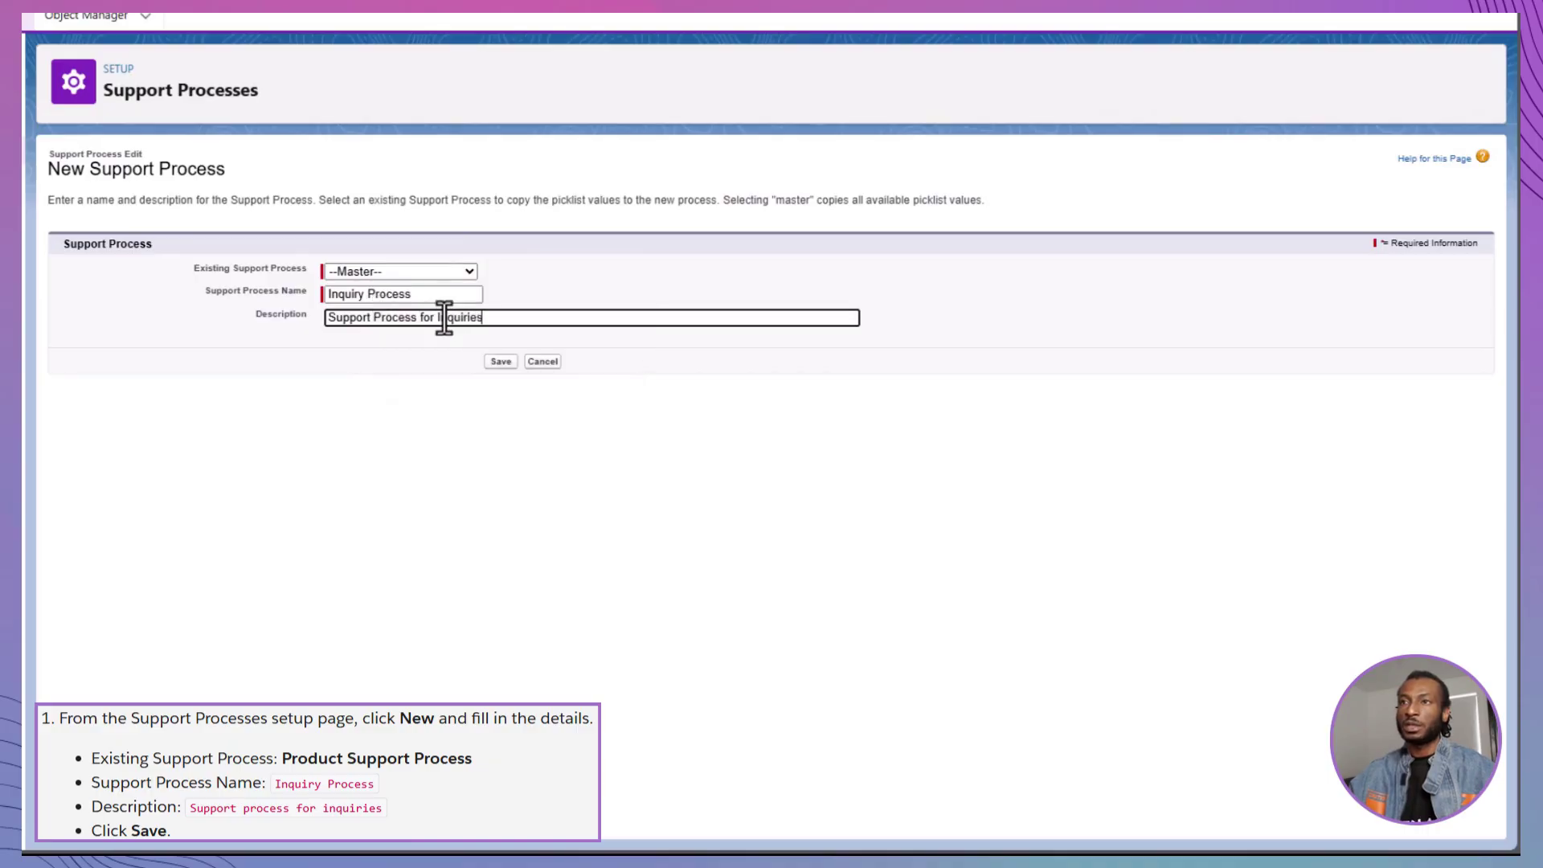
left_click(500, 361)
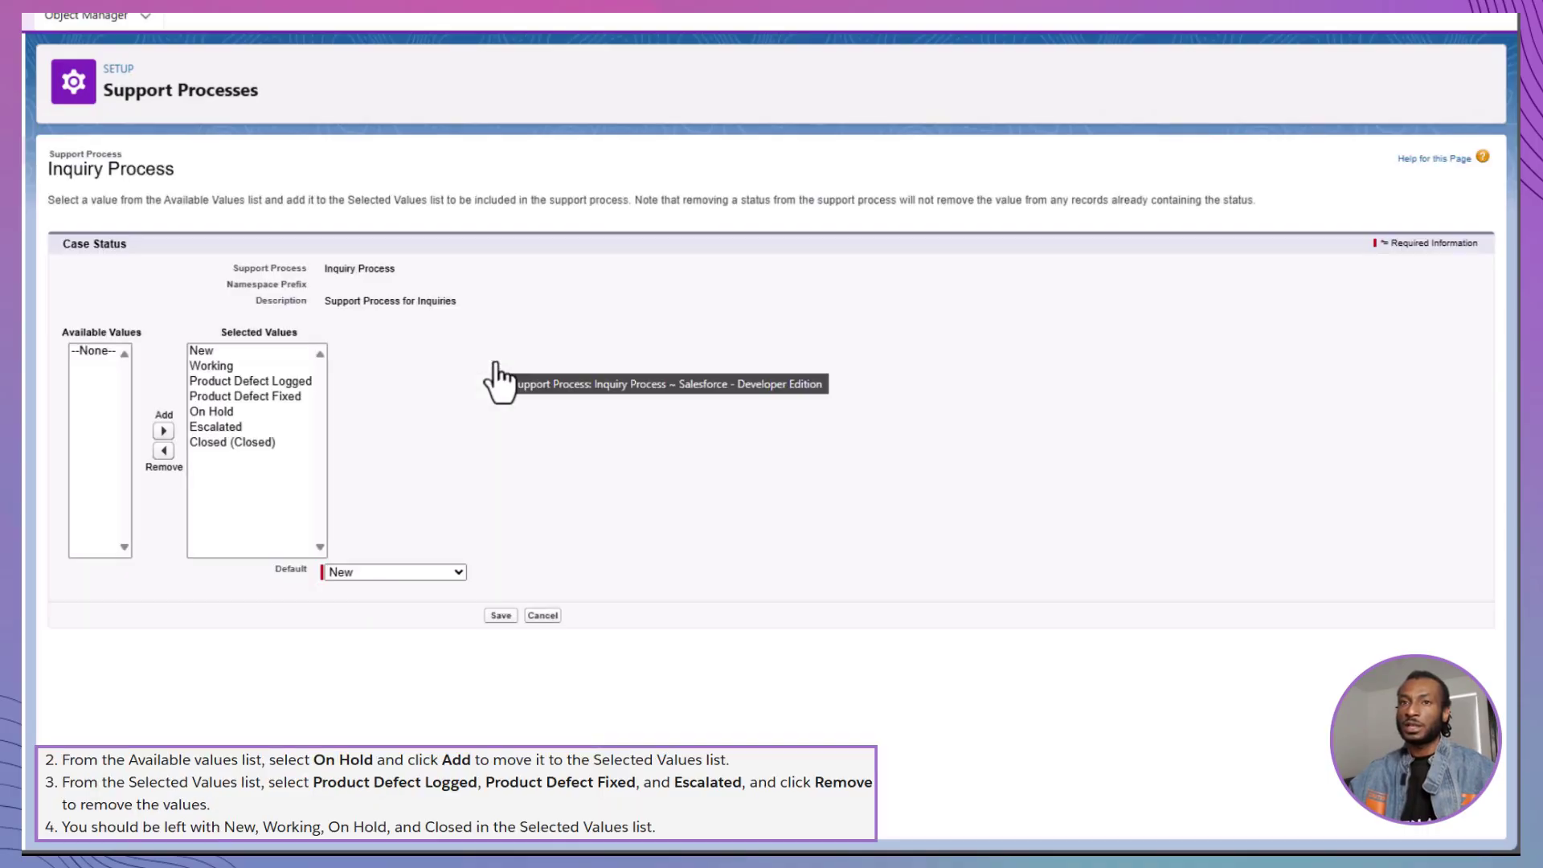
Remove Product Defect Logged, Product Defect Fixed and Escalated from the Inquiry Process, then save
left_click(259, 381)
left_click(163, 450)
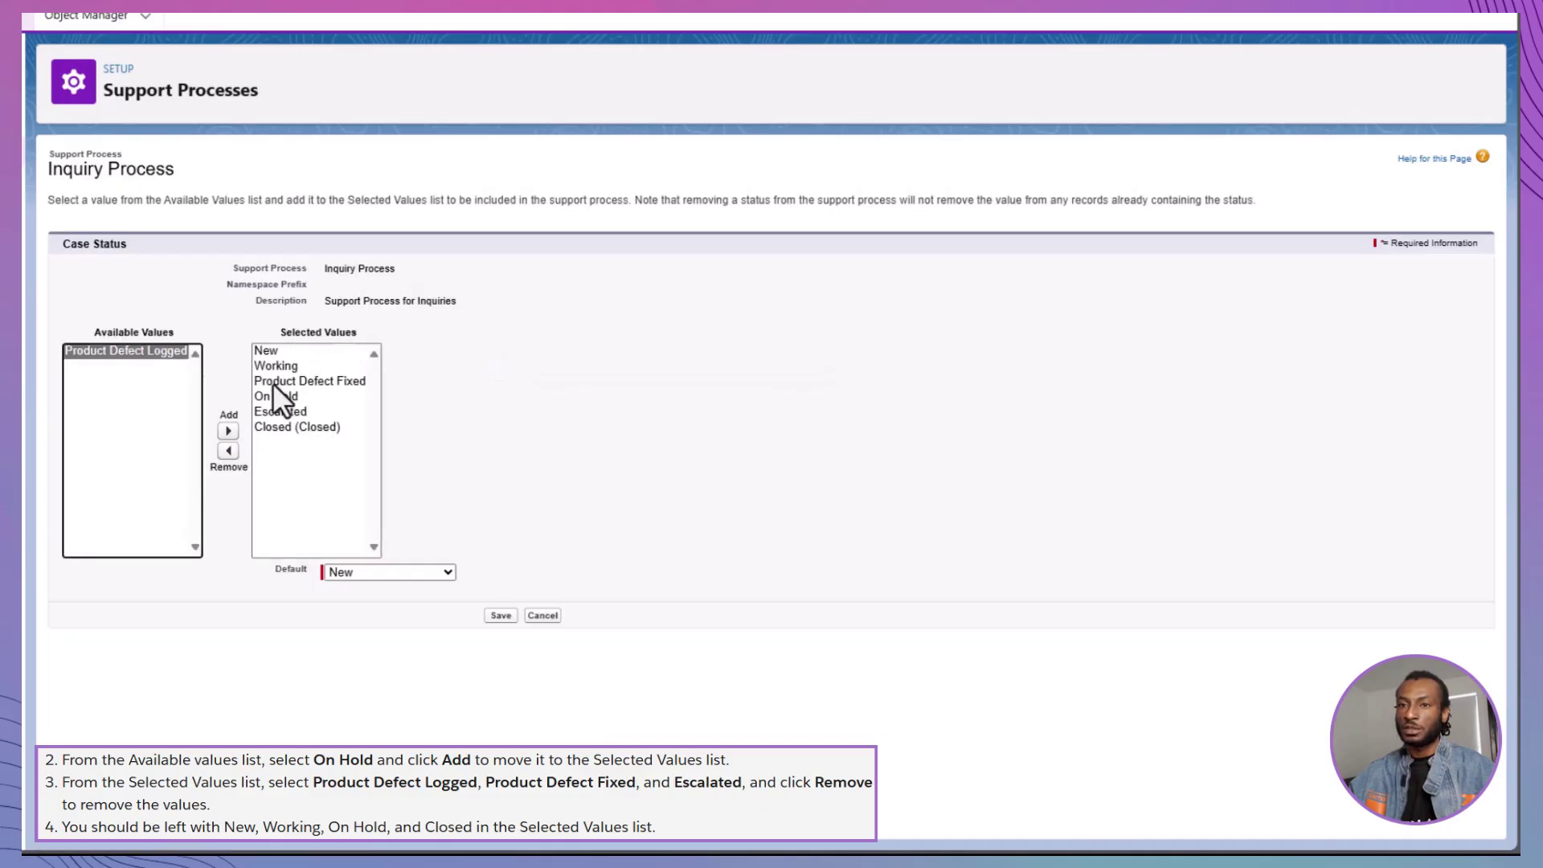
left_click(272, 381)
left_click(228, 450)
left_click(228, 452)
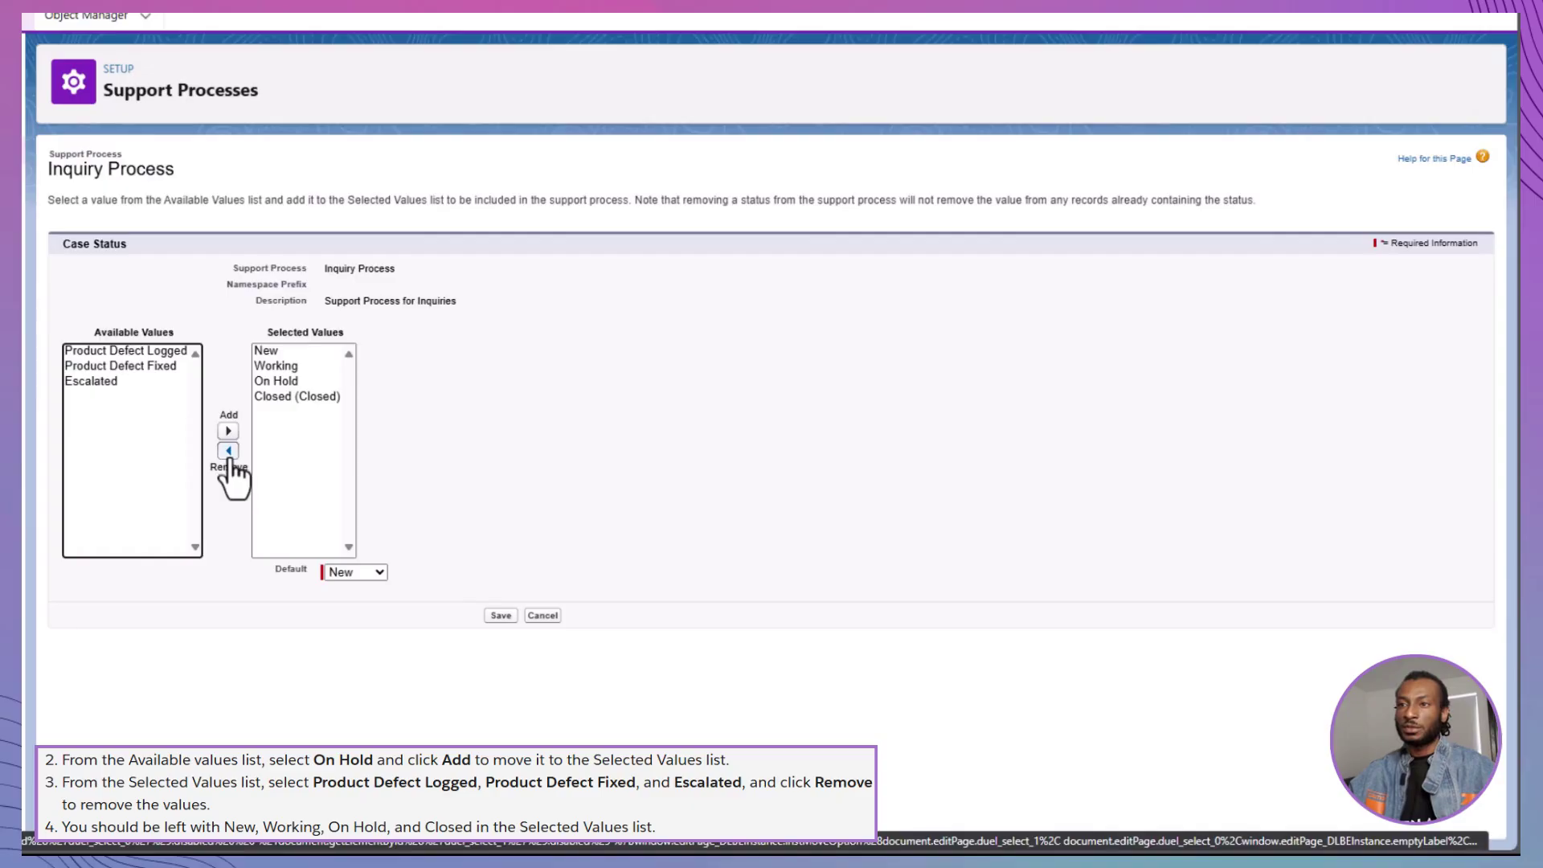
left_click(500, 616)
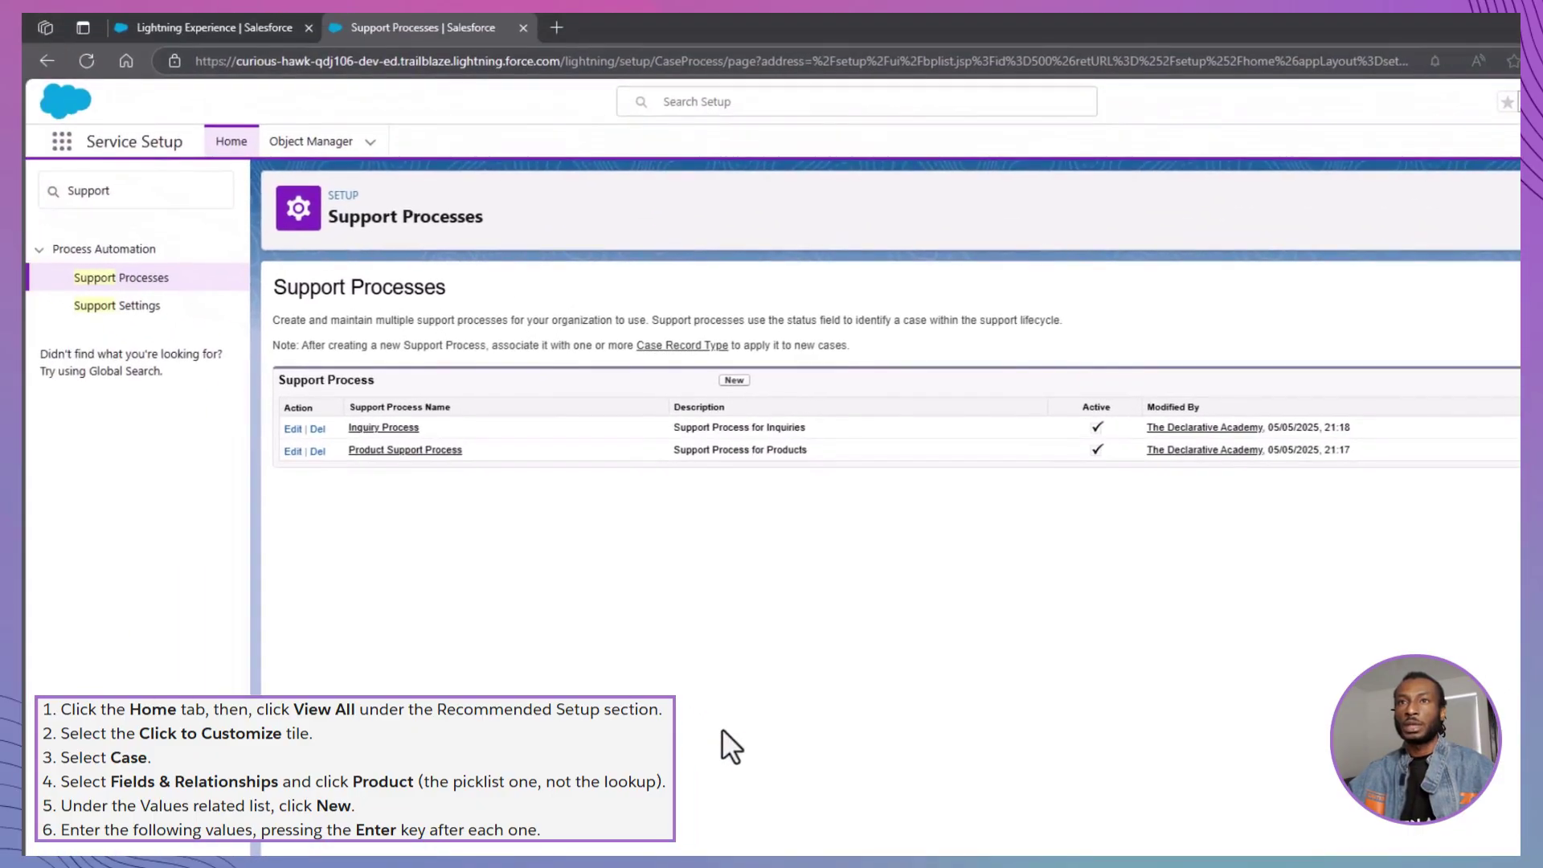
Navigate to the Case object's Product picklist field
left_click(238, 147)
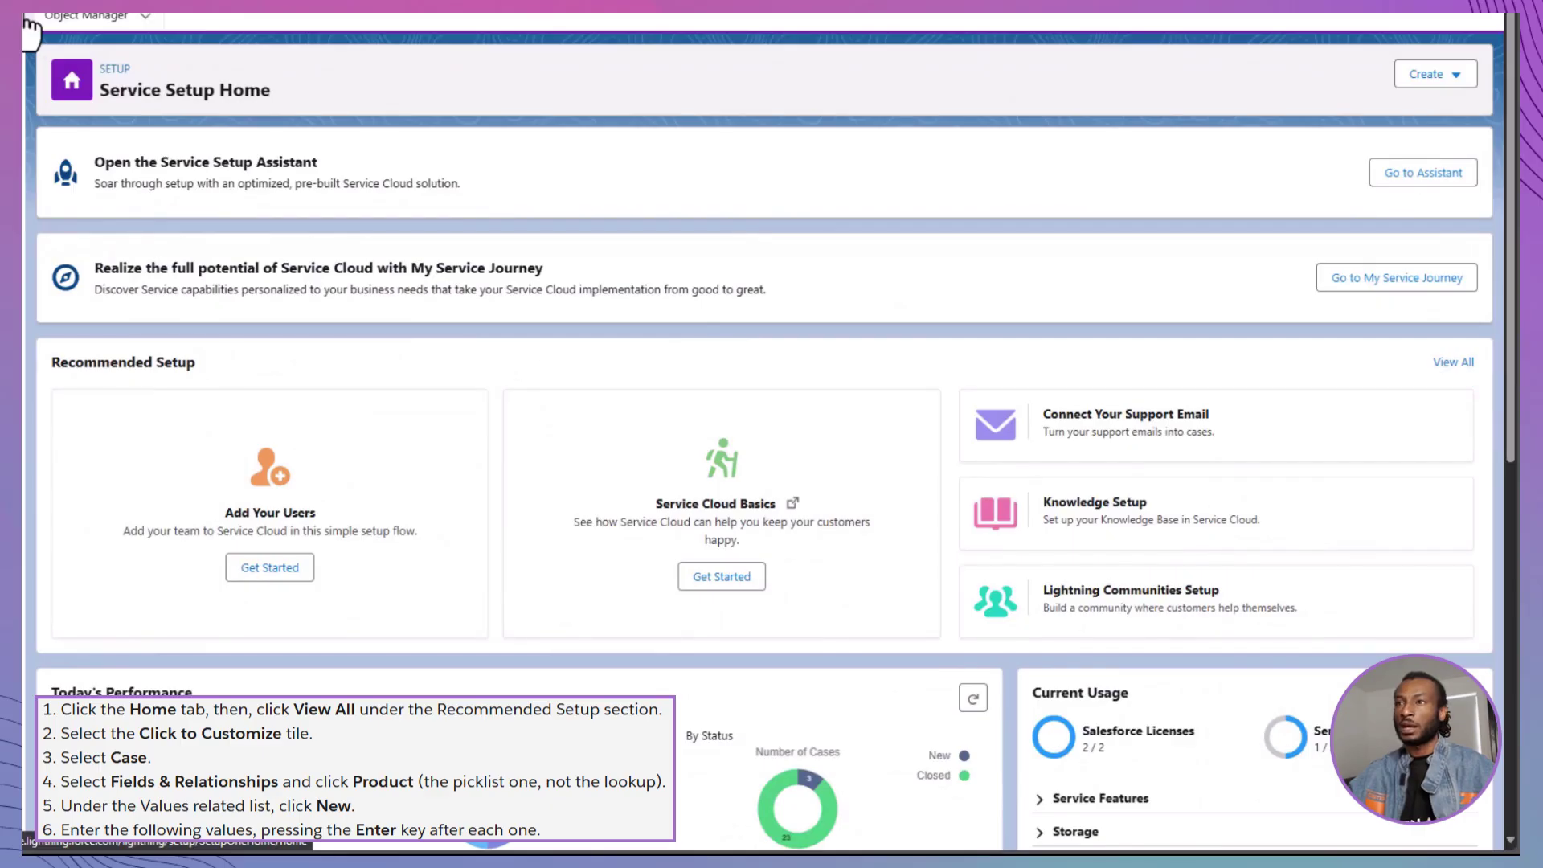
left_click(1453, 362)
left_click(724, 519)
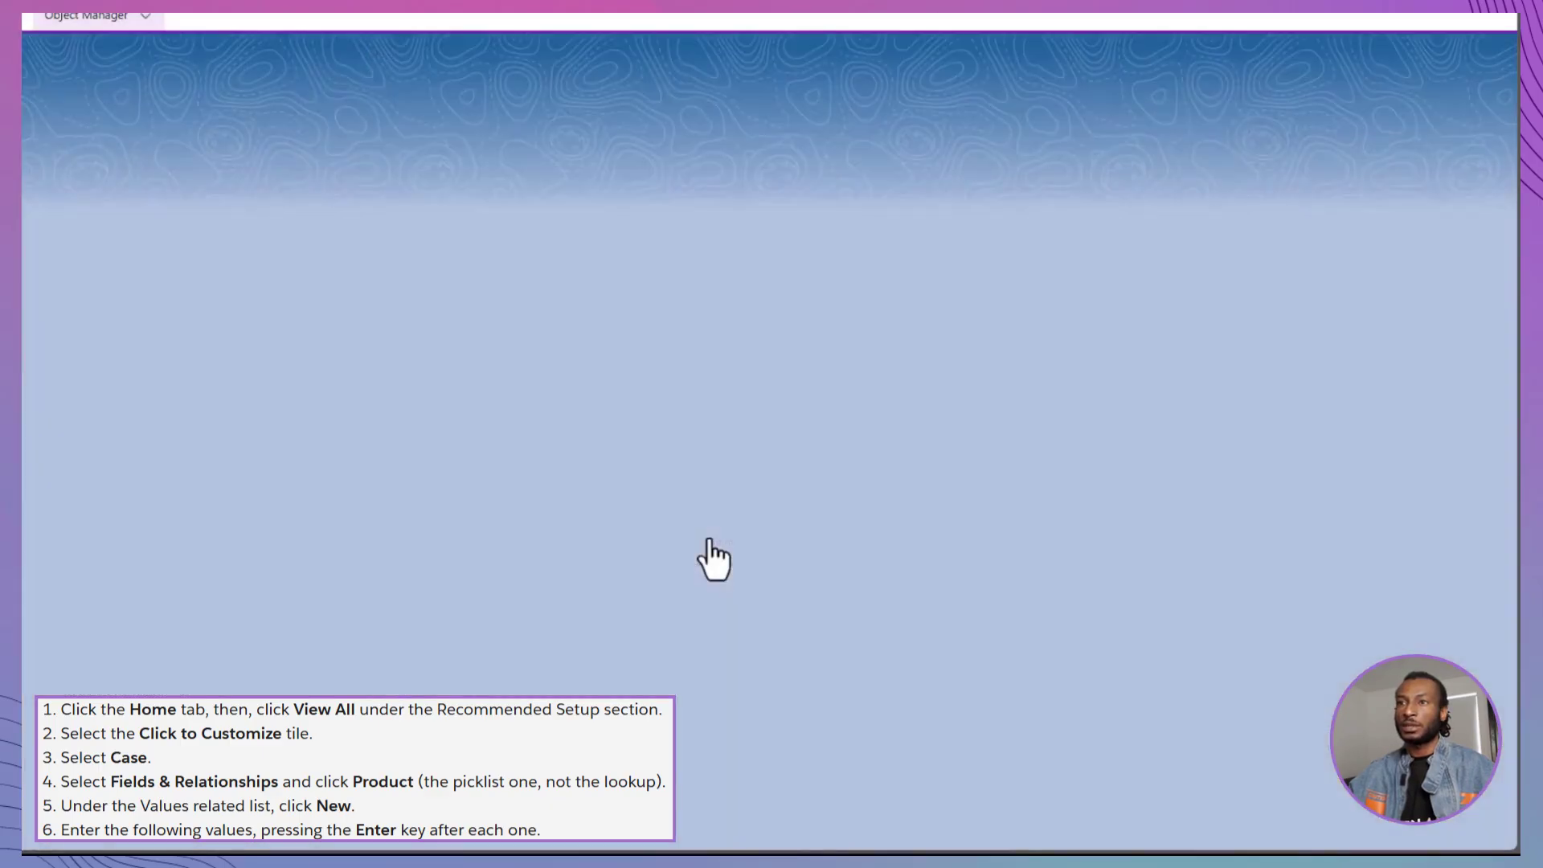
scroll(542, 554, "down", 3)
left_click(92, 683)
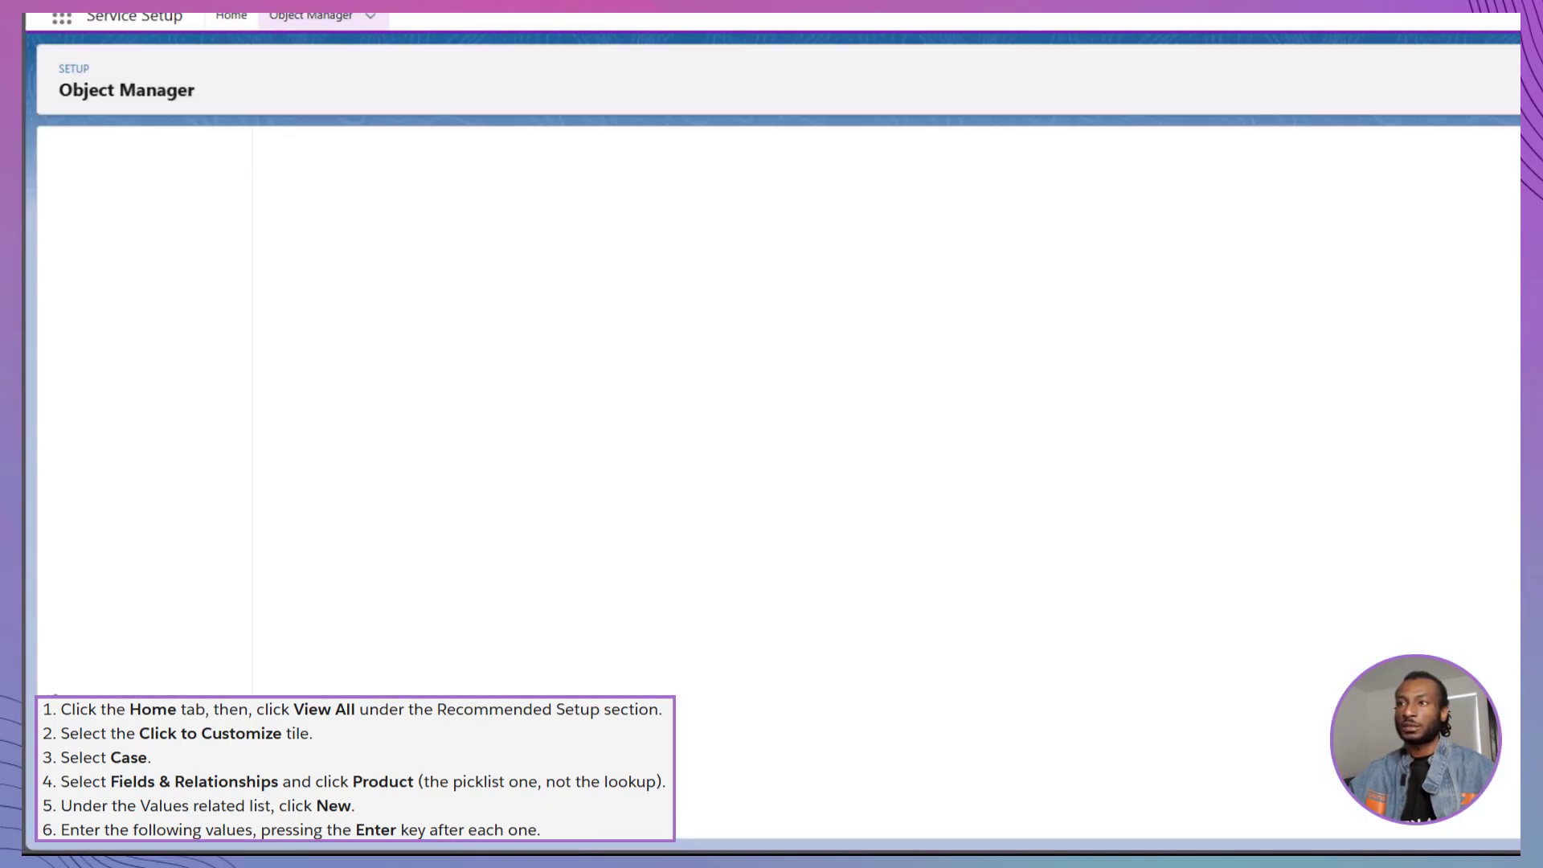
left_click(77, 193)
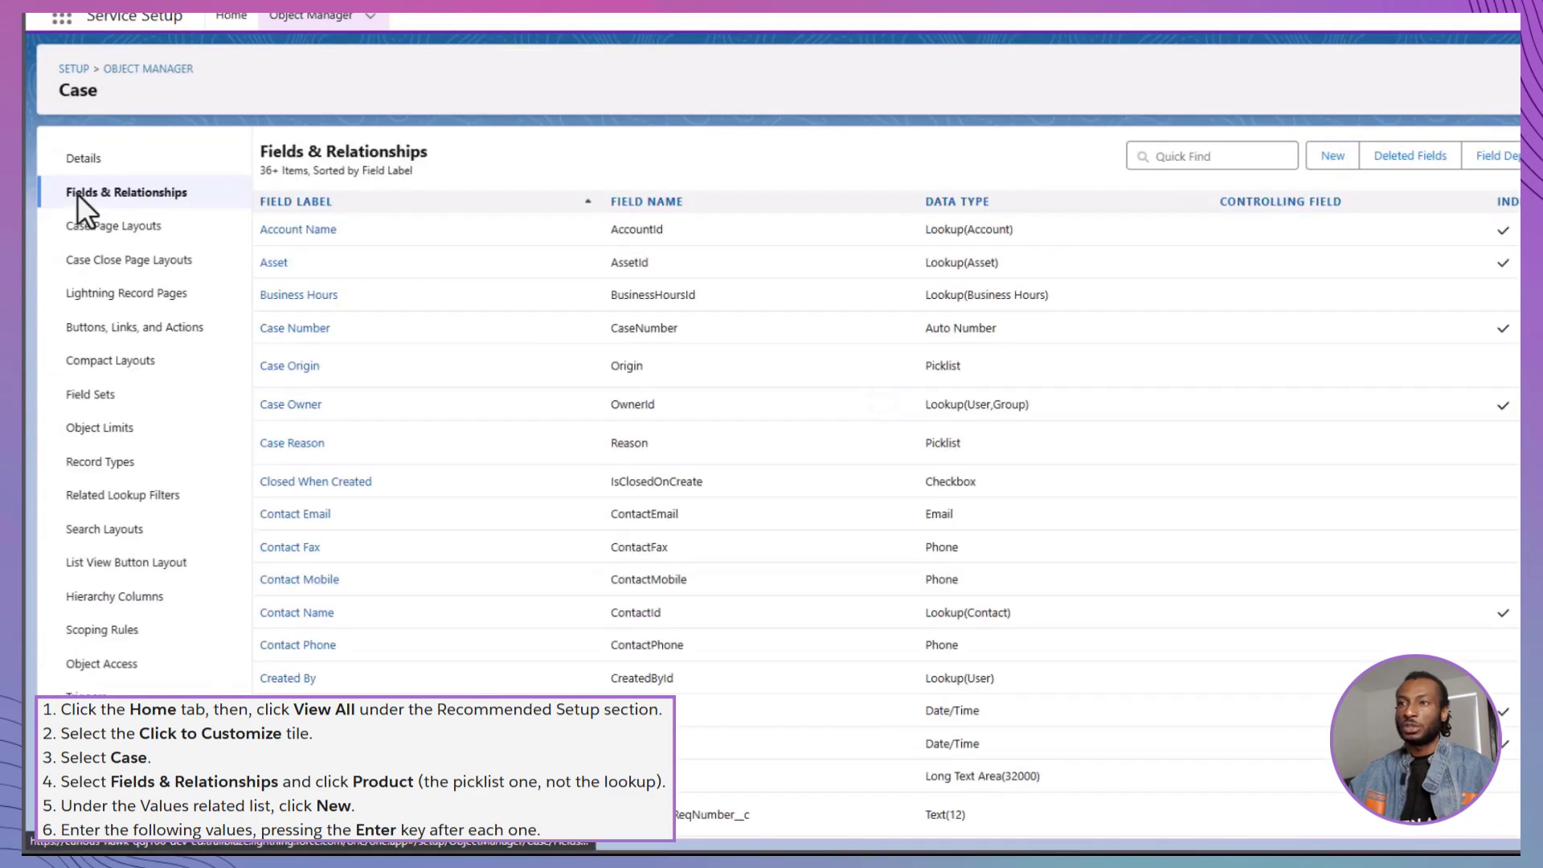
scroll(362, 367, "down", 5)
left_click(137, 564)
Paste Solar Panels, Inverters, Charge Controllers and Batteries as new Product values
scroll(70, 546, "down", 5)
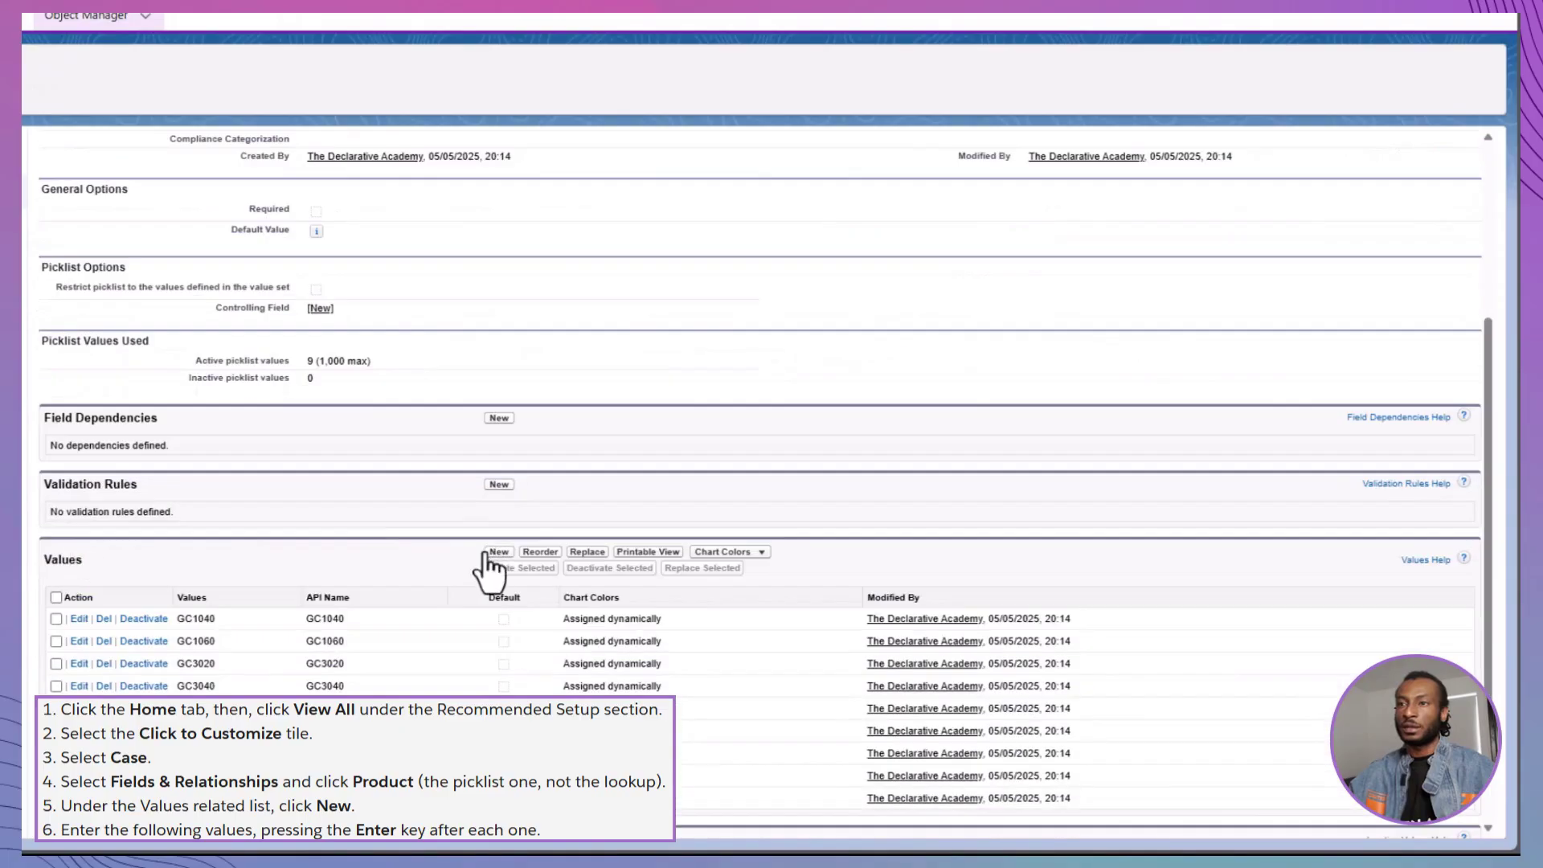
left_click(486, 554)
type("Solar Panels Inverters Charge Controllers Batteries")
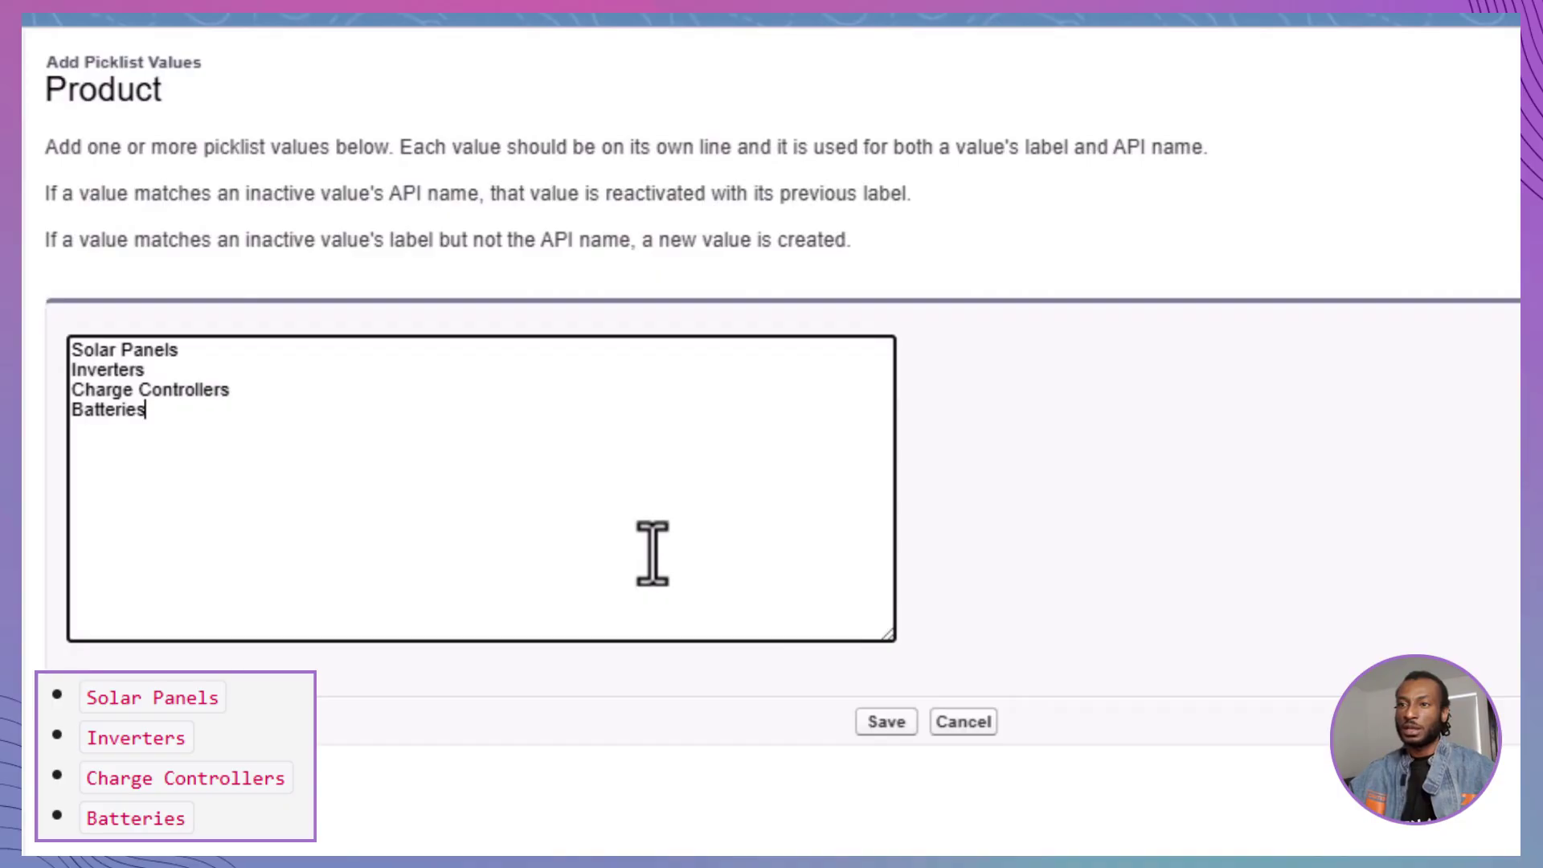
Save the four new Product picklist values
left_click(886, 721)
scroll(523, 492, "down", 5)
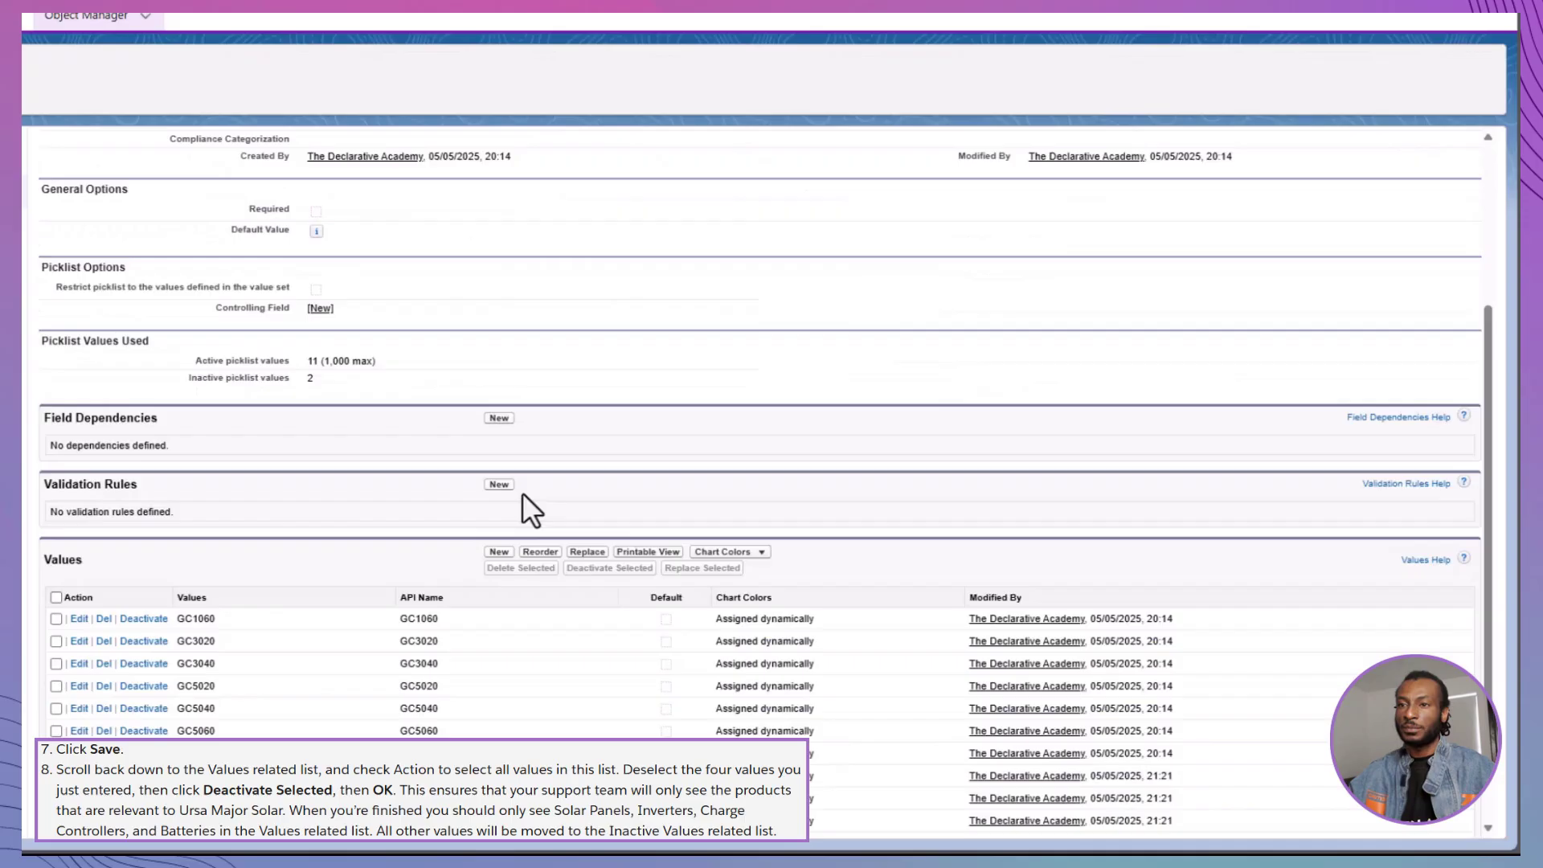
scroll(522, 492, "down", 2)
Deactivate GC1060, GC3020, GC3040, GC5020, GC5040, GC5060 and GC1020 and confirm
left_click(55, 461)
left_click(55, 483)
left_click(55, 505)
left_click(56, 528)
left_click(55, 551)
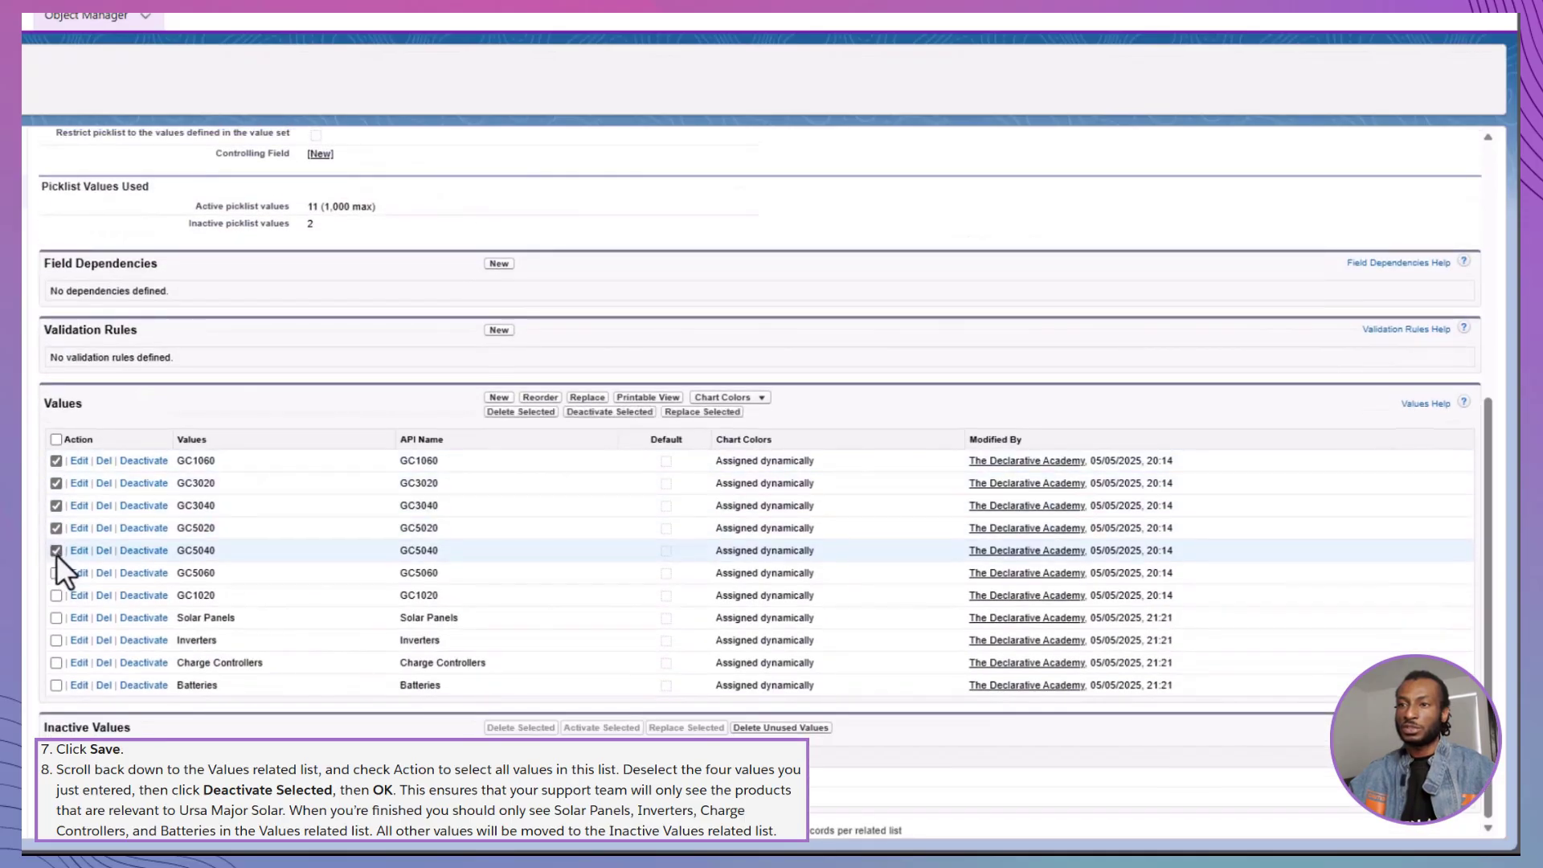
left_click(56, 573)
left_click(55, 596)
left_click(621, 412)
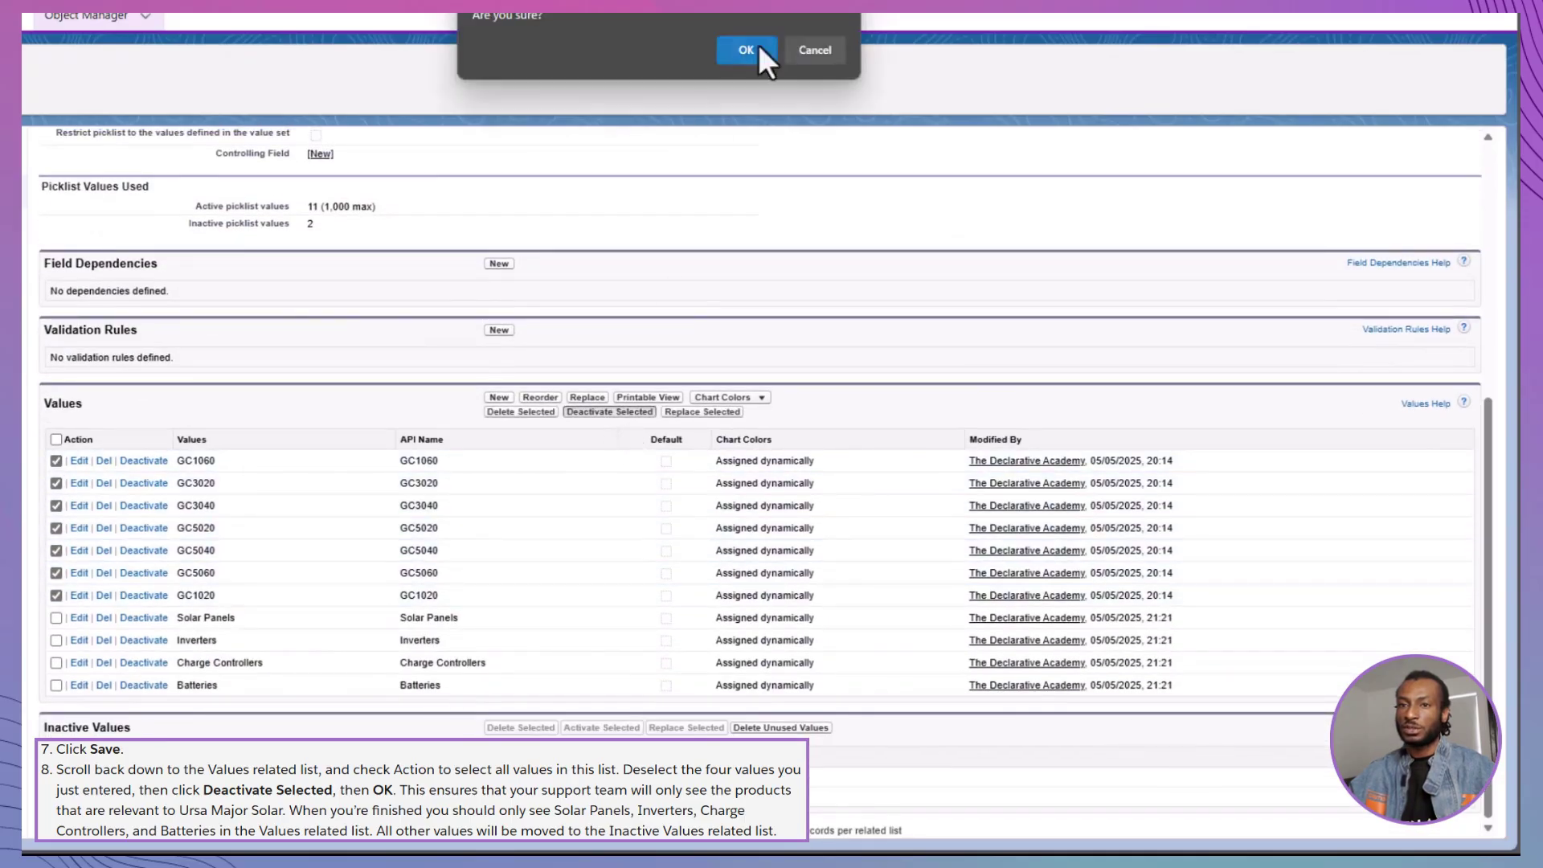
left_click(746, 50)
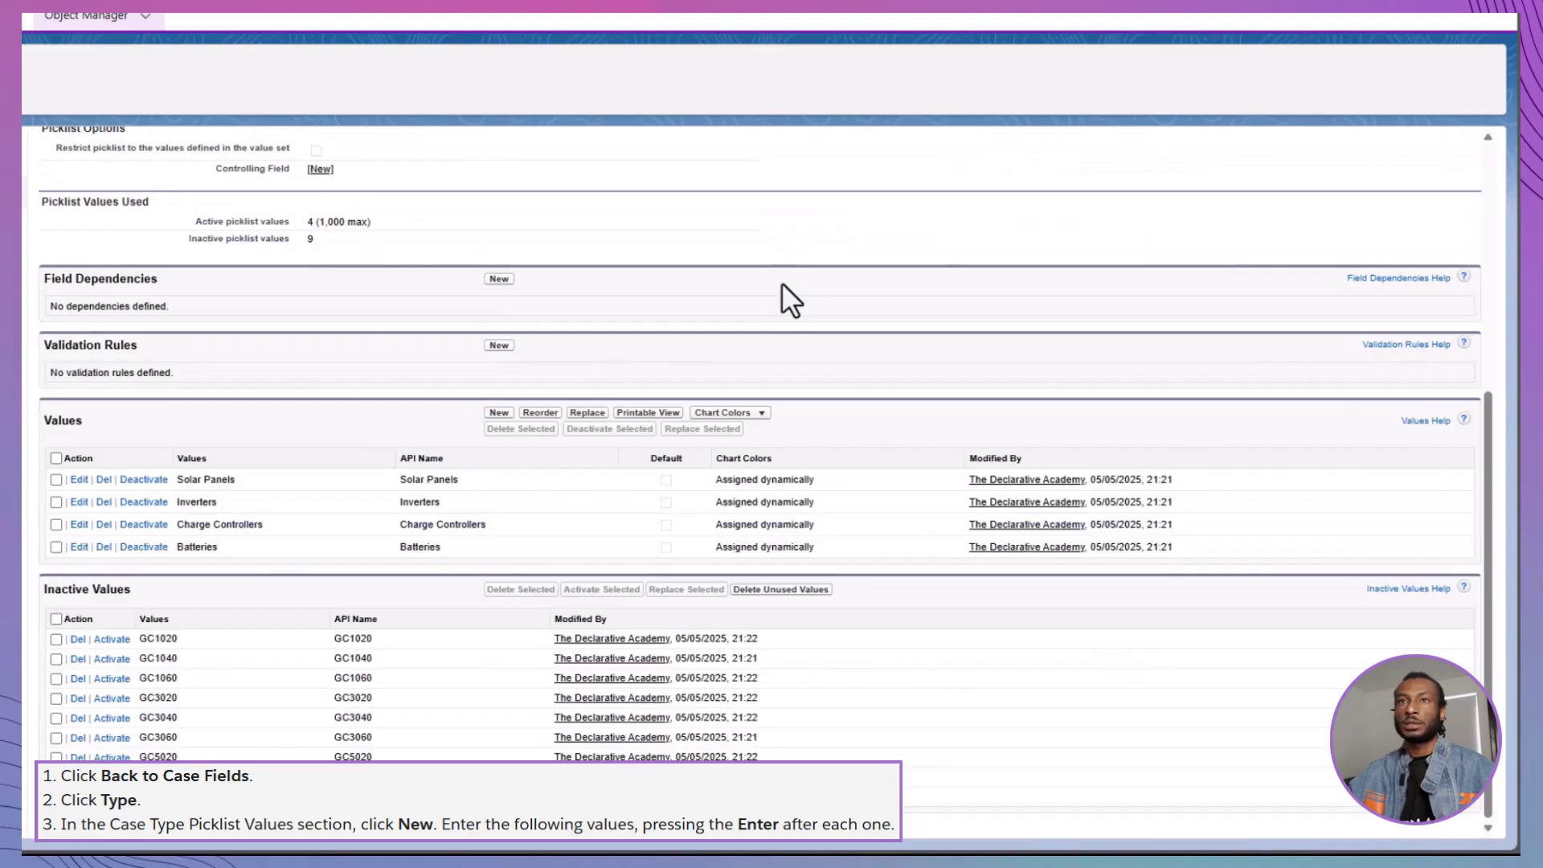
scroll(781, 282, "up", 5)
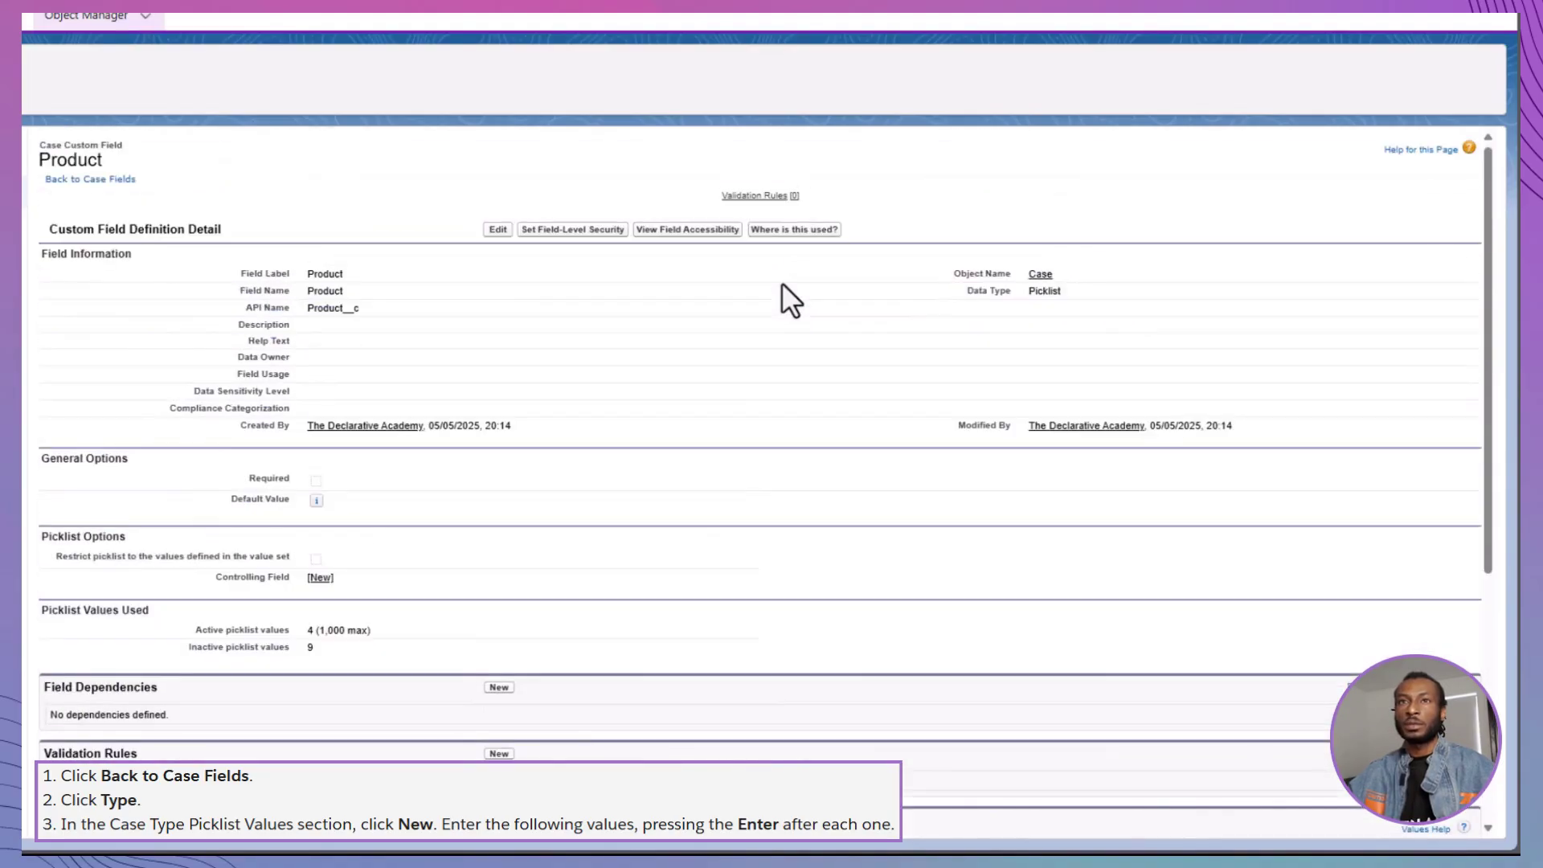
Paste Product, Shipping, Warranty, Problem, Feature Request and Question into the Case Type picklist and save
left_click(90, 178)
left_click(55, 713)
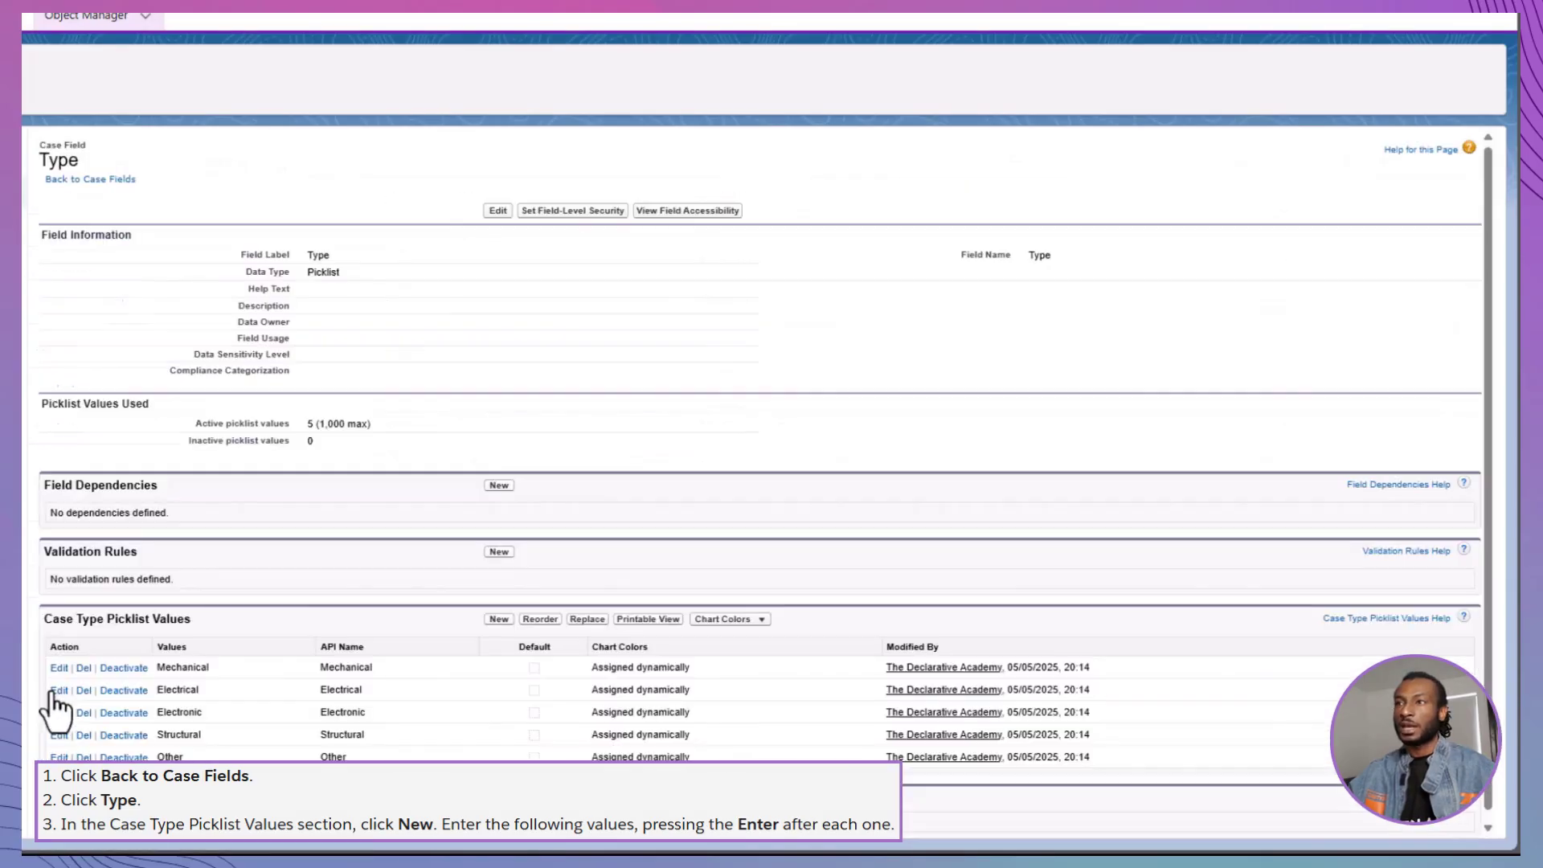
left_click(496, 619)
left_click(426, 317)
type("Product Shipping Warranty Problem Feature Request Question")
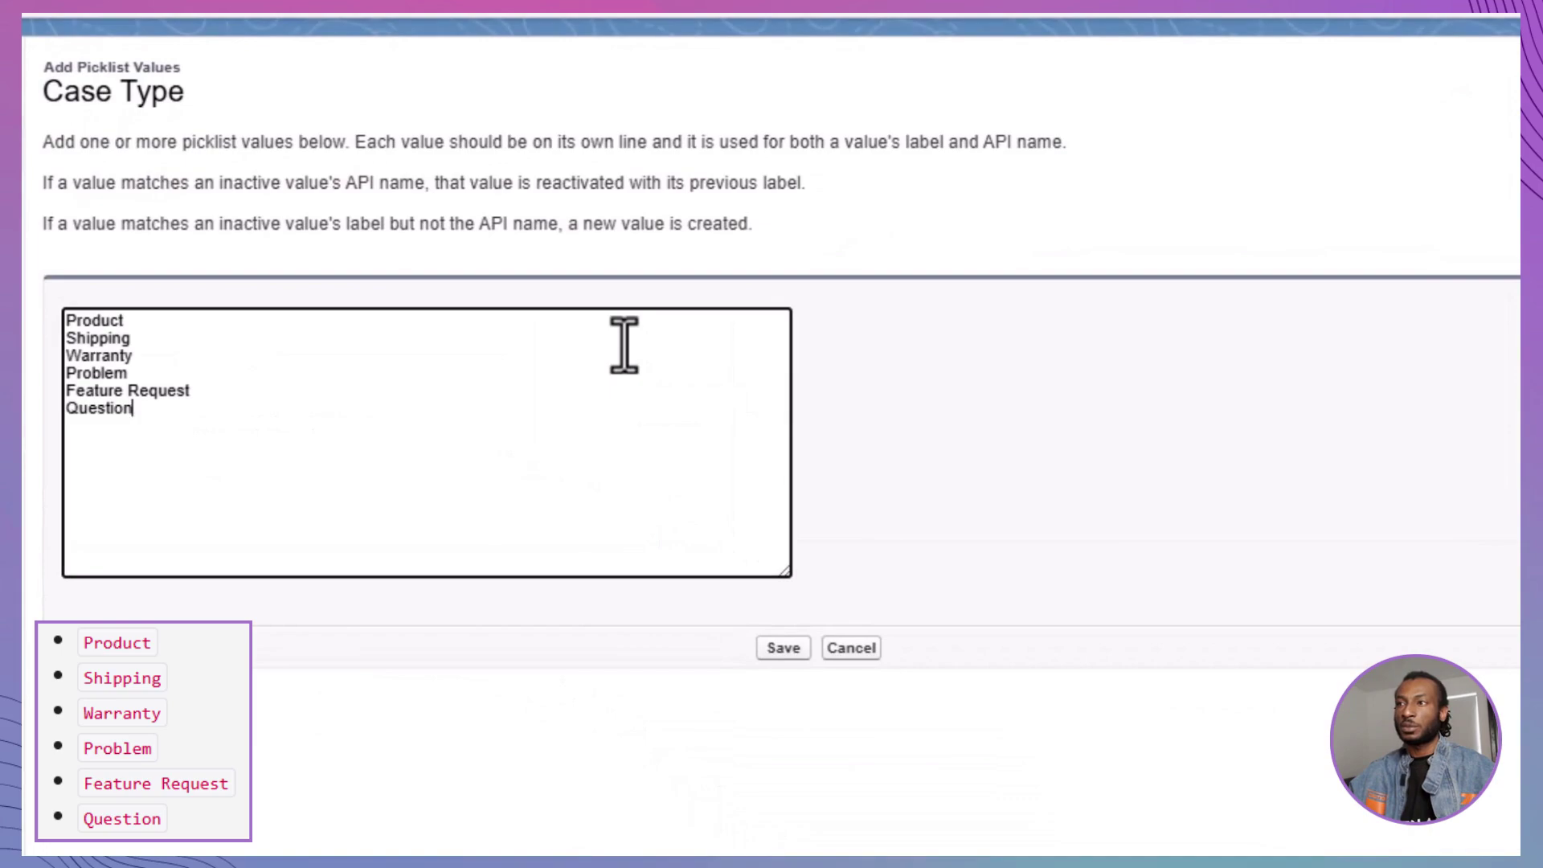
left_click(799, 648)
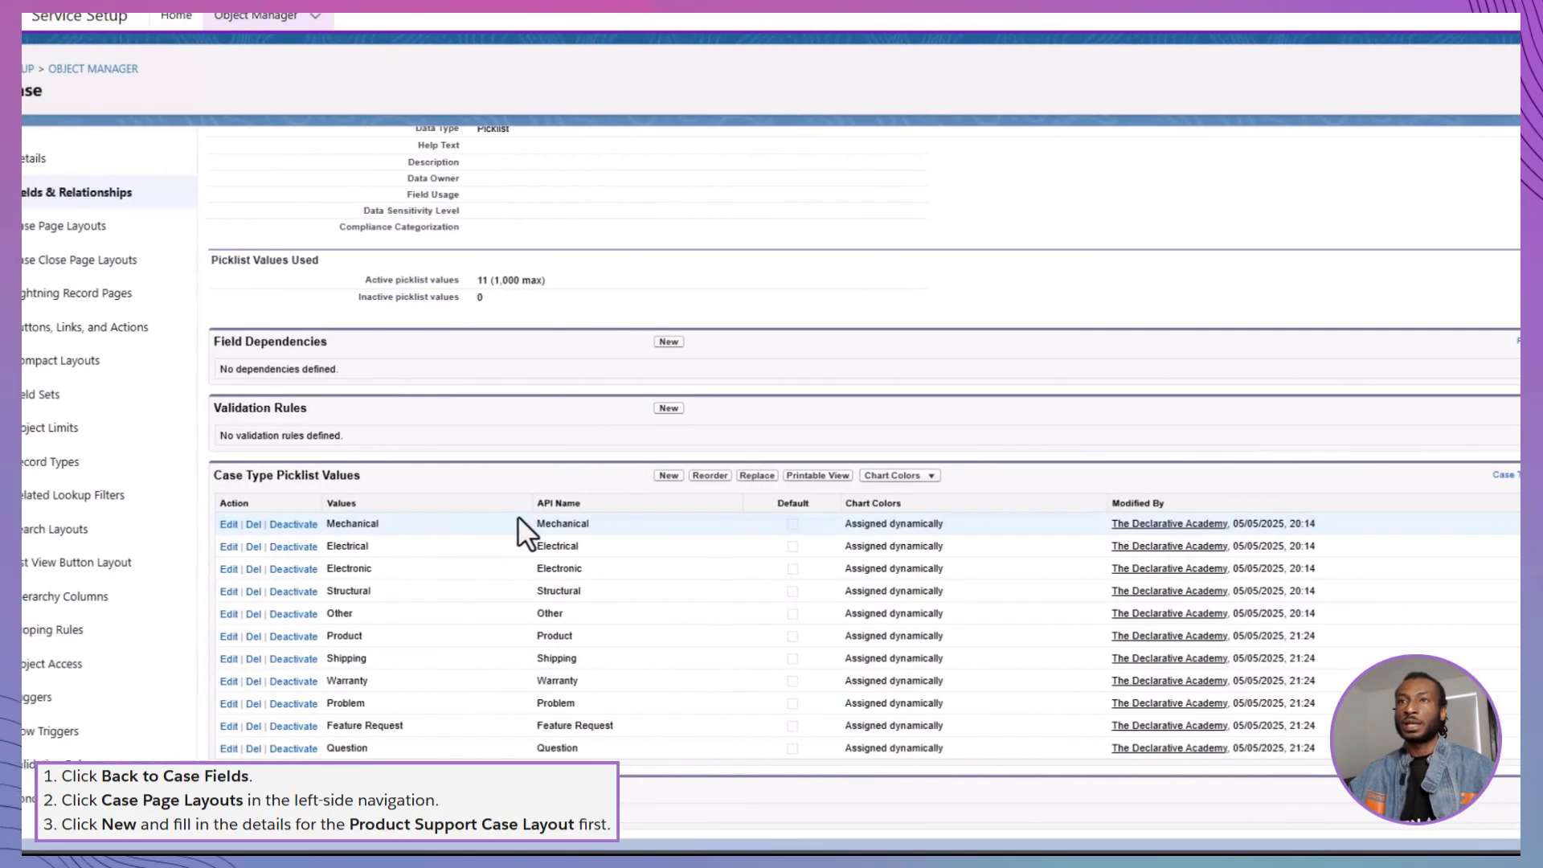
scroll(572, 523, "up", 2)
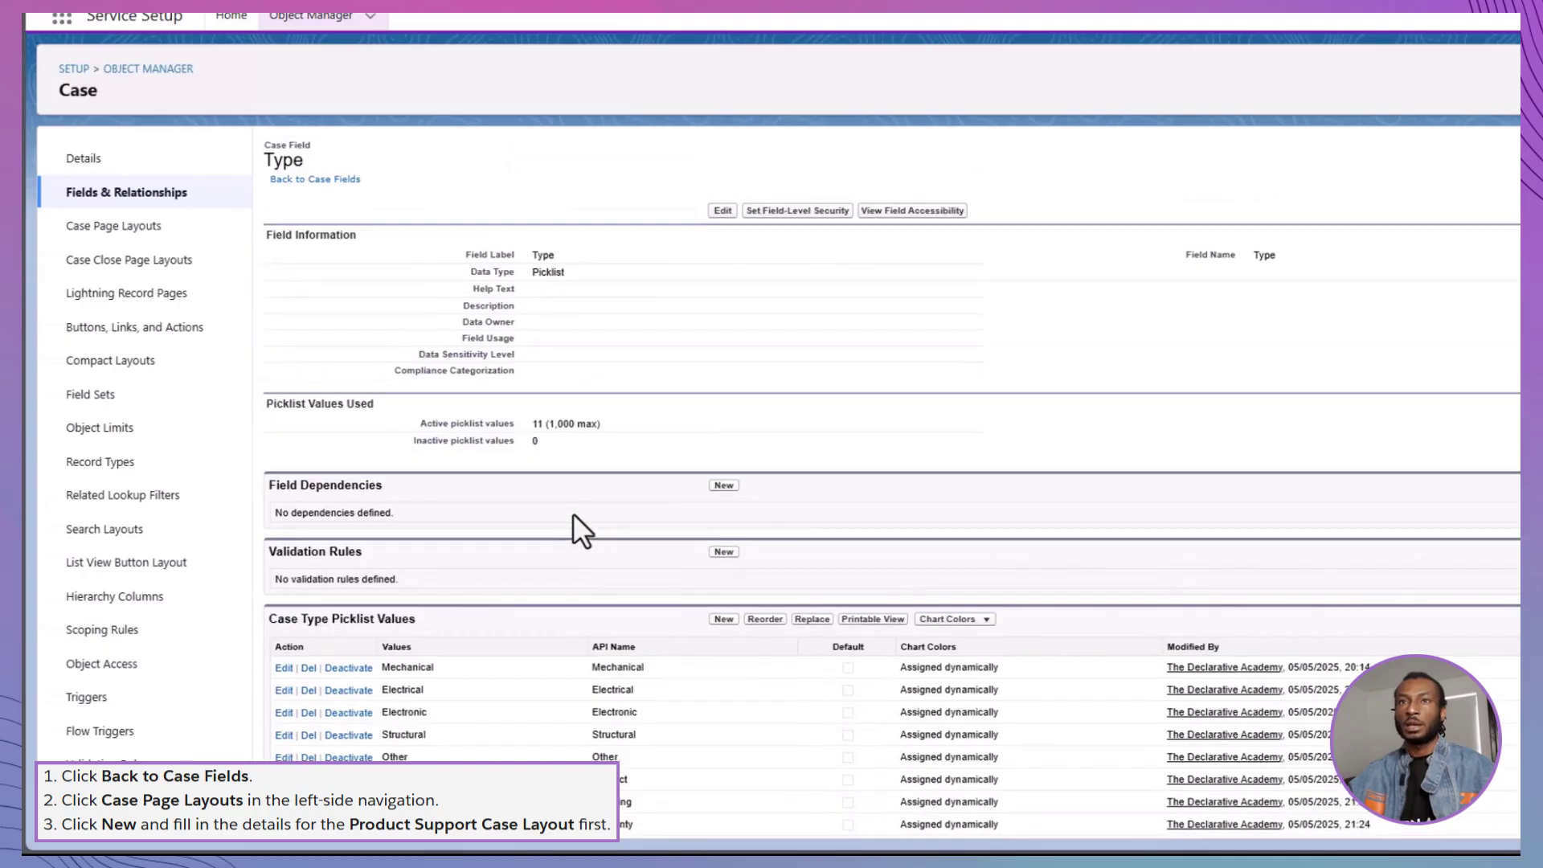
Start a new case page layout 'Product Support Case Layout' marked feed-based
left_click(111, 225)
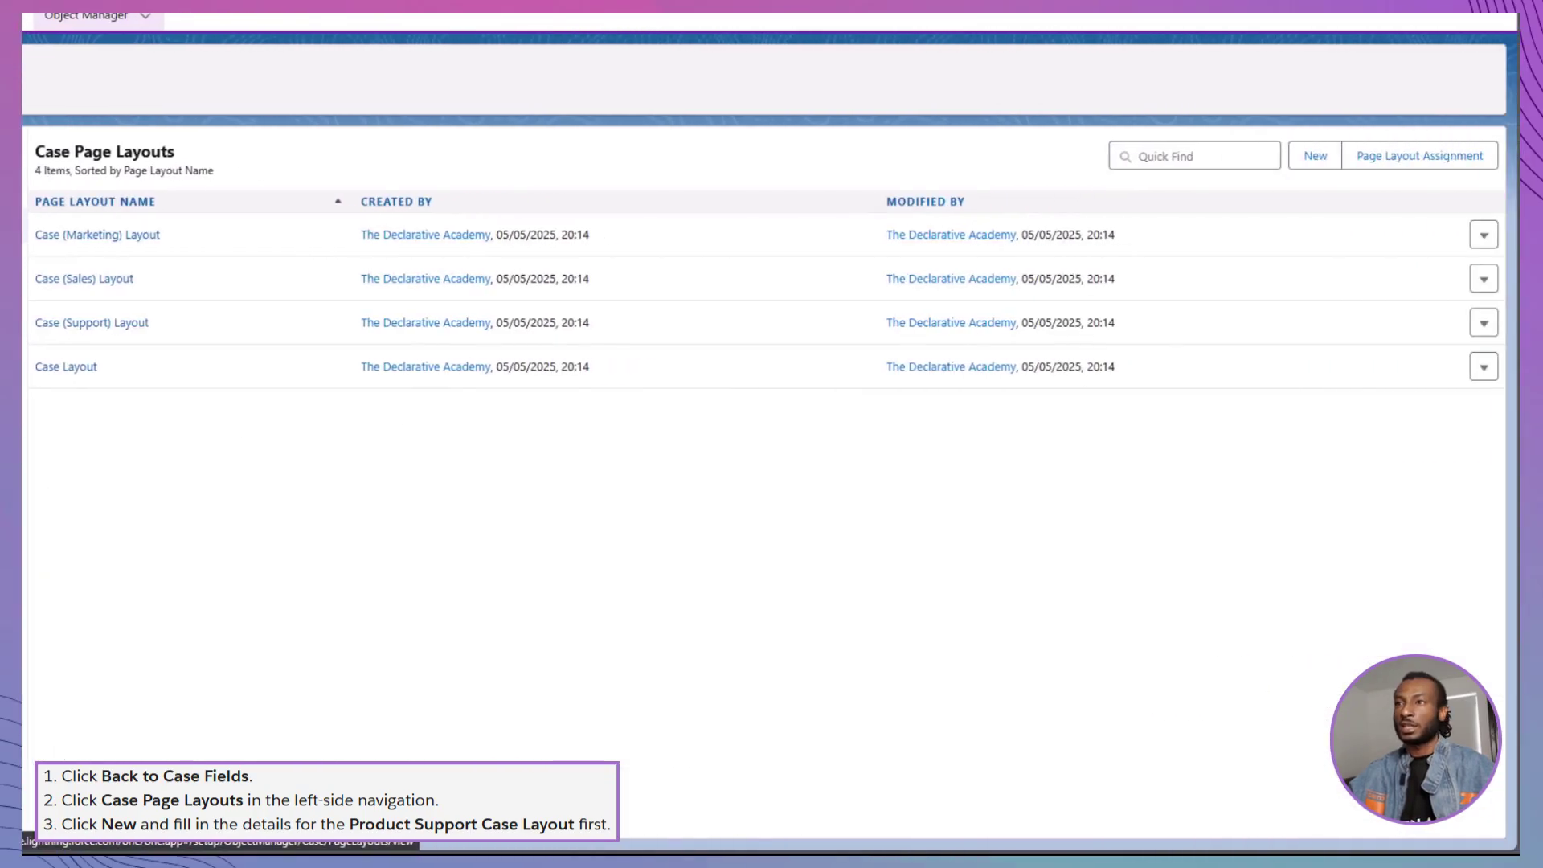
left_click(1316, 156)
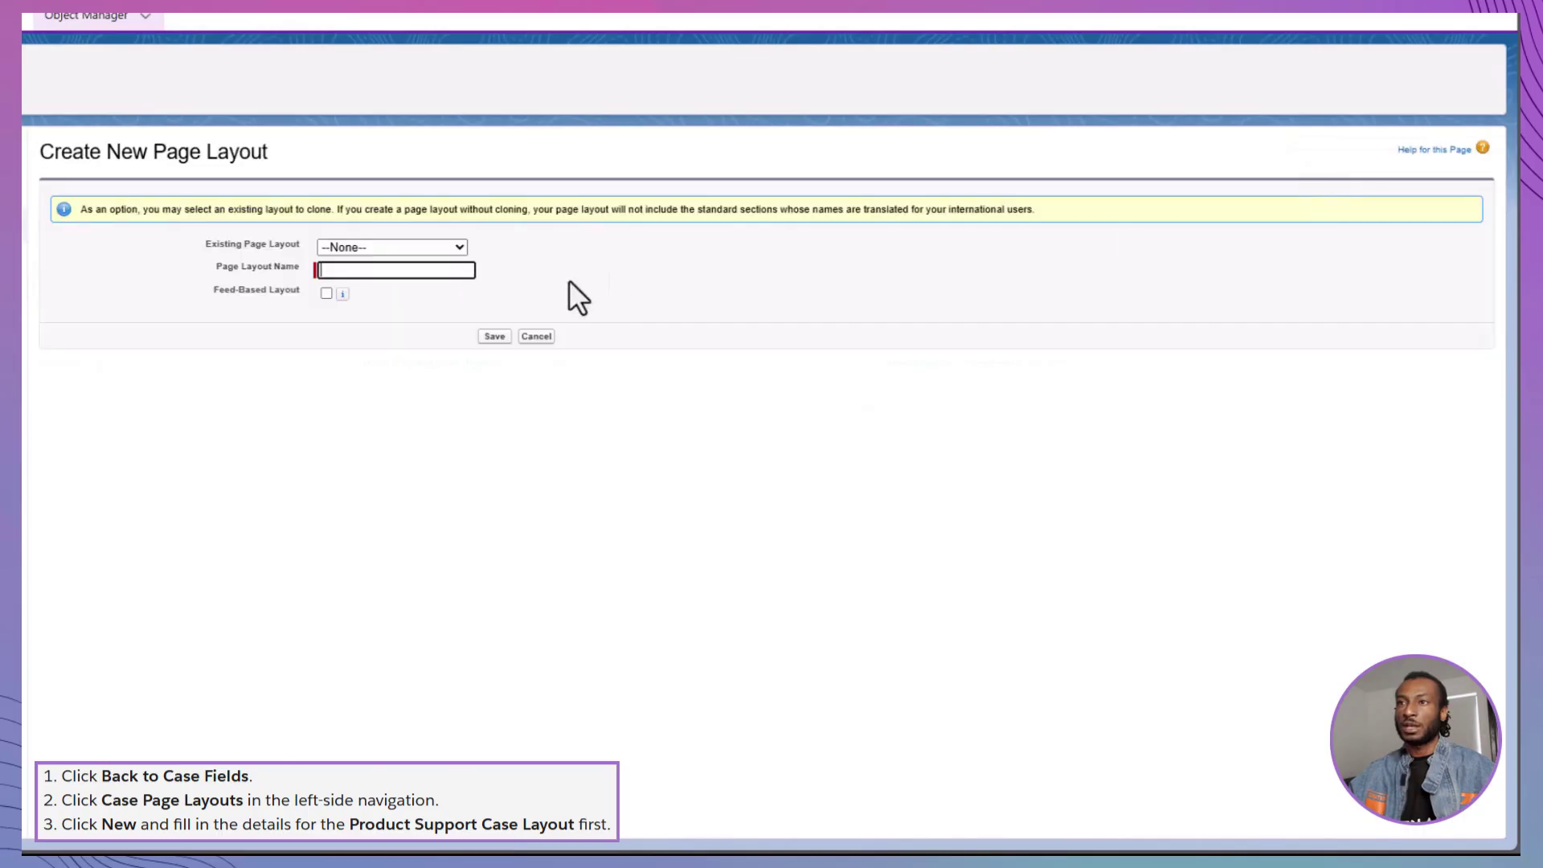
type("Product S")
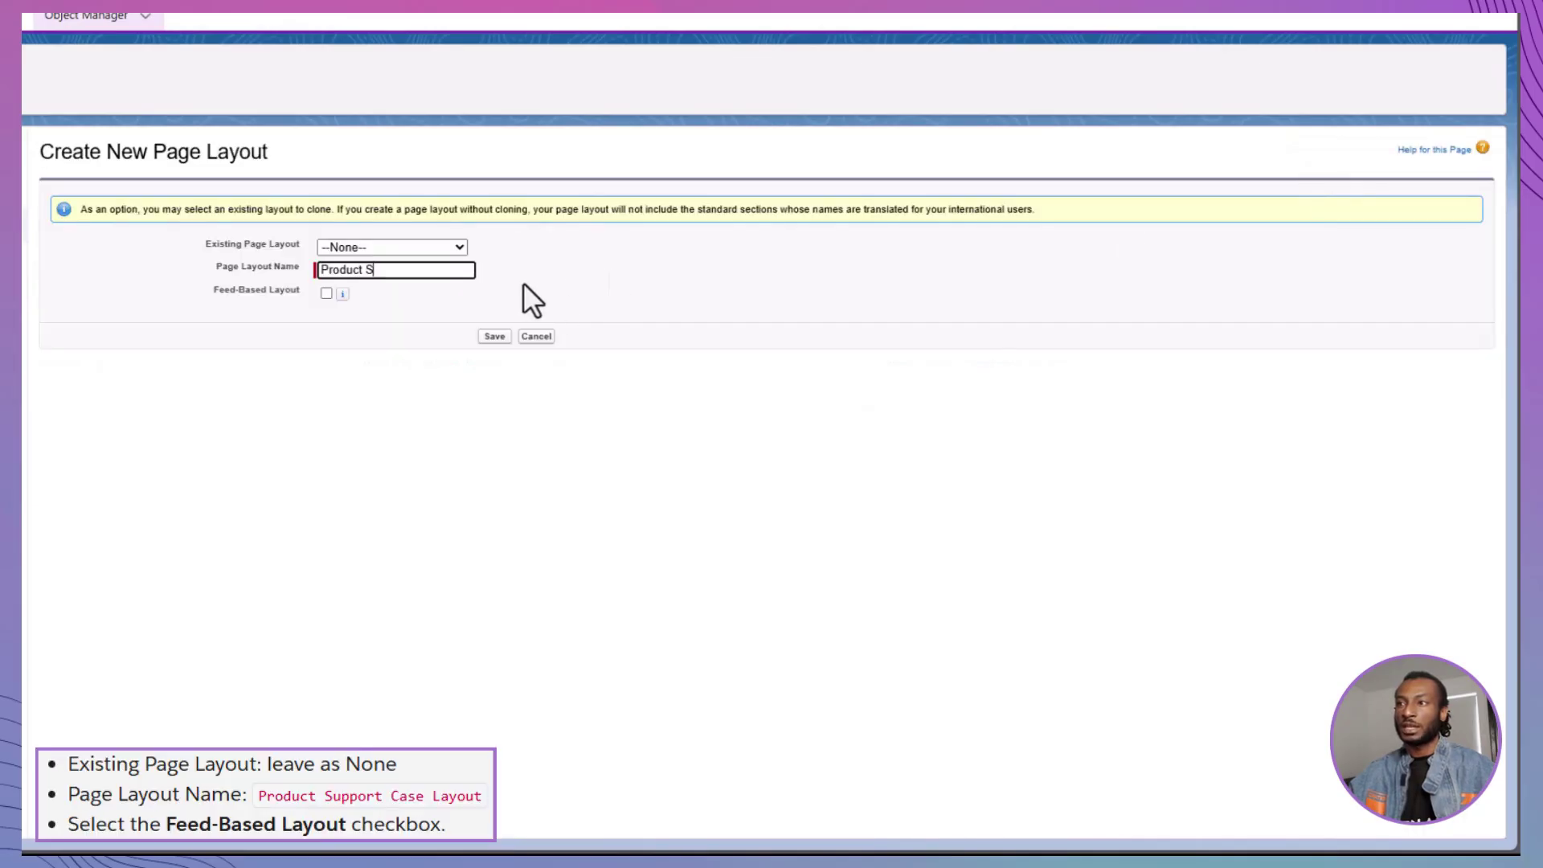
type("upport Case Layout")
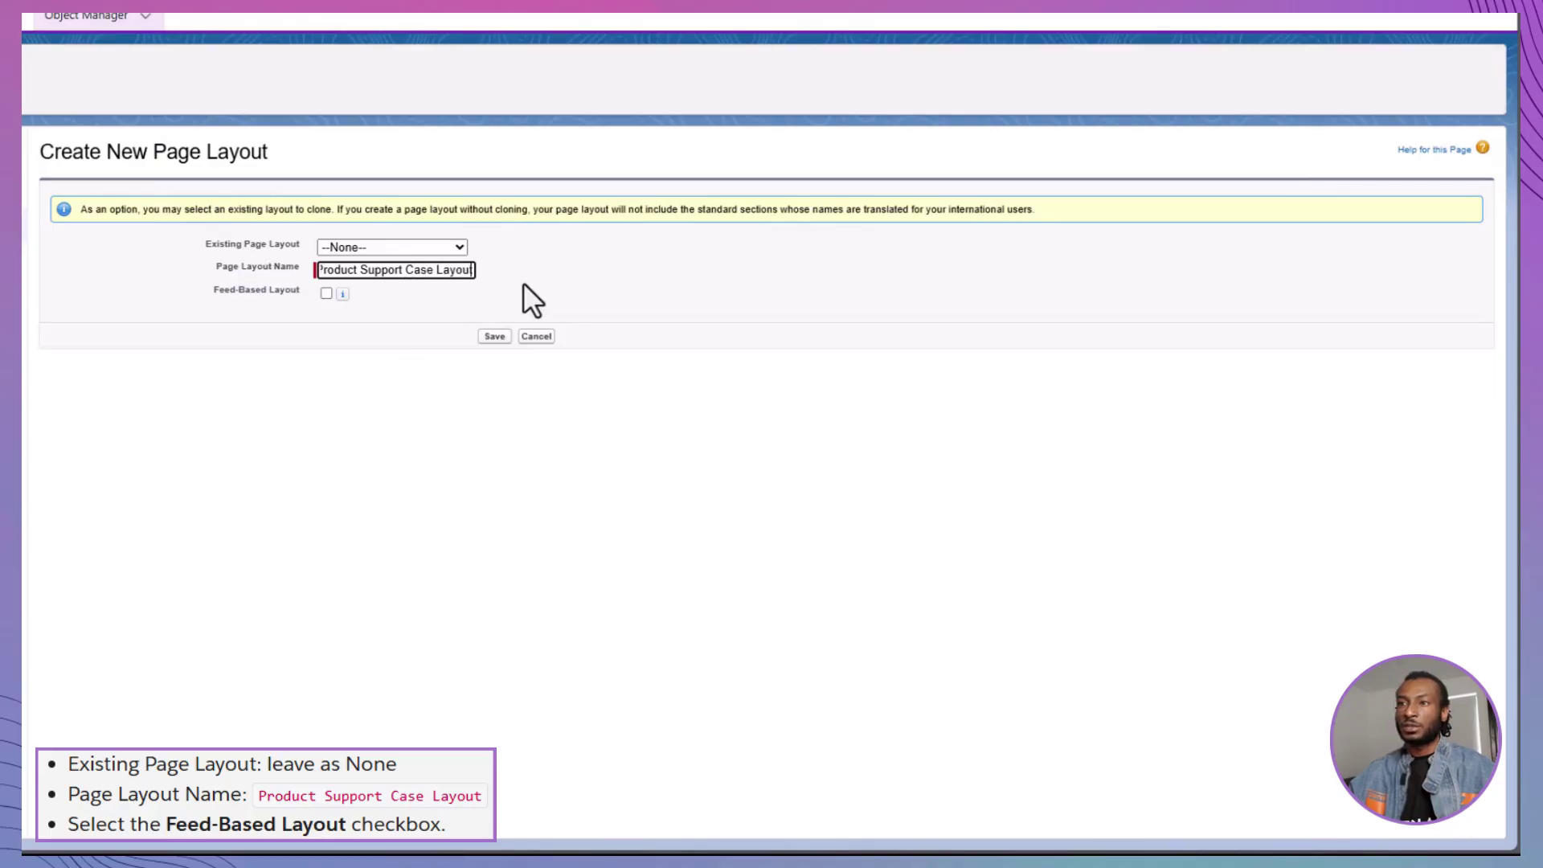
left_click(326, 294)
Save the new Product Support Case Layout and place Case Reason, Product and Type in Case Detail
left_click(494, 336)
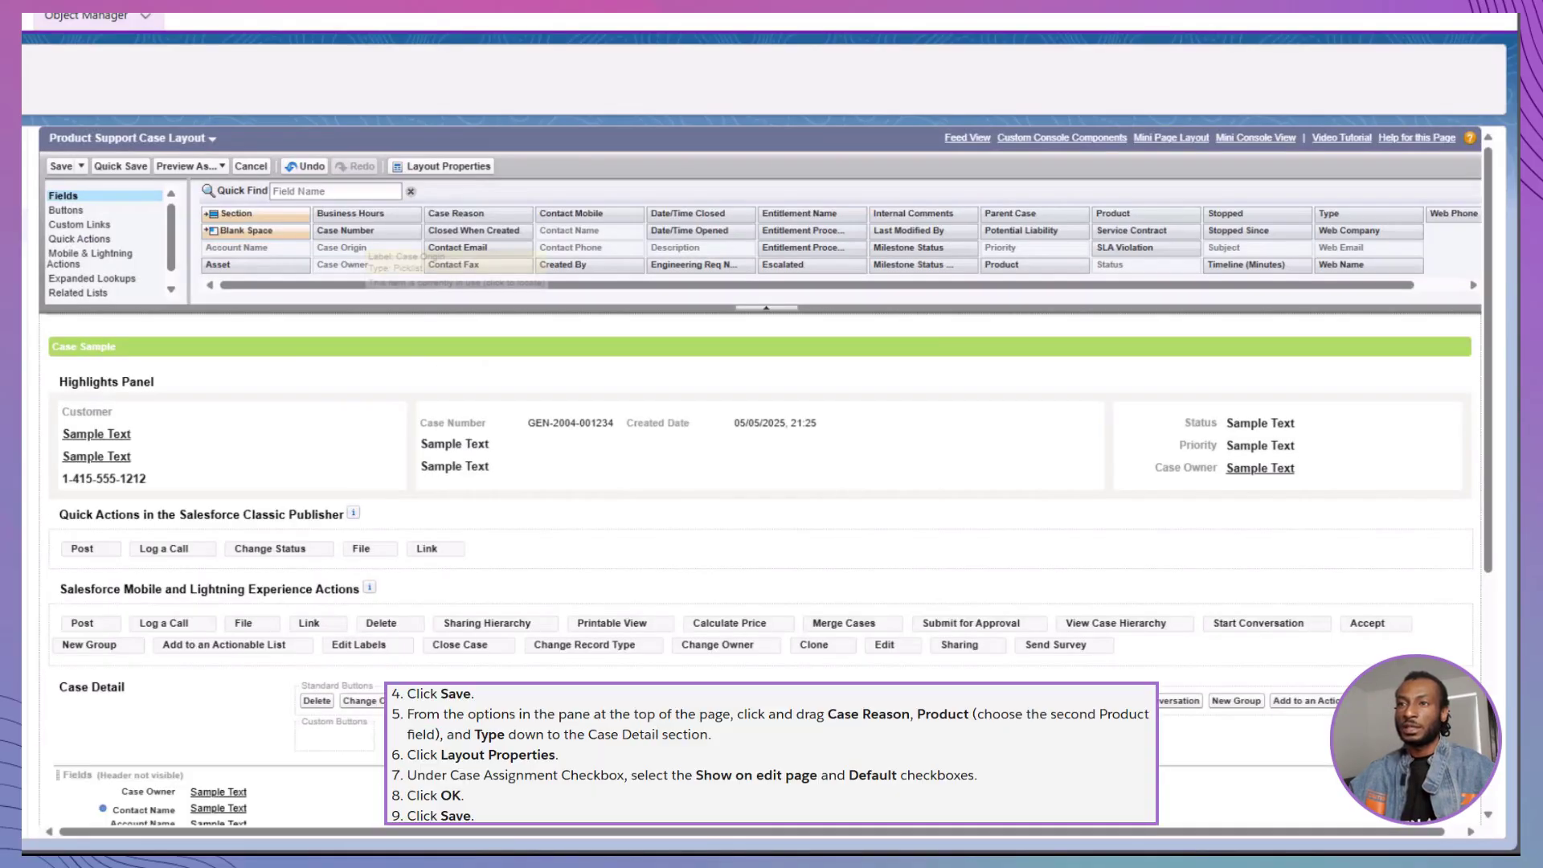
left_click(471, 213)
left_click(1114, 213, "ctrl")
left_click(1329, 214, "ctrl")
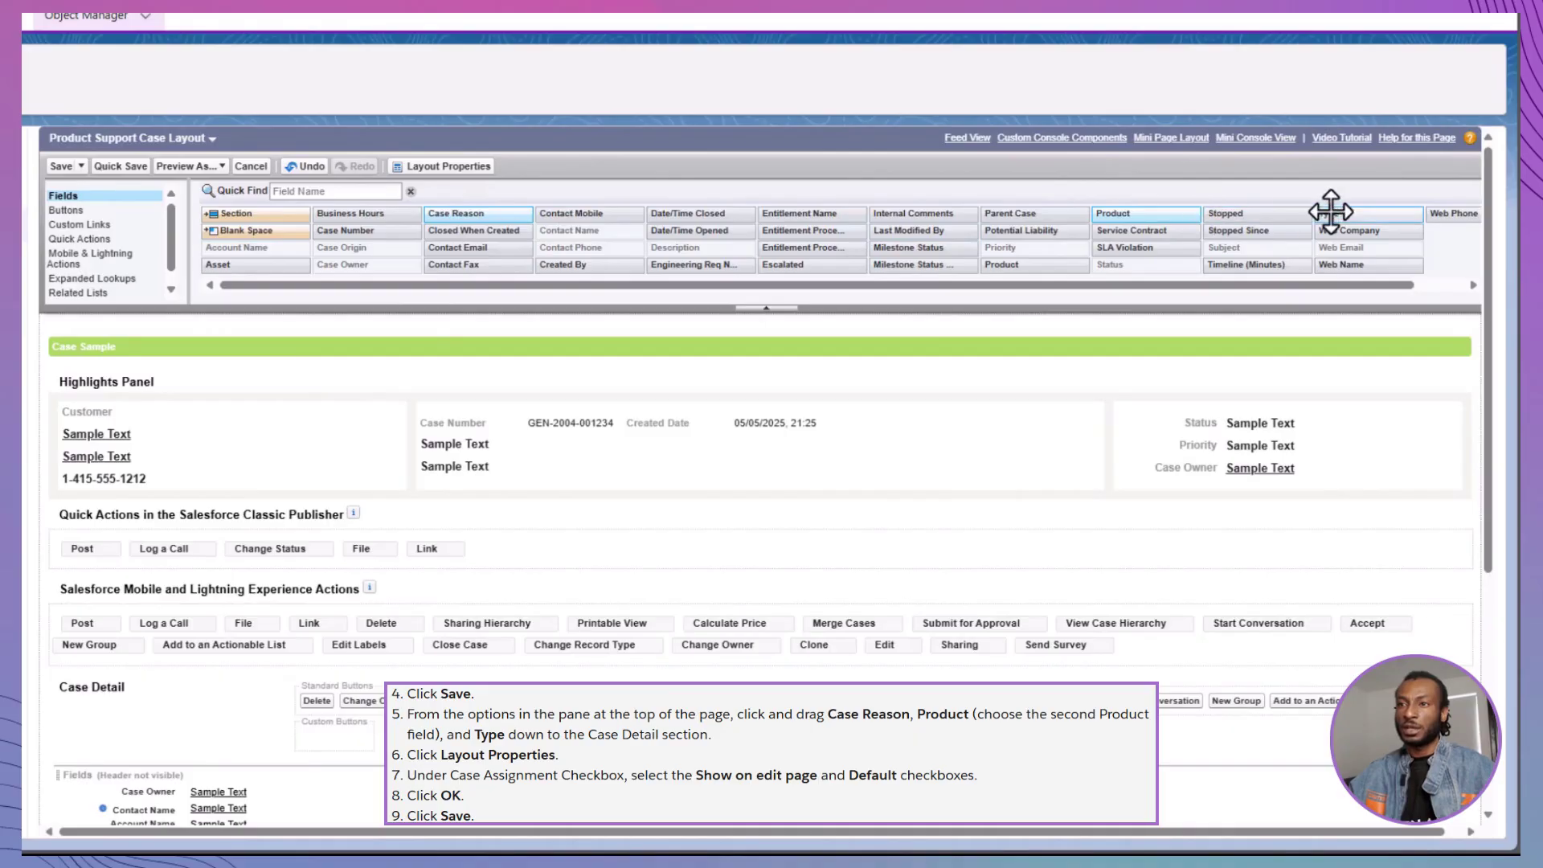
left_click_drag(1329, 214, 194, 778)
scroll(255, 760, "down", 3)
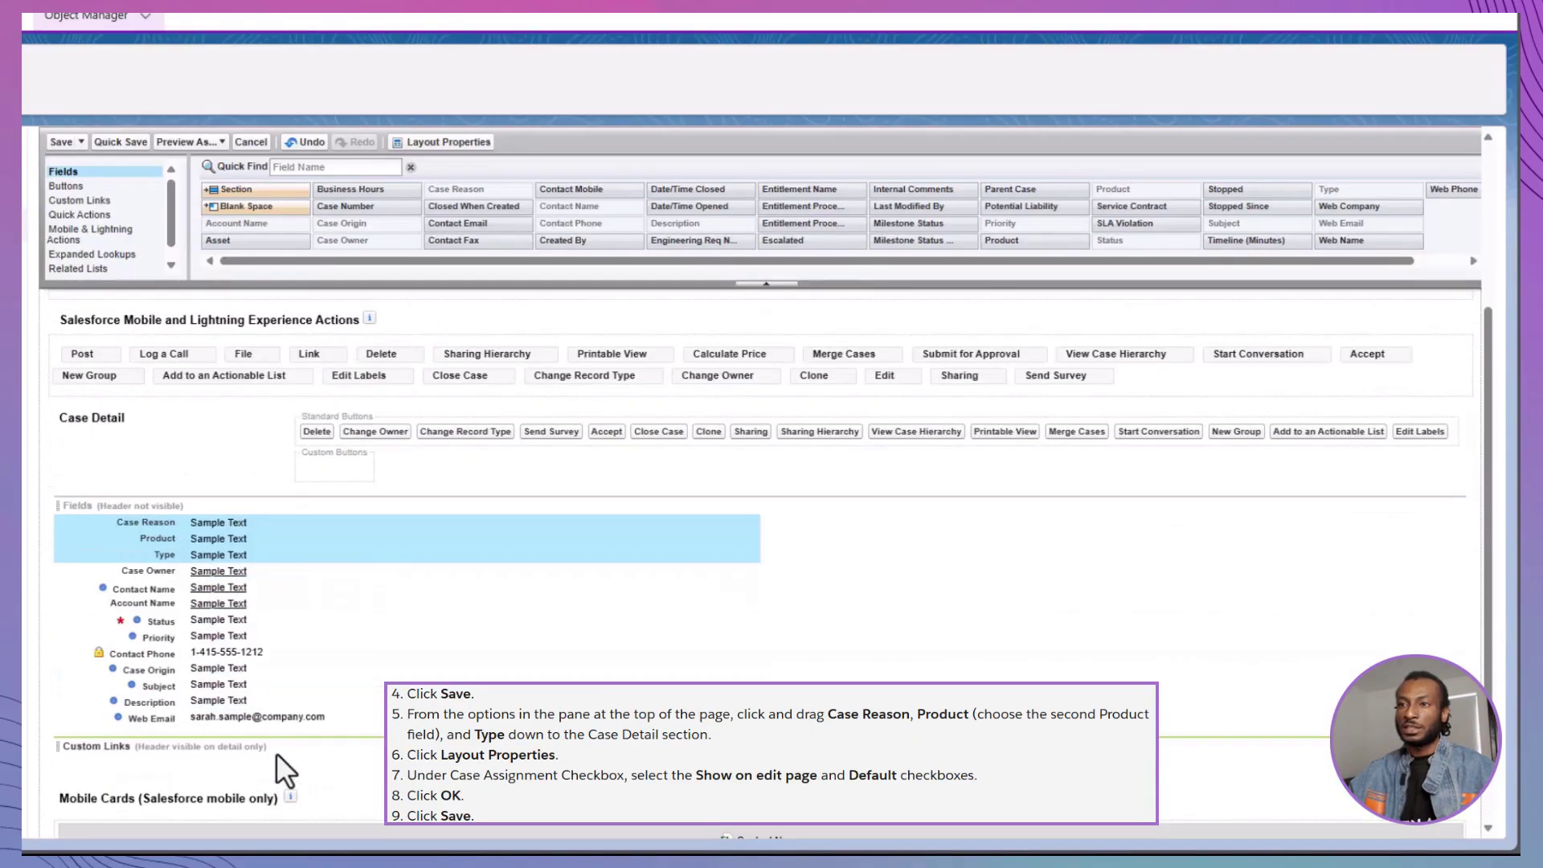
scroll(287, 715, "up", 3)
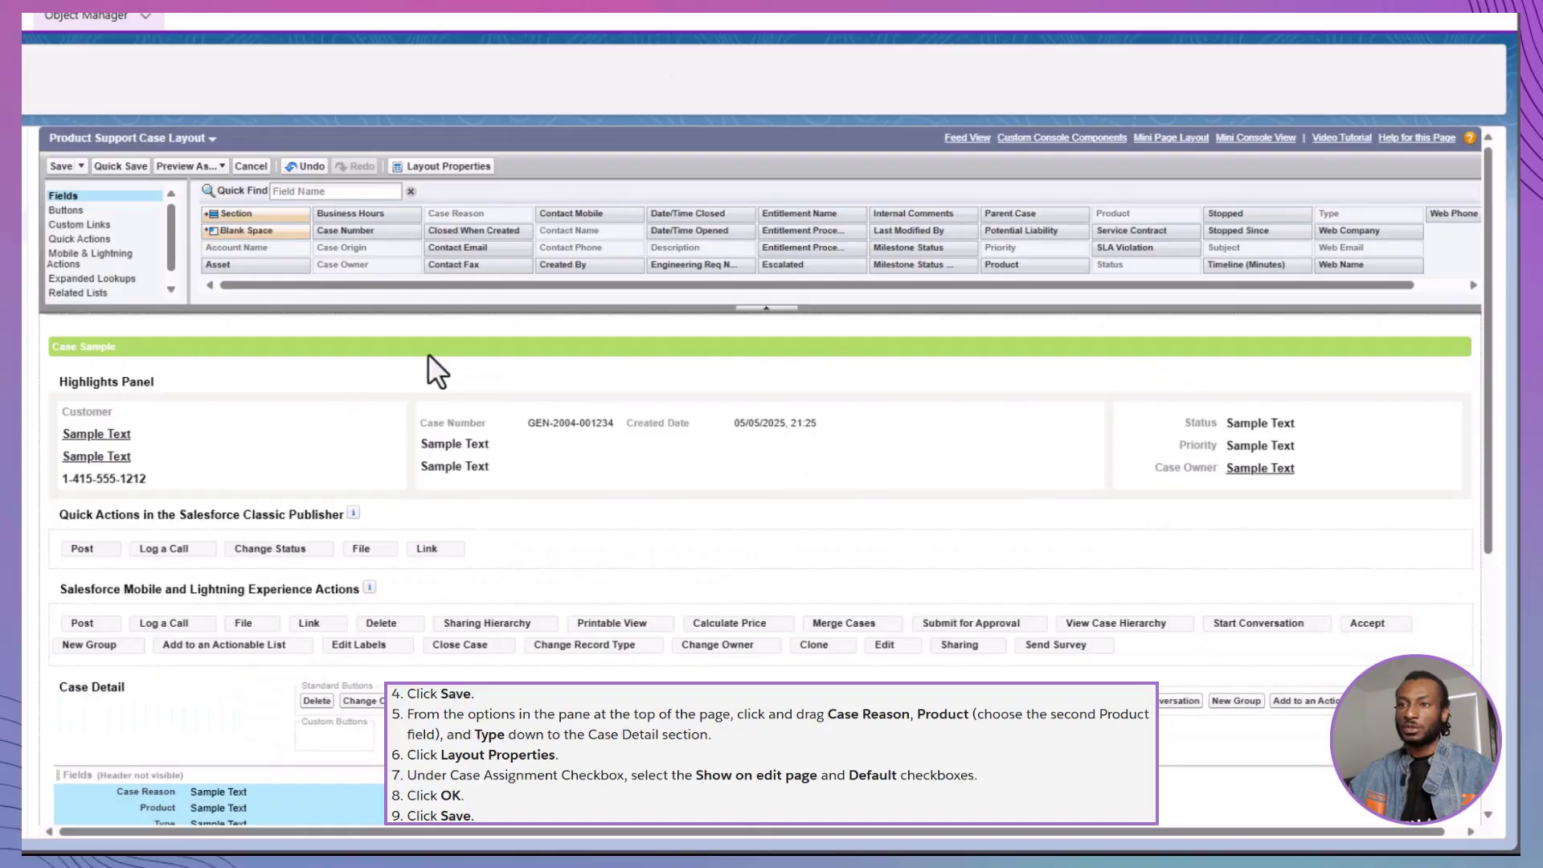
Adjust the Case Assignment checkbox in Layout Properties and save the layout
left_click(427, 166)
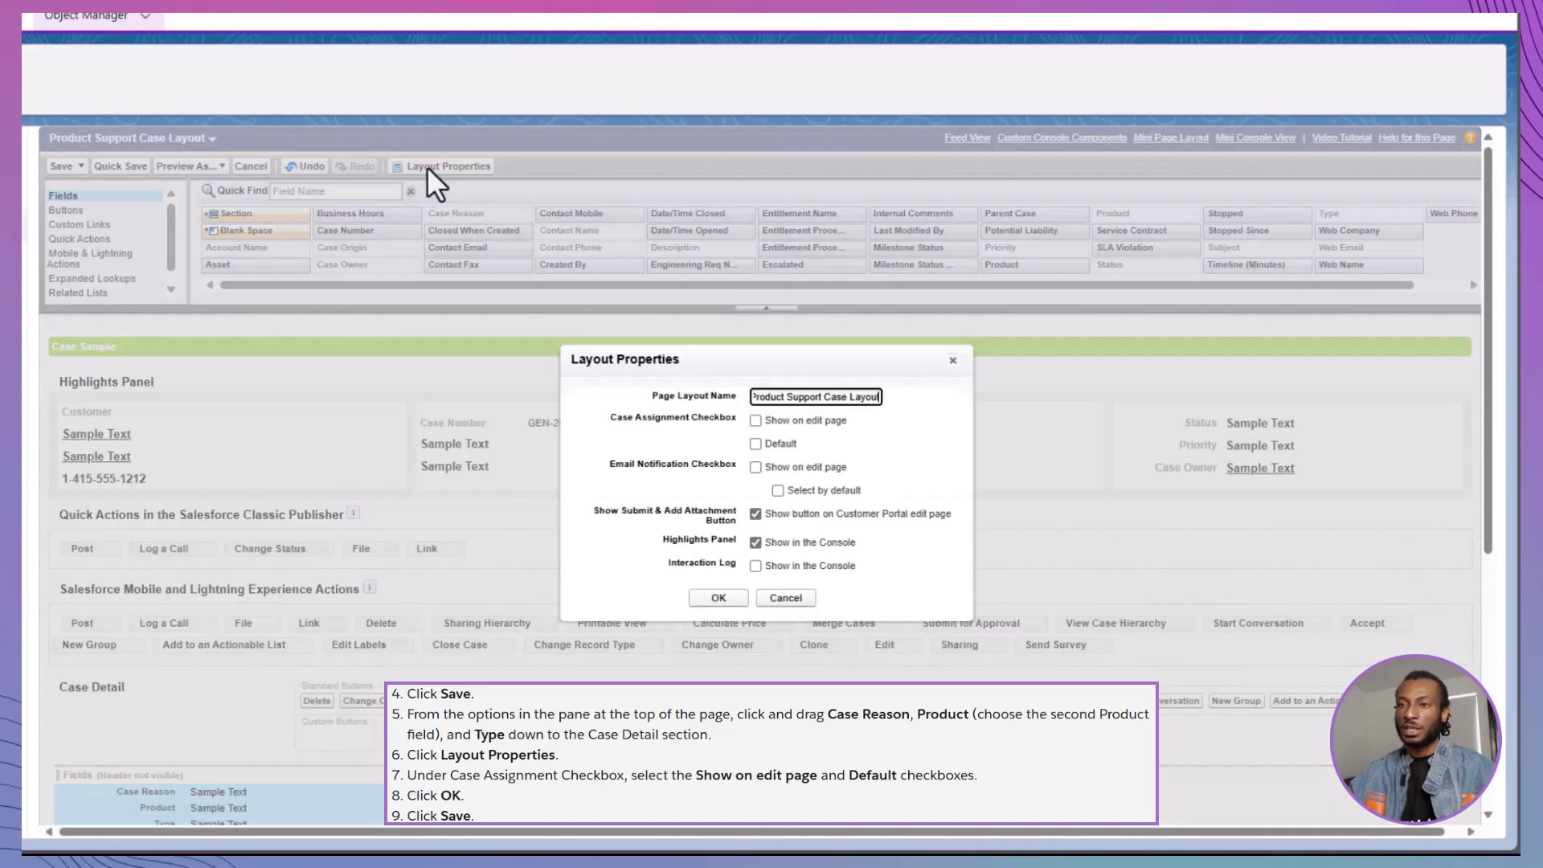
left_click(753, 423)
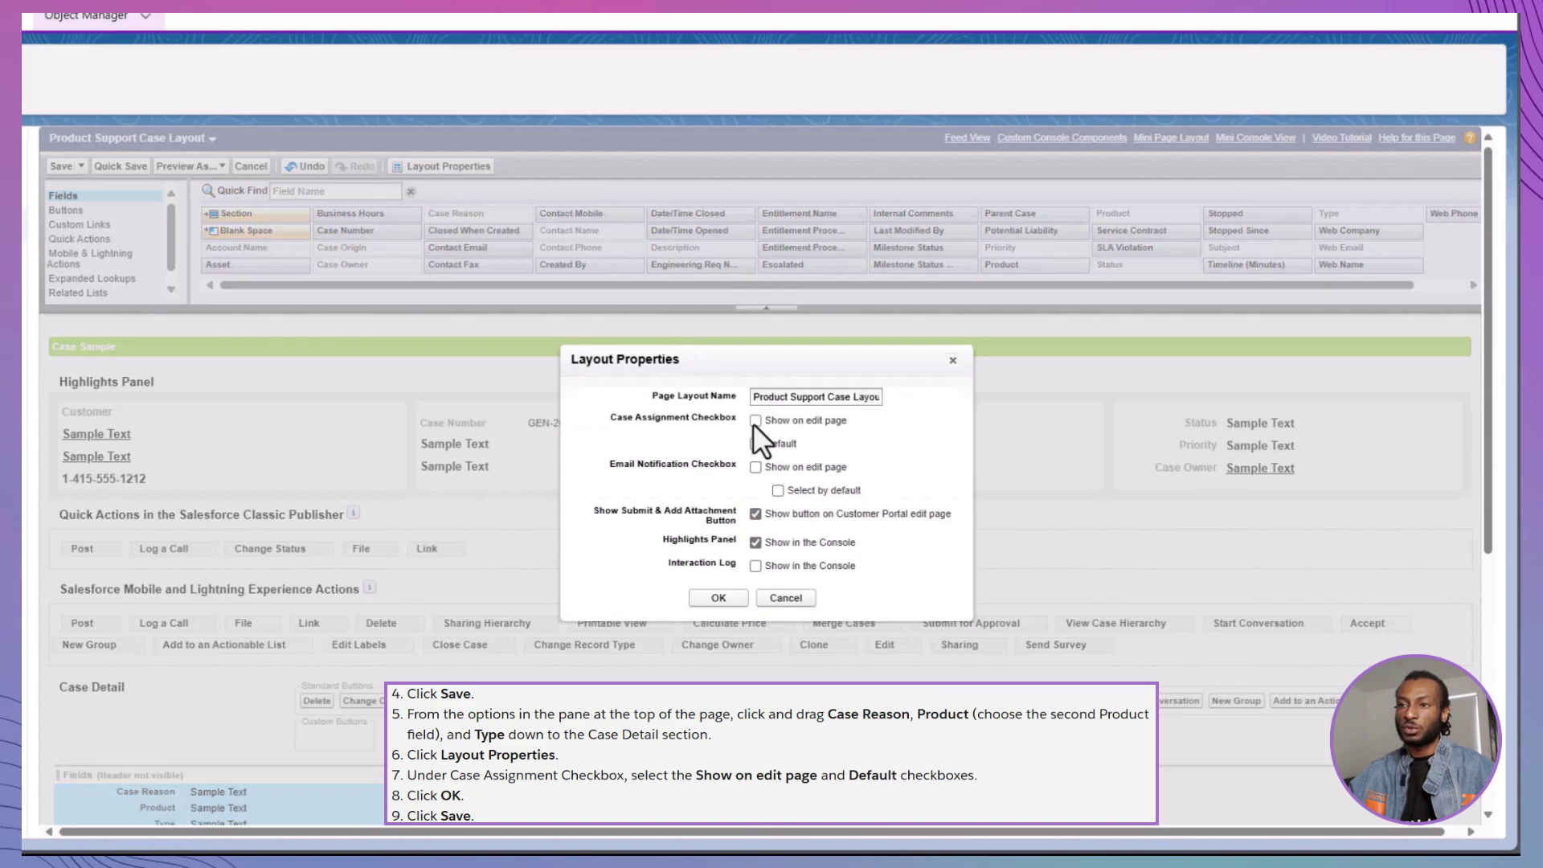
left_click(716, 601)
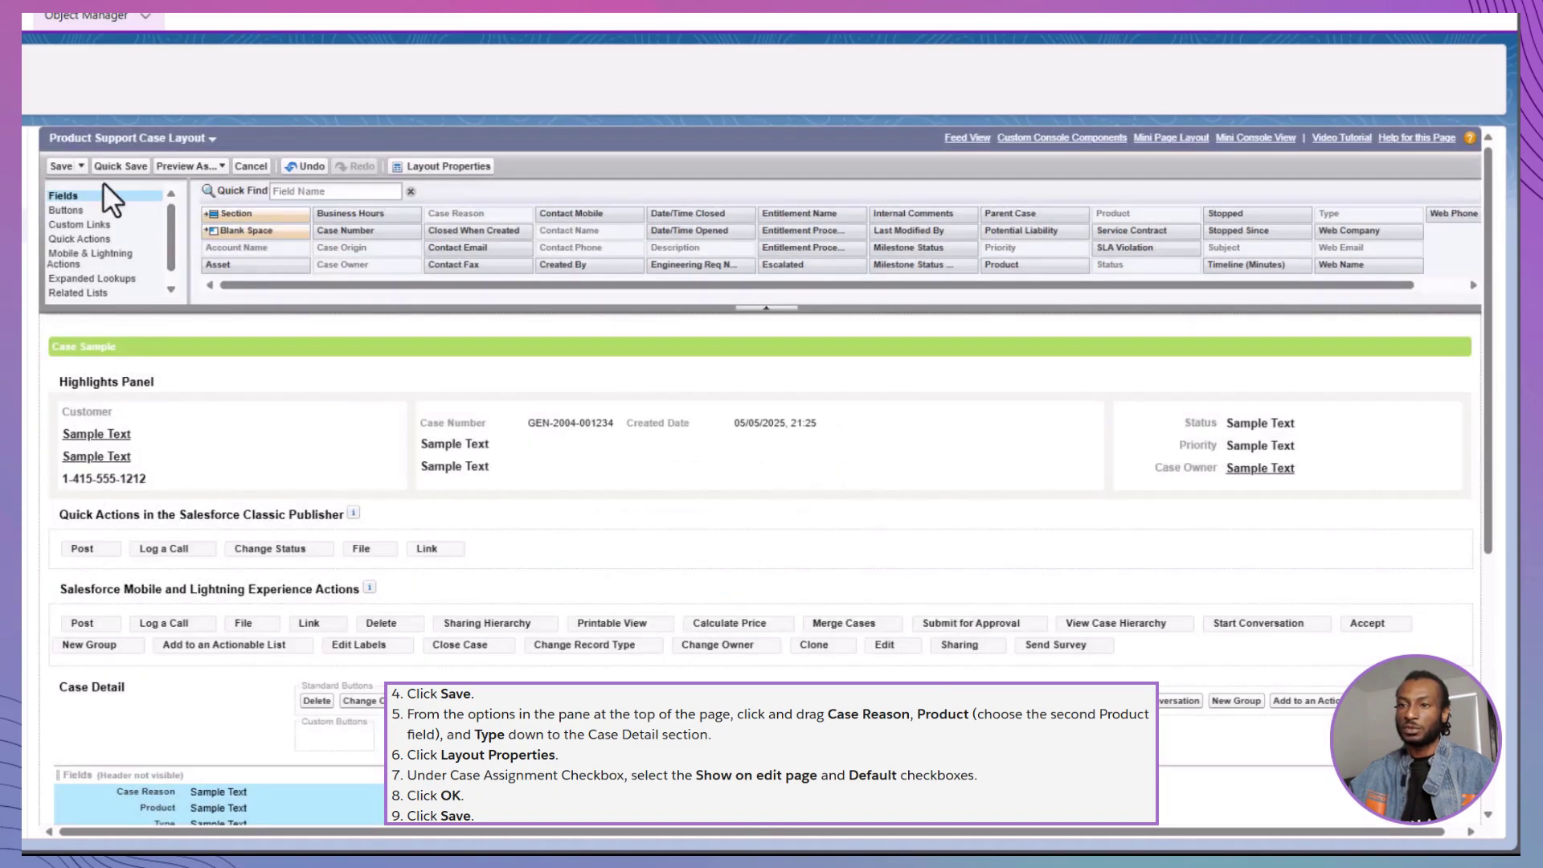
left_click(65, 165)
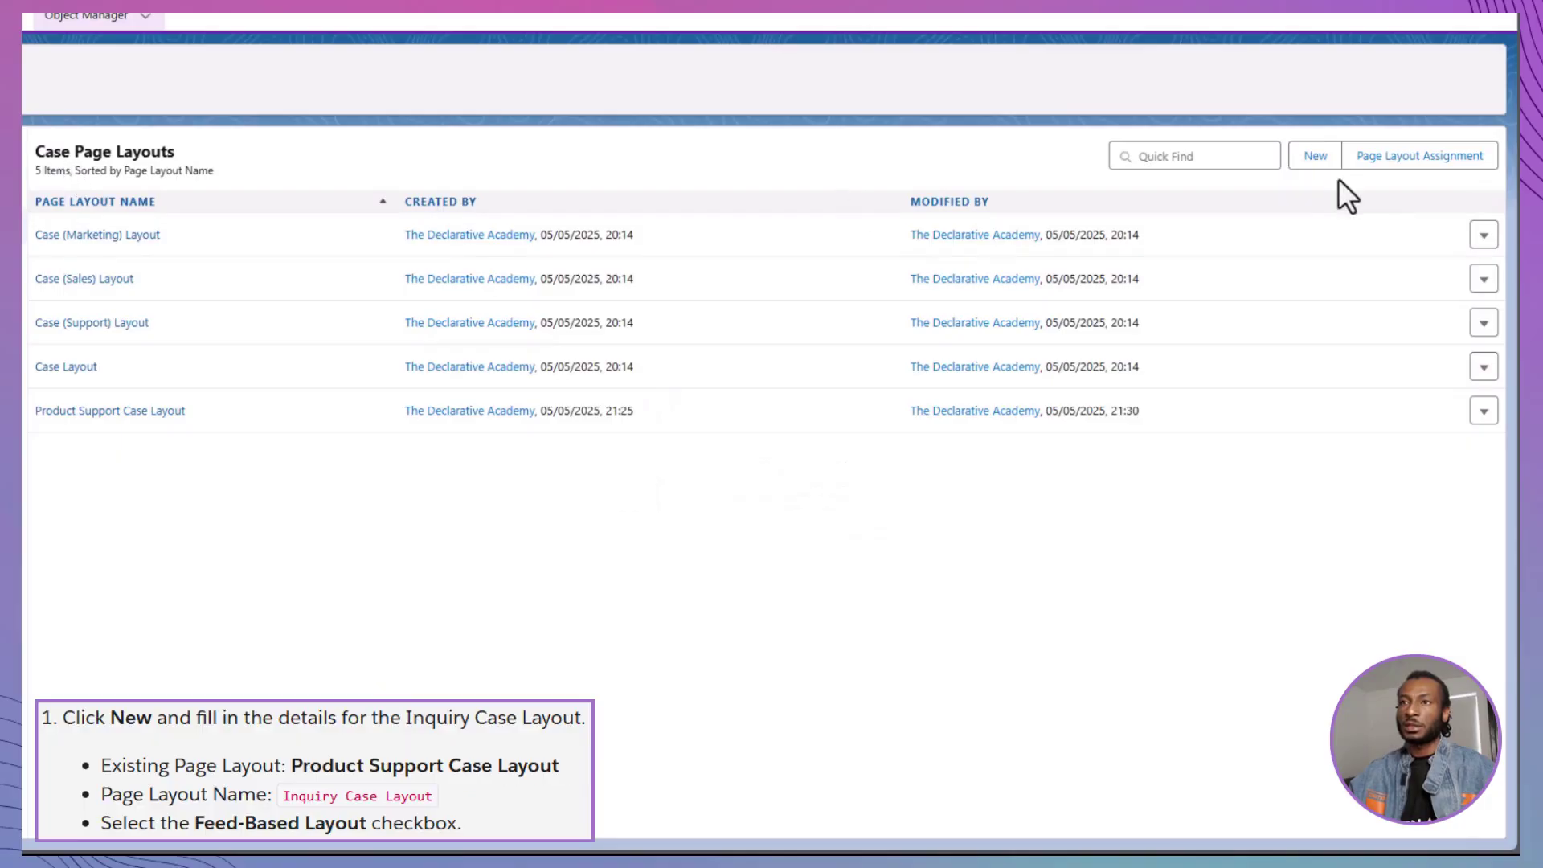
Create a page layout named 'Inquiry Case Layout' and add Case Reason and Type to its Fields
left_click(1316, 157)
left_click(413, 271)
type("Inquiry Case")
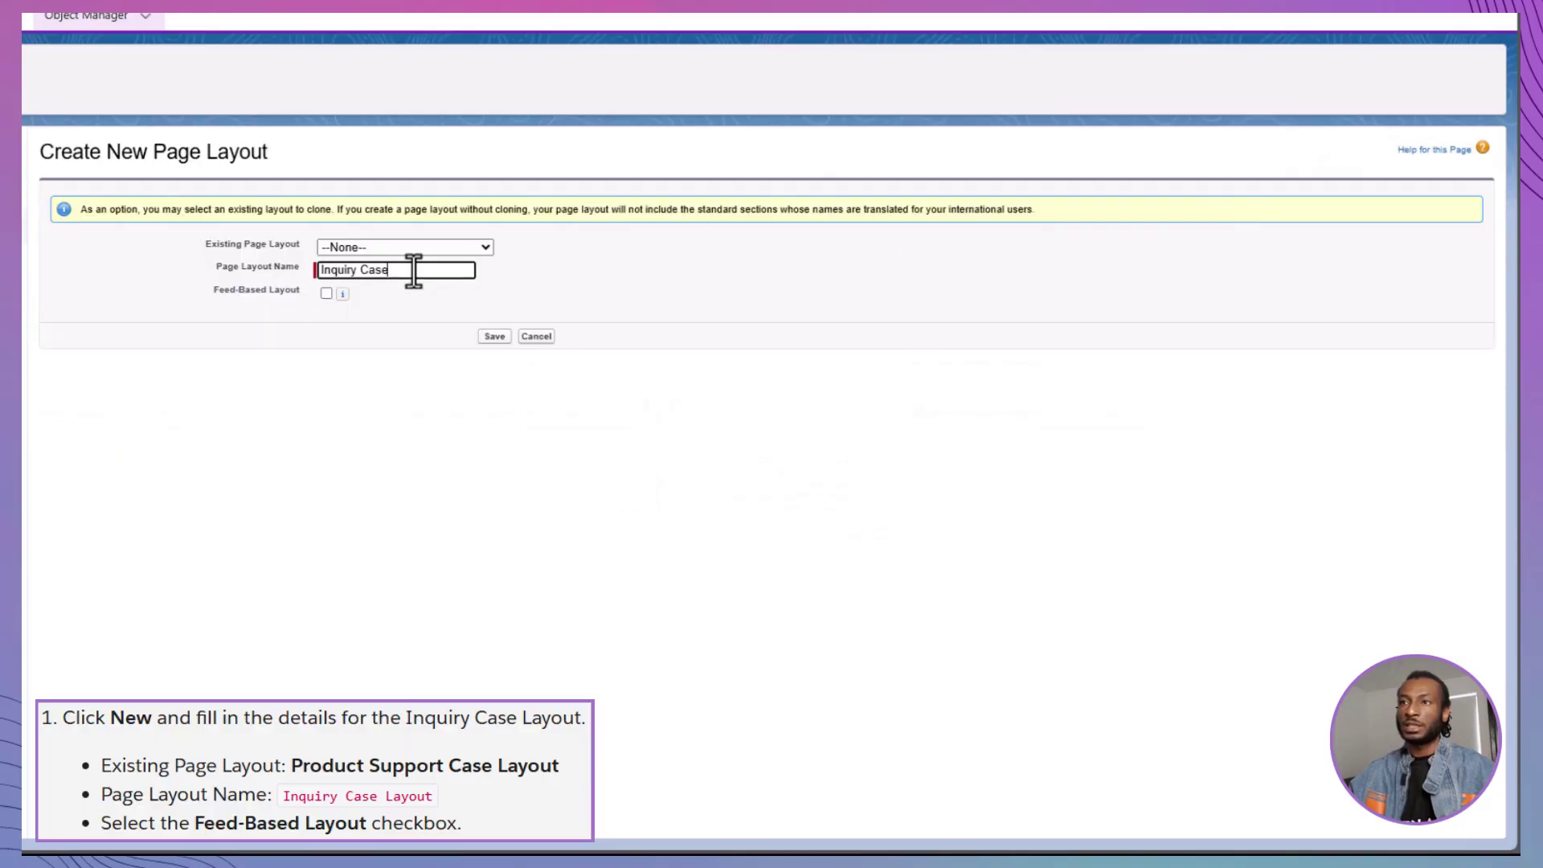
type(" Layout")
left_click(495, 336)
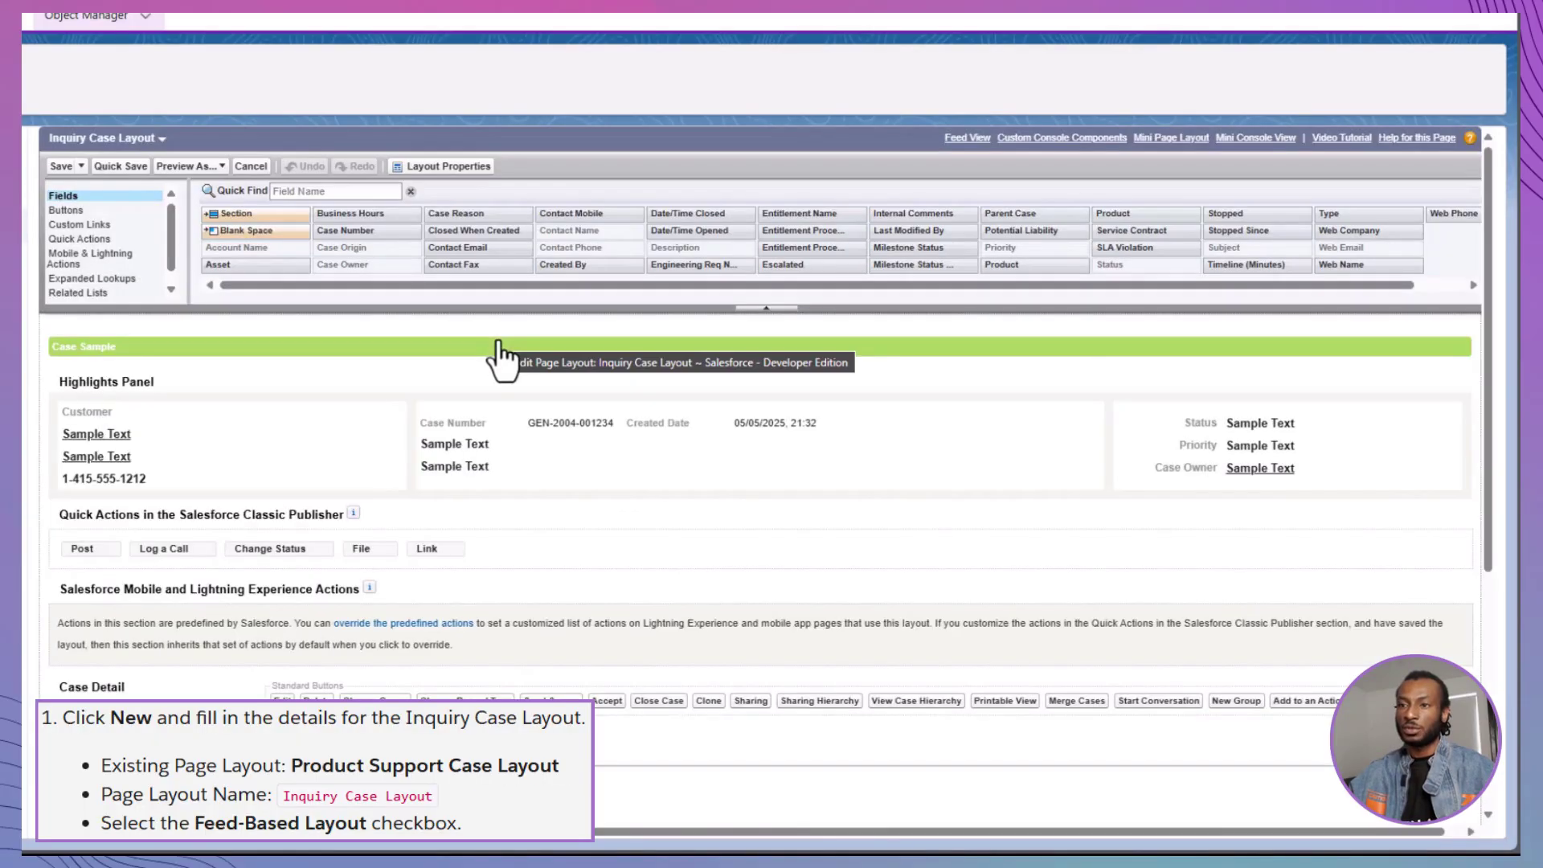
left_click(499, 214)
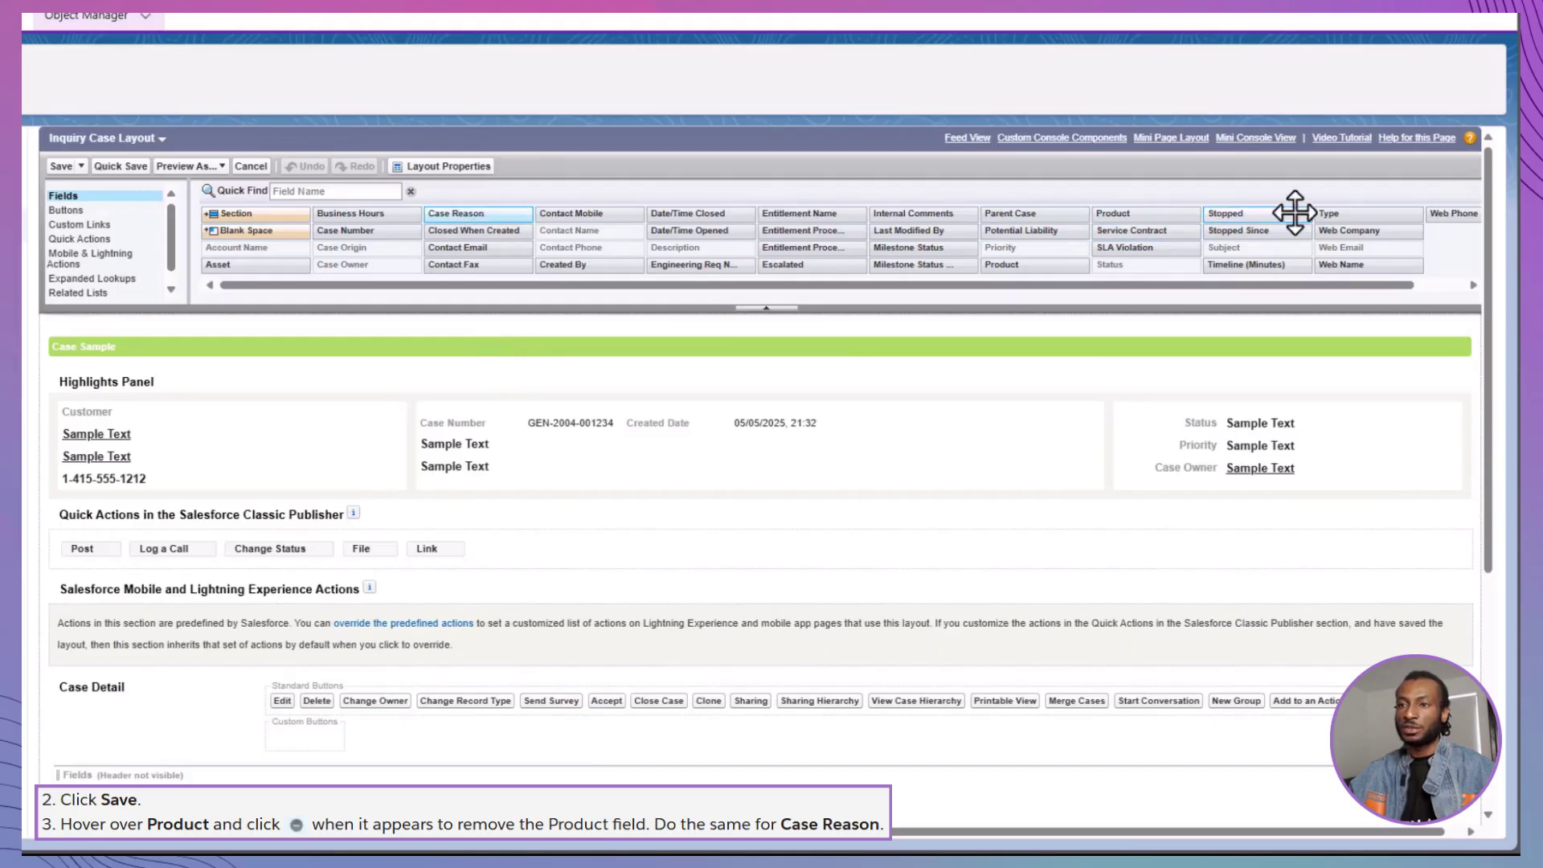
left_click_drag(1343, 213, 220, 775)
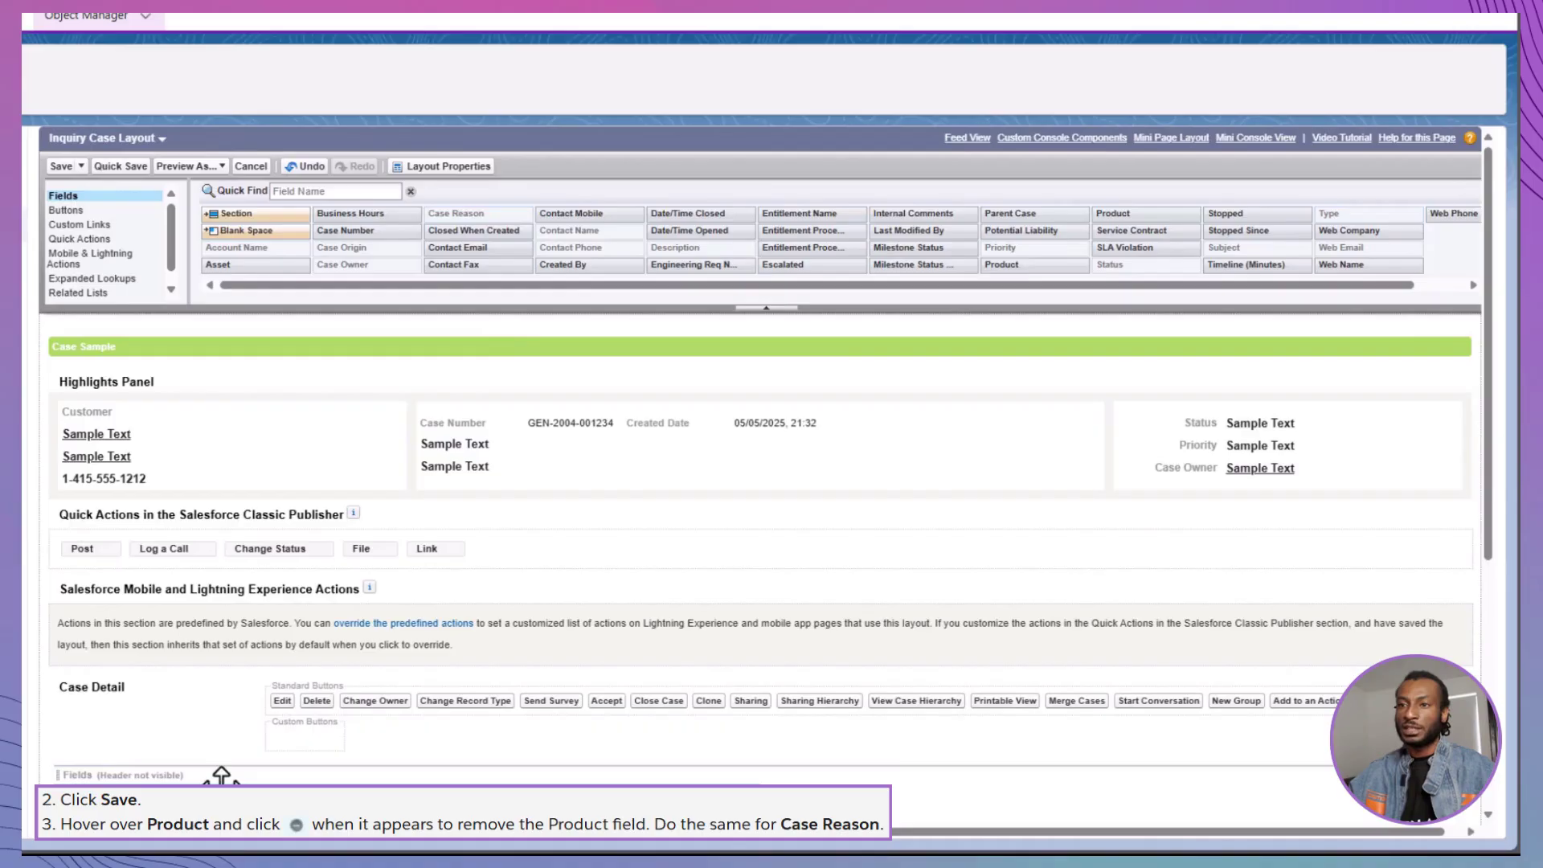
Show case assignment on the edit page, checked by default, and save the Inquiry layout
left_click(449, 166)
left_click(756, 397)
left_click(756, 420)
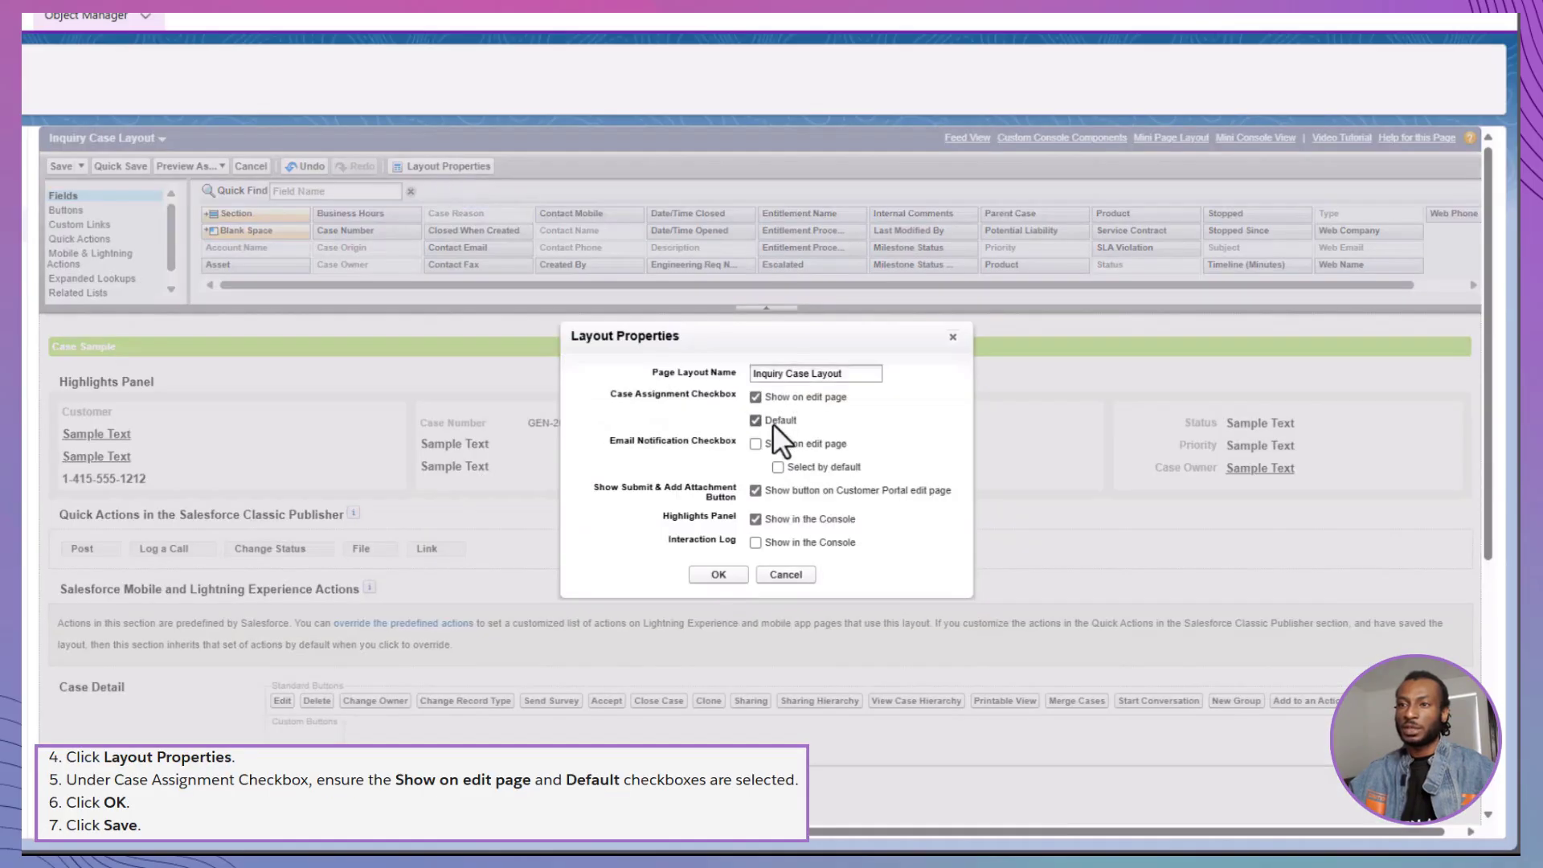
left_click(718, 575)
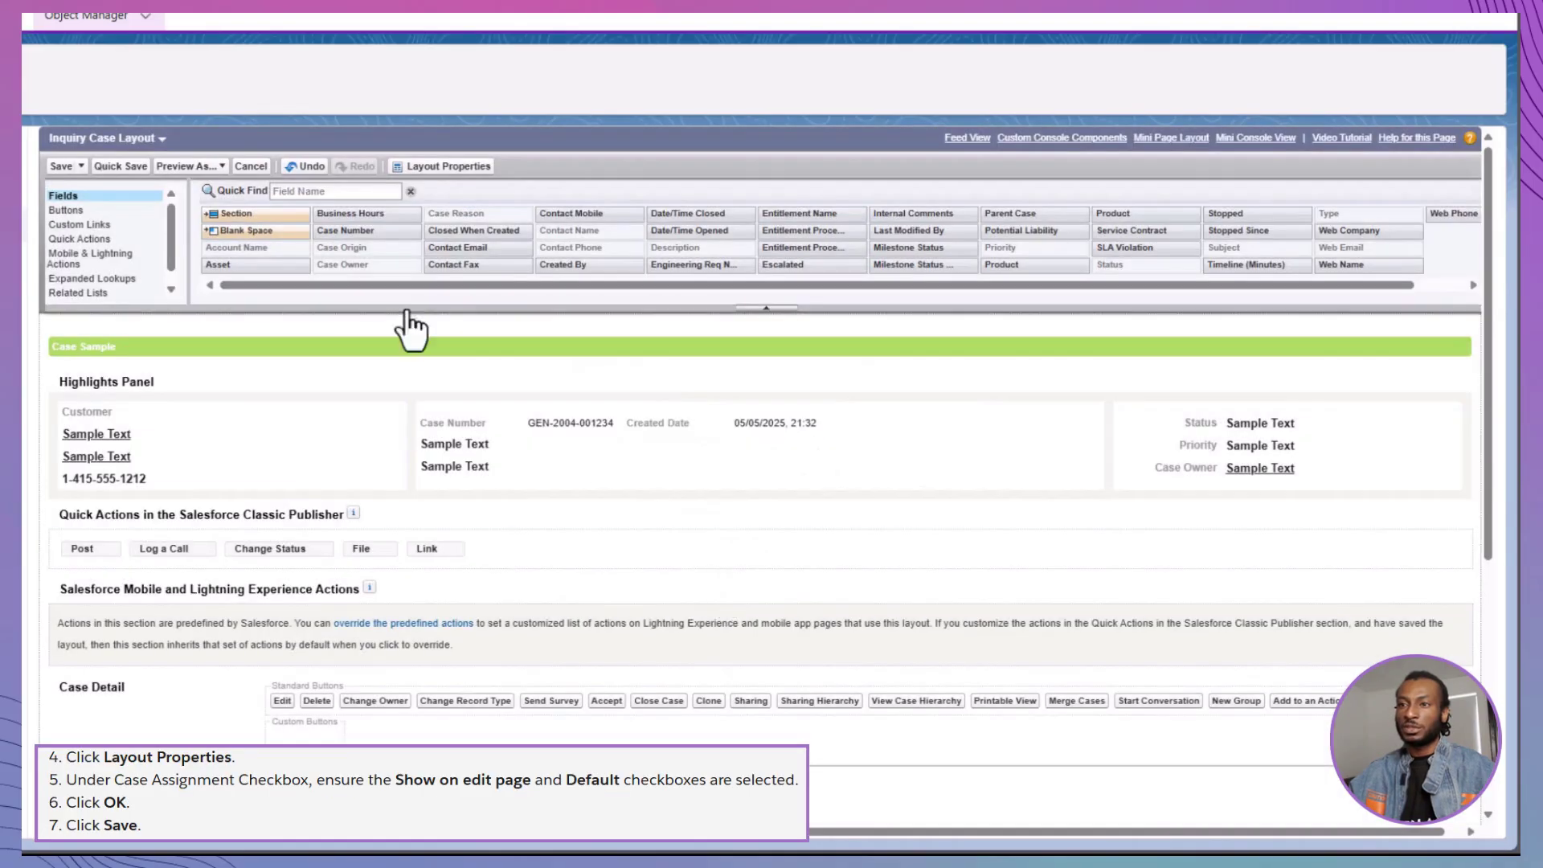
left_click(61, 167)
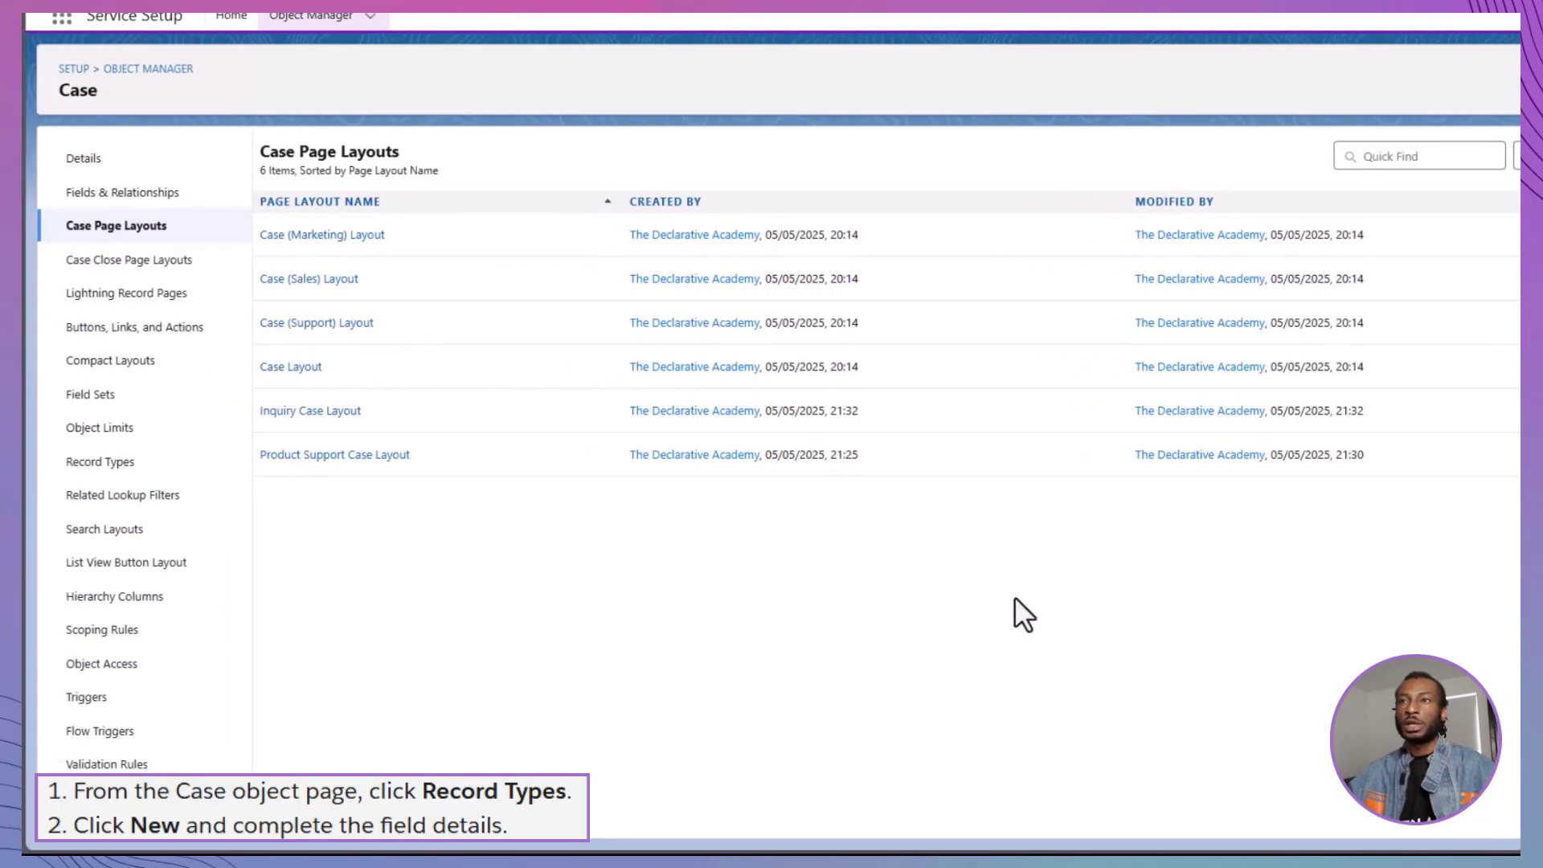
Create an active 'Product Support' case record type on Product Support Process, described 'Record type for product support'
left_click(197, 466)
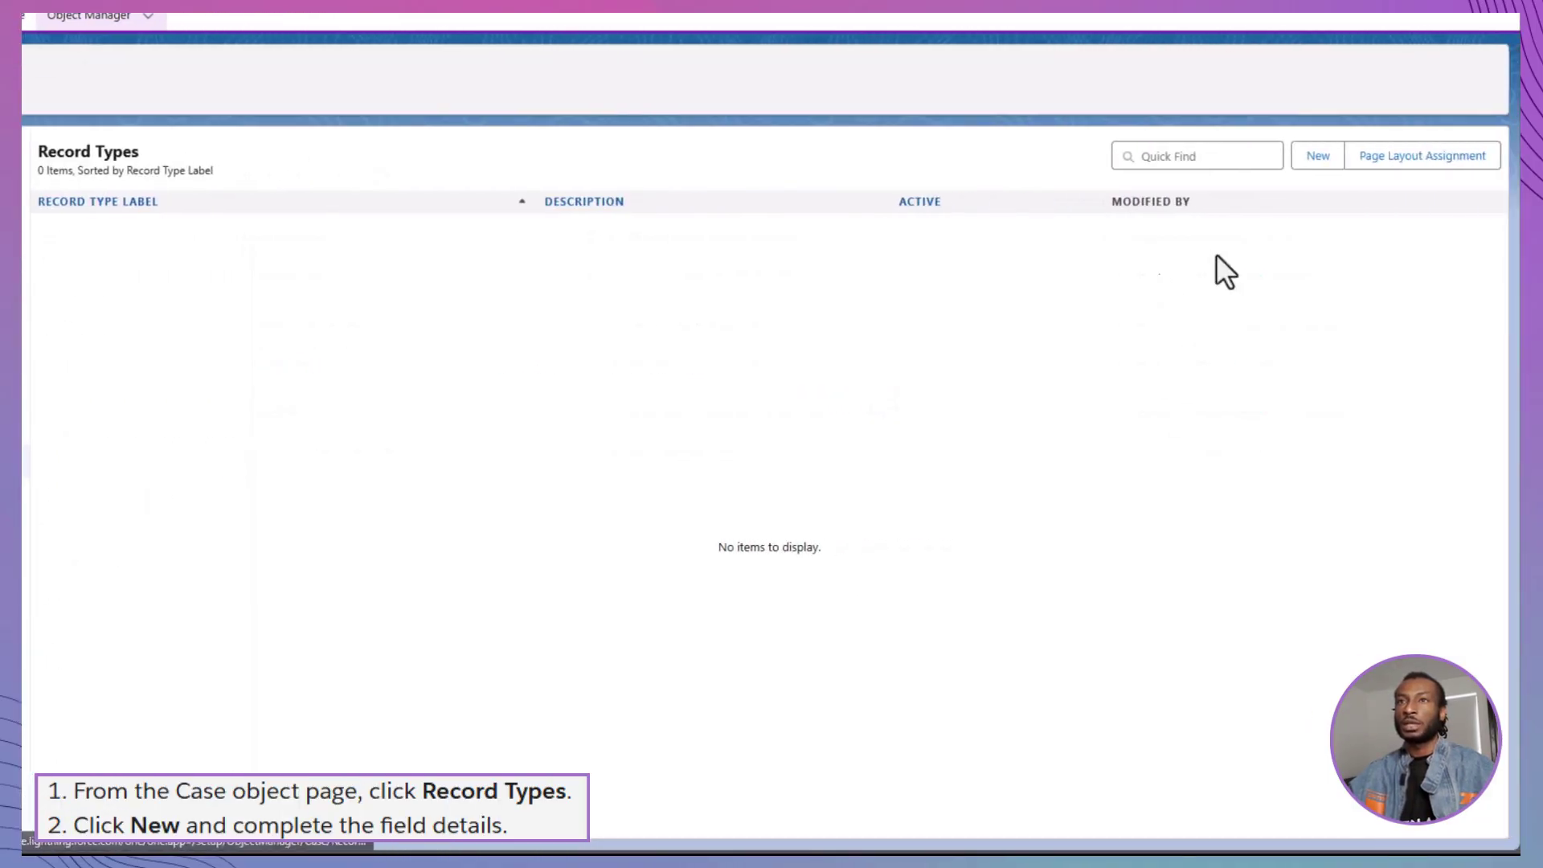
left_click(1318, 155)
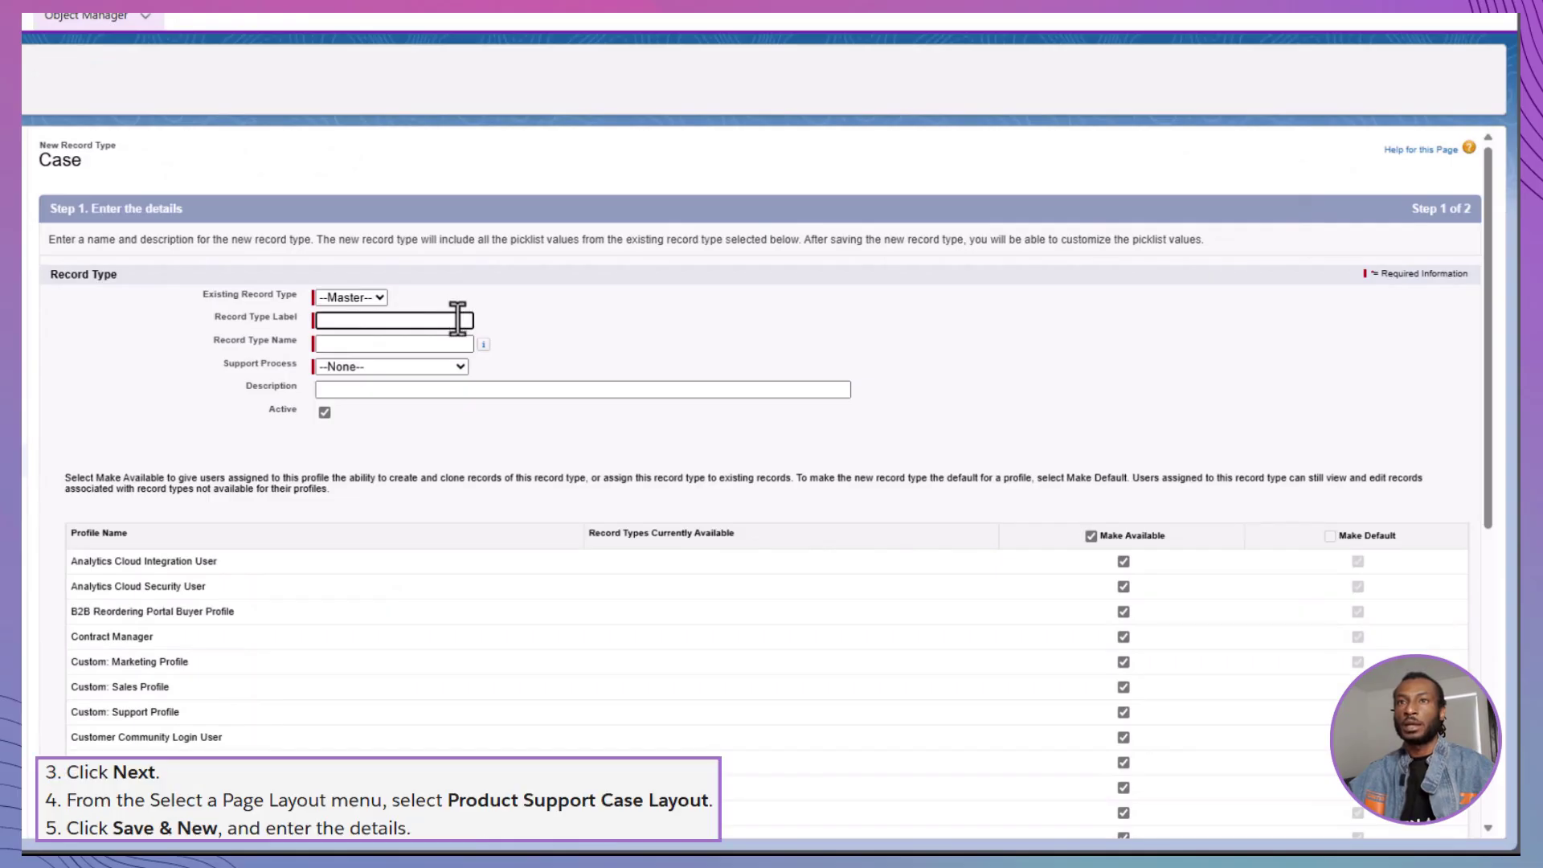
type("Product Support")
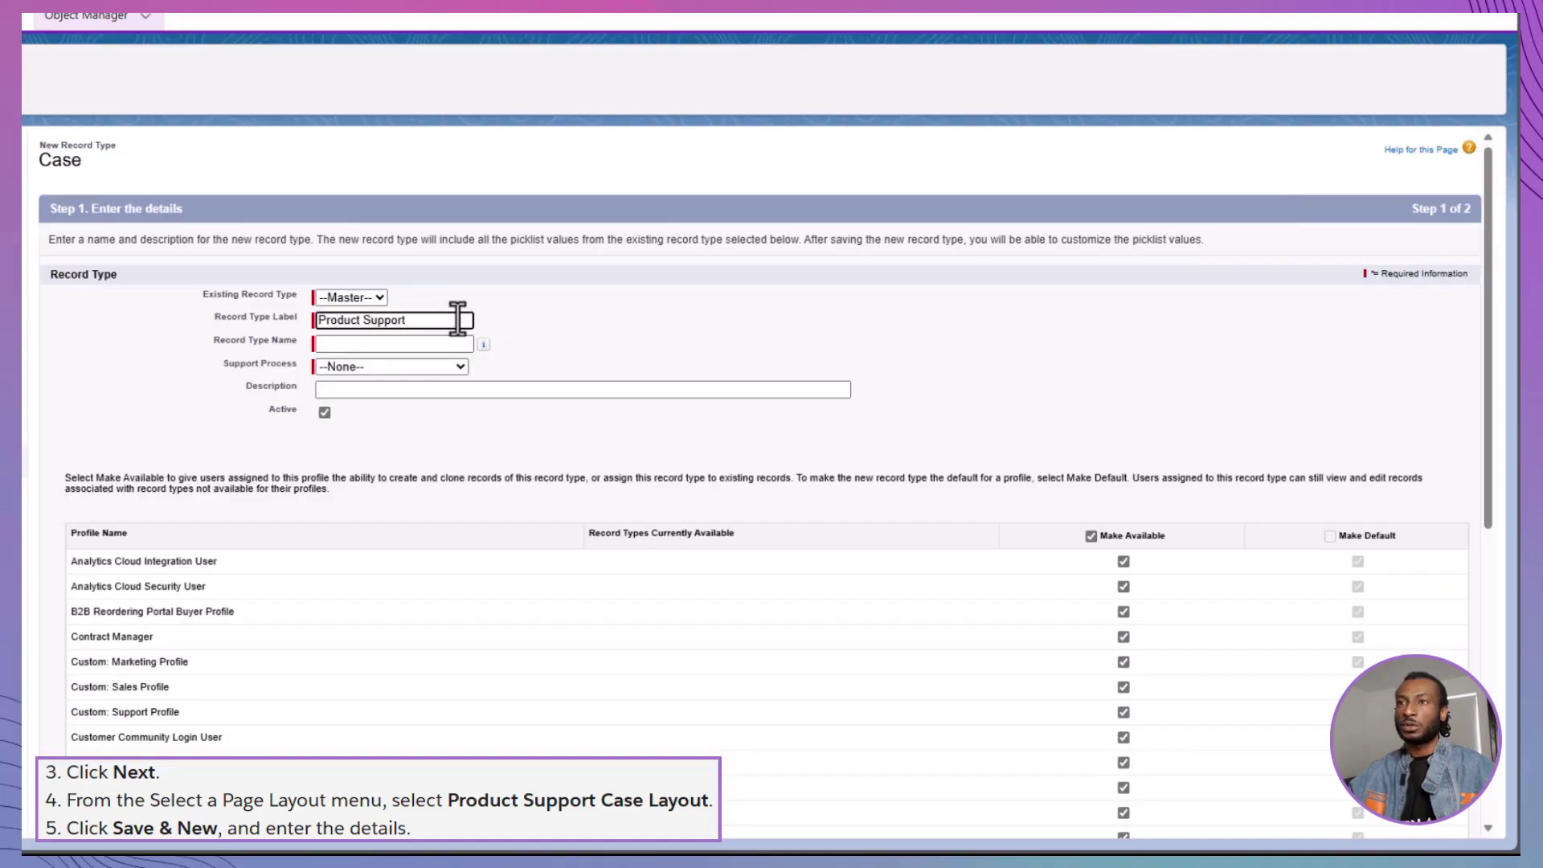
left_click(432, 365)
left_click(441, 423)
left_click(434, 392)
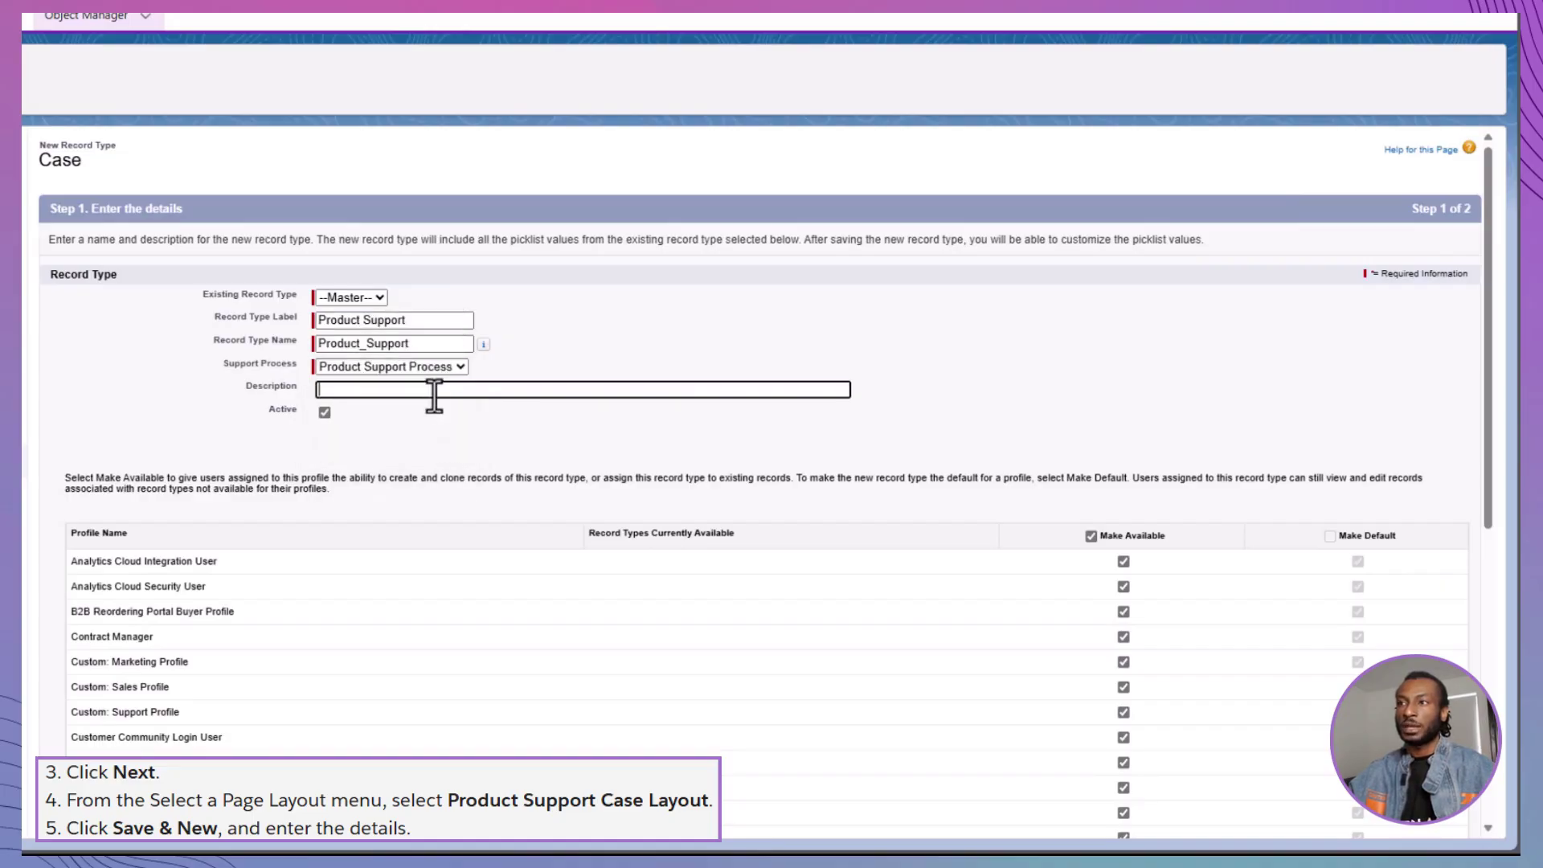
type("Record type for product support")
left_click(537, 404)
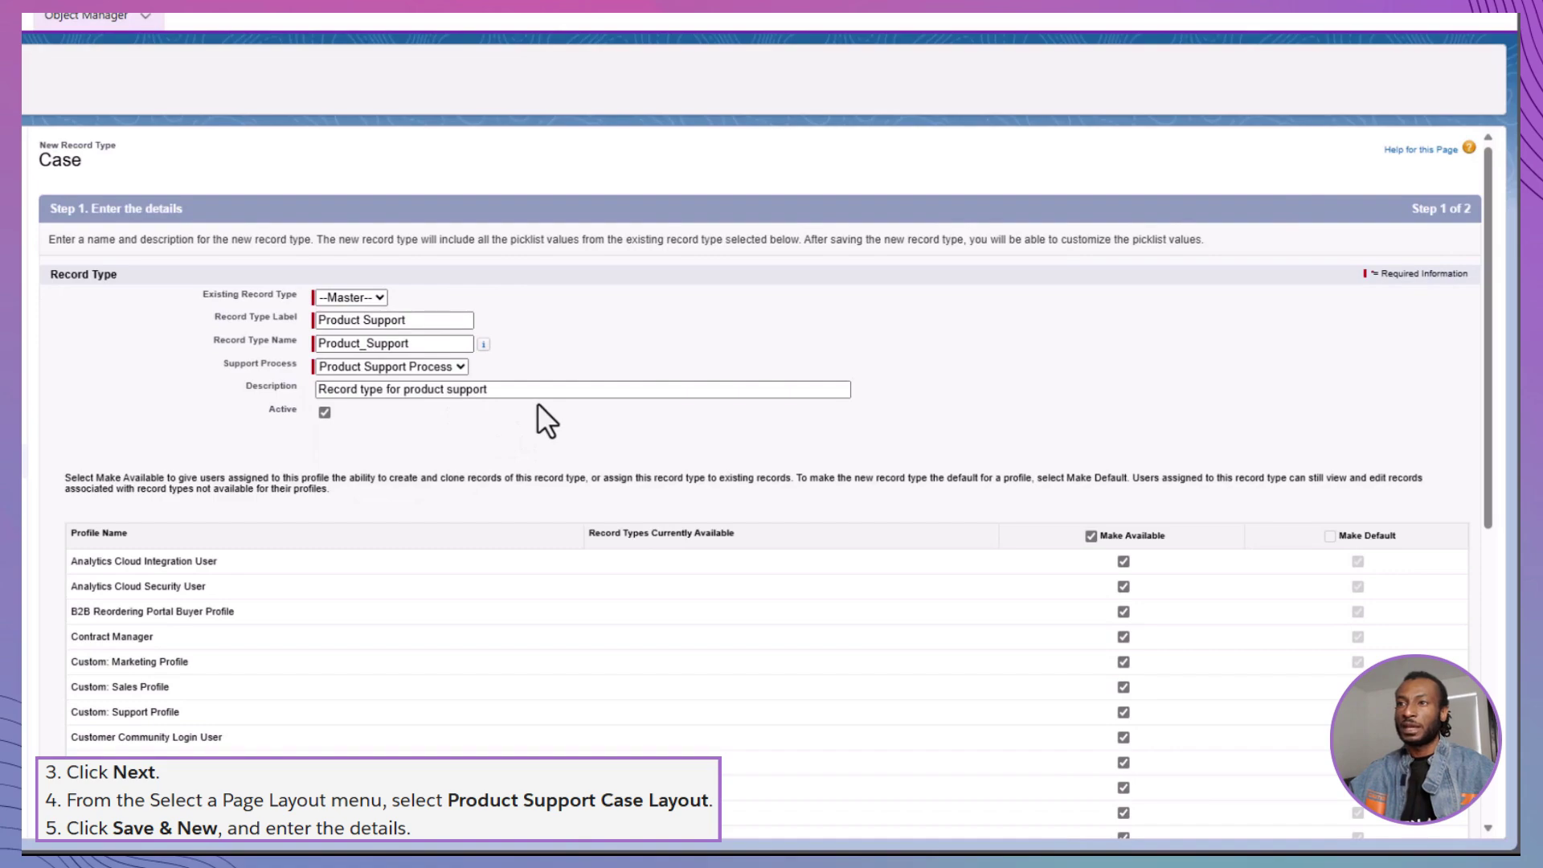
Apply the Product Support Case Layout to all profiles for this record type
scroll(537, 402, "down", 7)
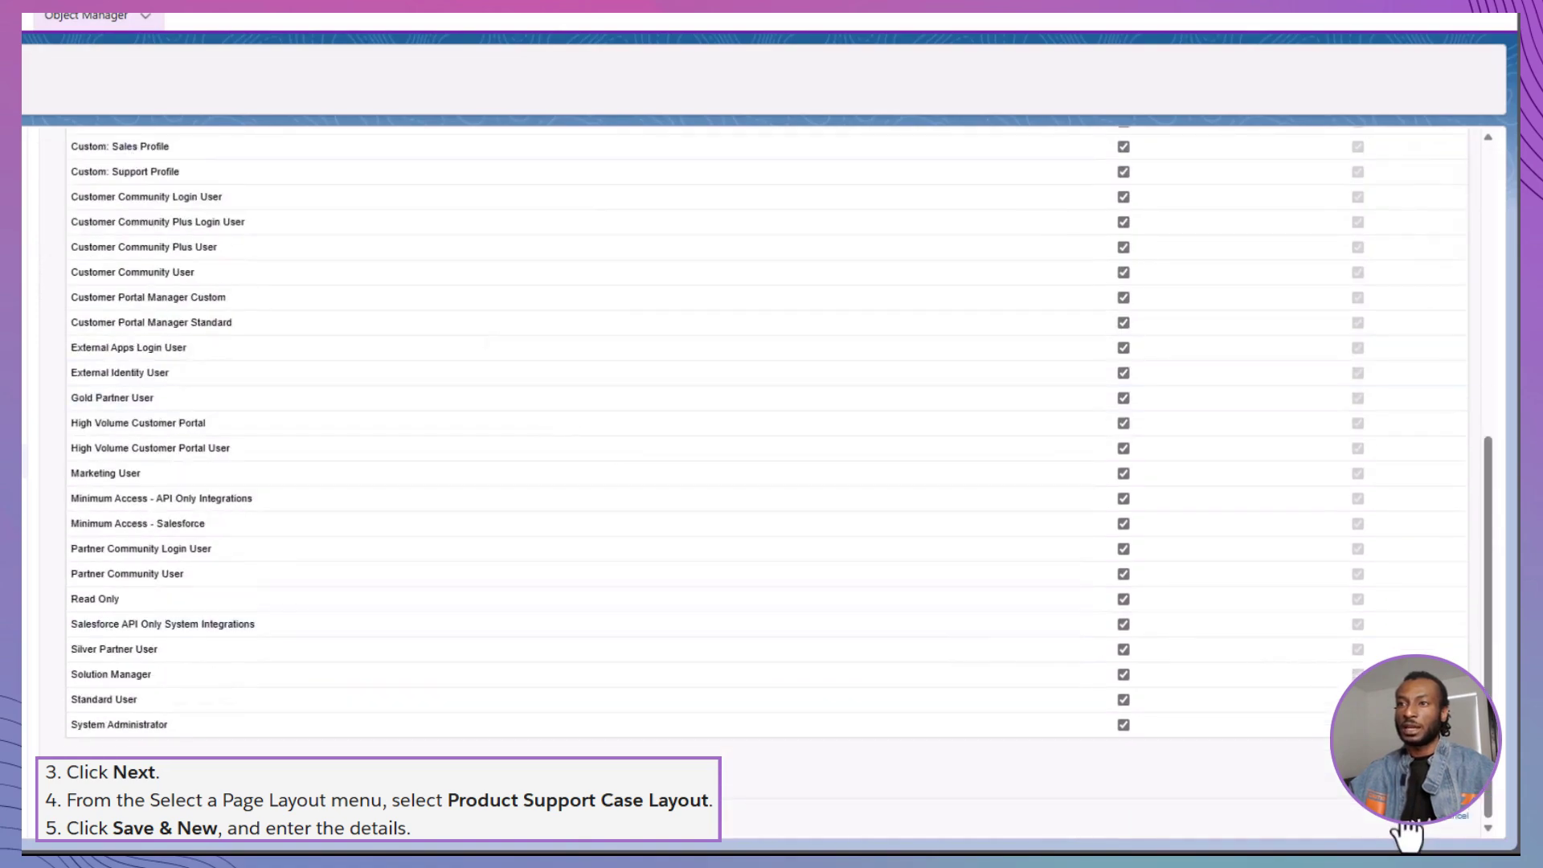
left_click(1407, 832)
left_click(378, 400)
left_click(346, 553)
scroll(741, 635, "down", 3)
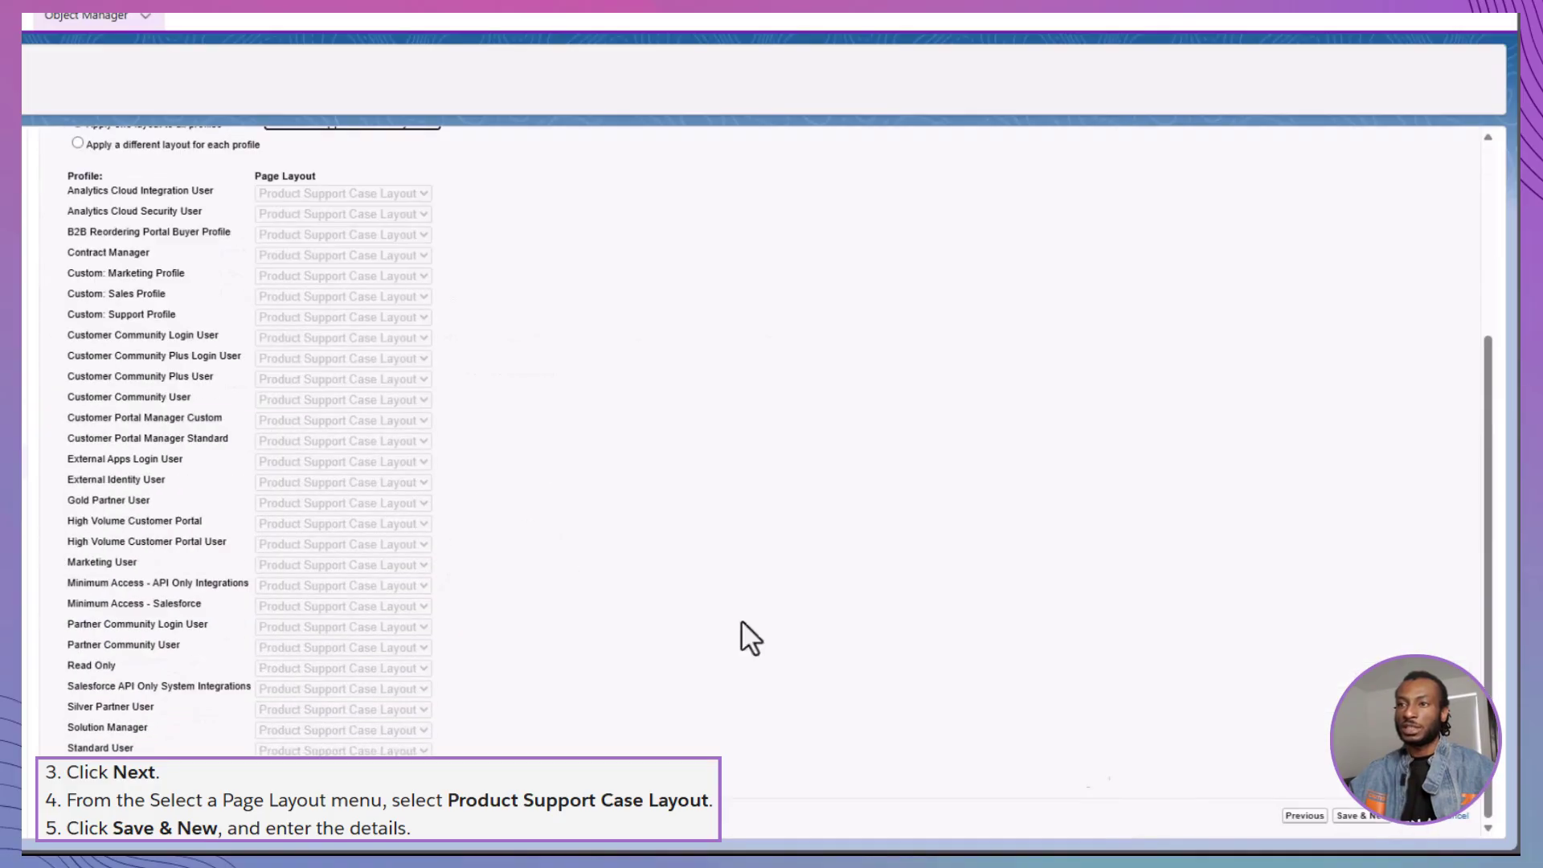
Save Product Support and define an active 'Inquiry' record type on Inquiry Process, described 'Record type for Inquiry Process'
left_click(1371, 817)
left_click(355, 320)
type("Inqui")
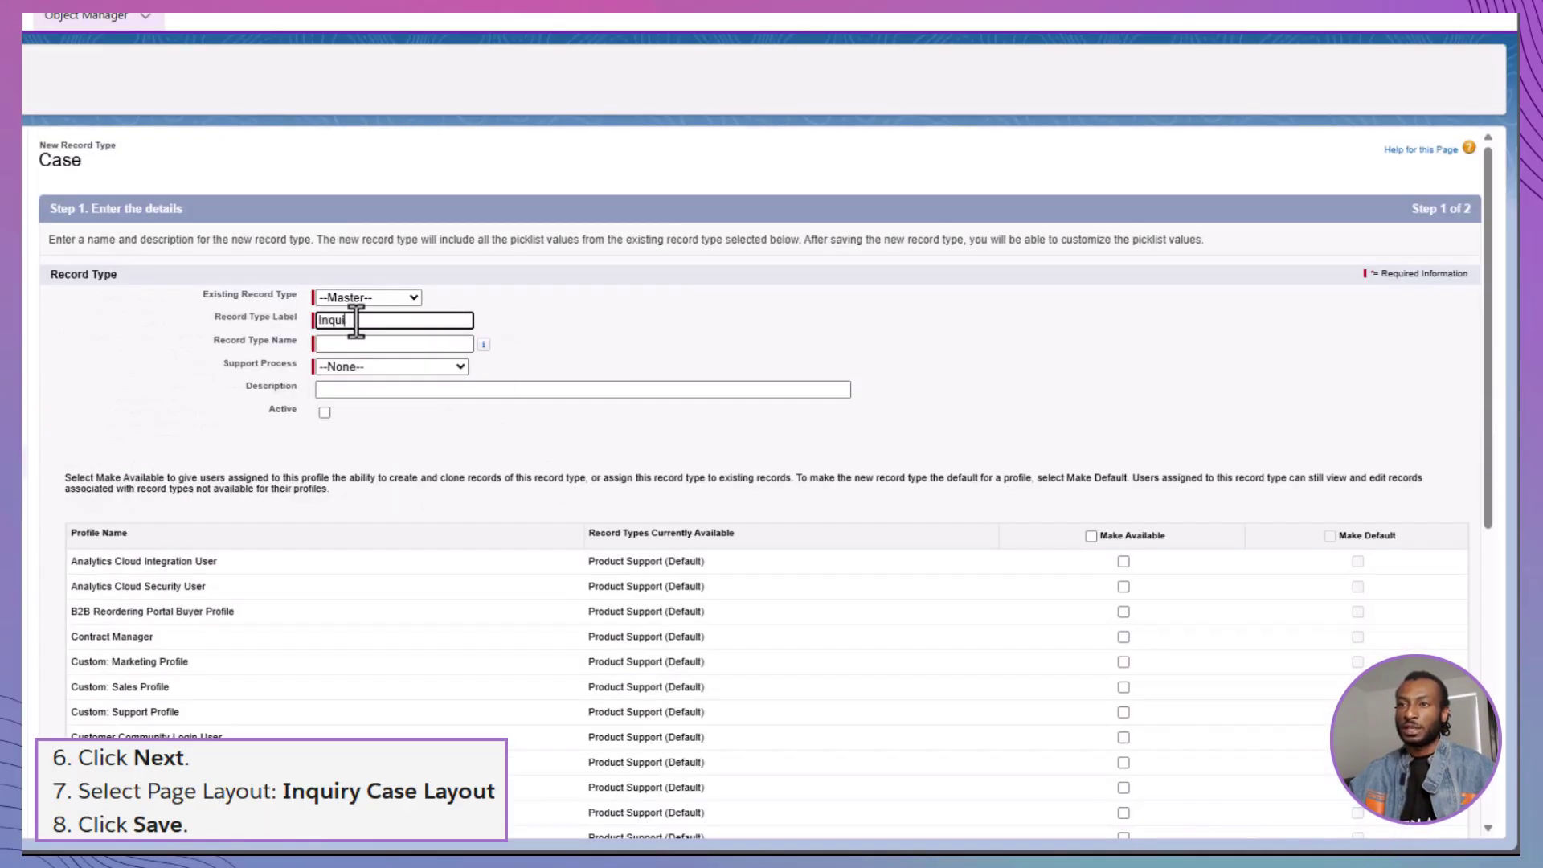
type("ry")
left_click(404, 366)
left_click(414, 392)
left_click(414, 390)
type("Record type for Inquiry")
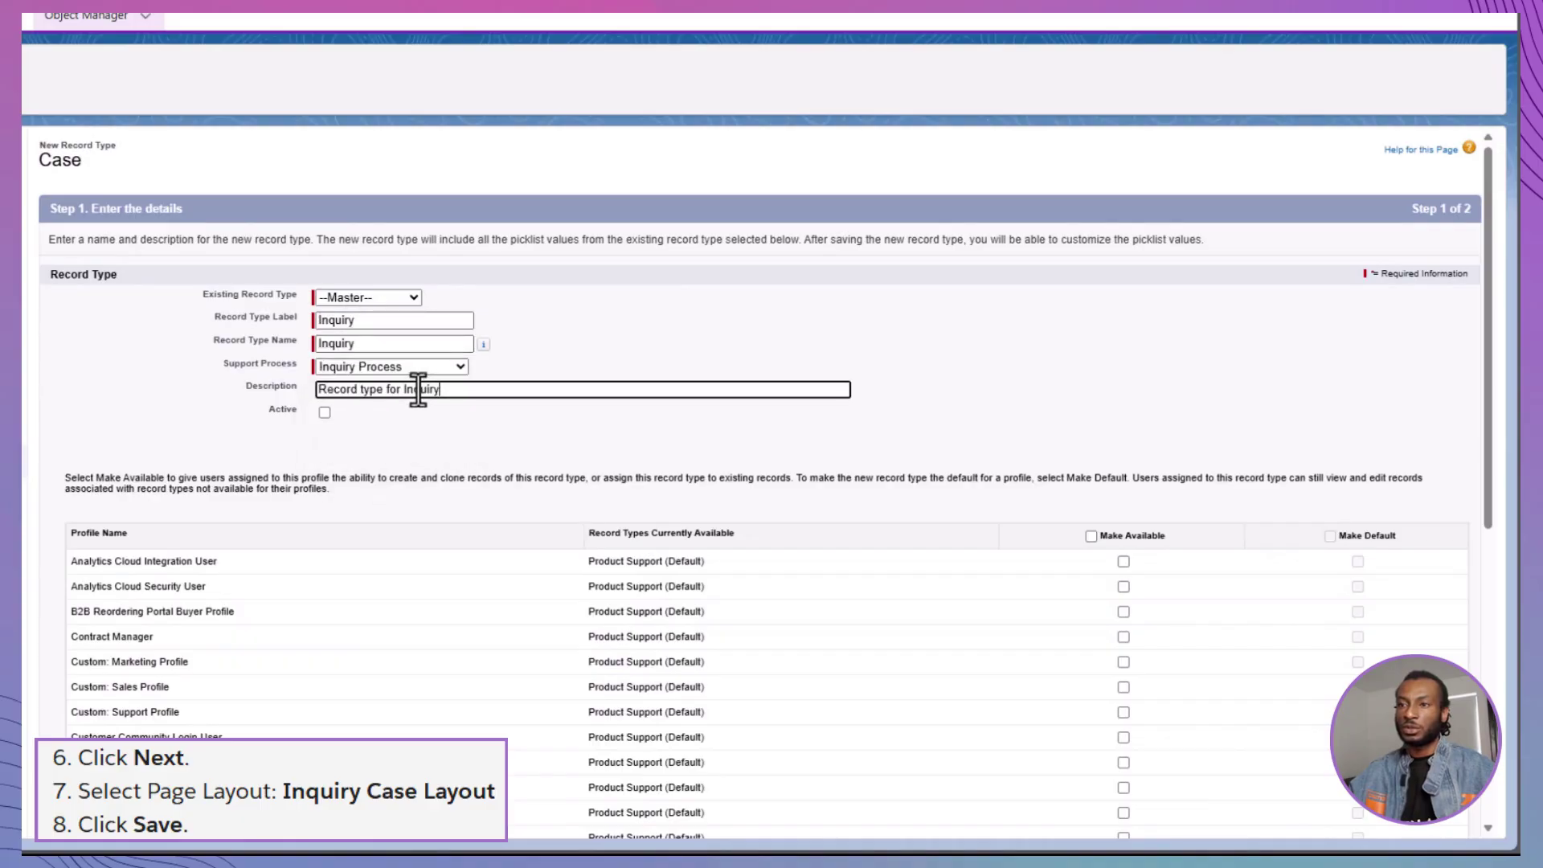
type(" Process")
left_click(324, 412)
Apply Inquiry Case Layout to all profiles and save the Inquiry record type
left_click(1091, 536)
scroll(1423, 828, "down", 10)
left_click(414, 401)
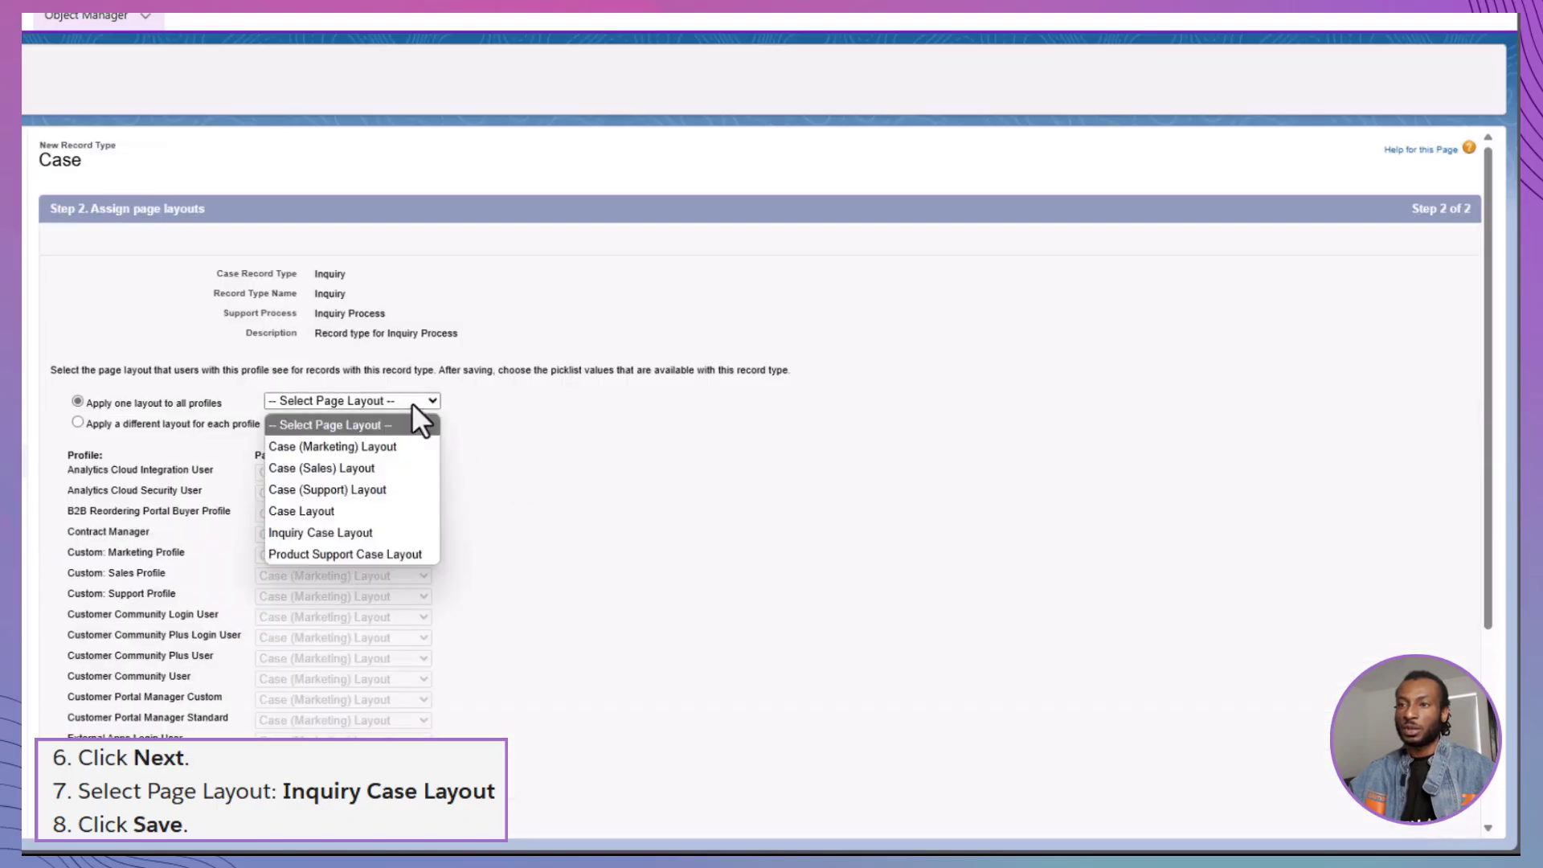
left_click(320, 532)
scroll(1222, 761, "down", 5)
left_click(1417, 832)
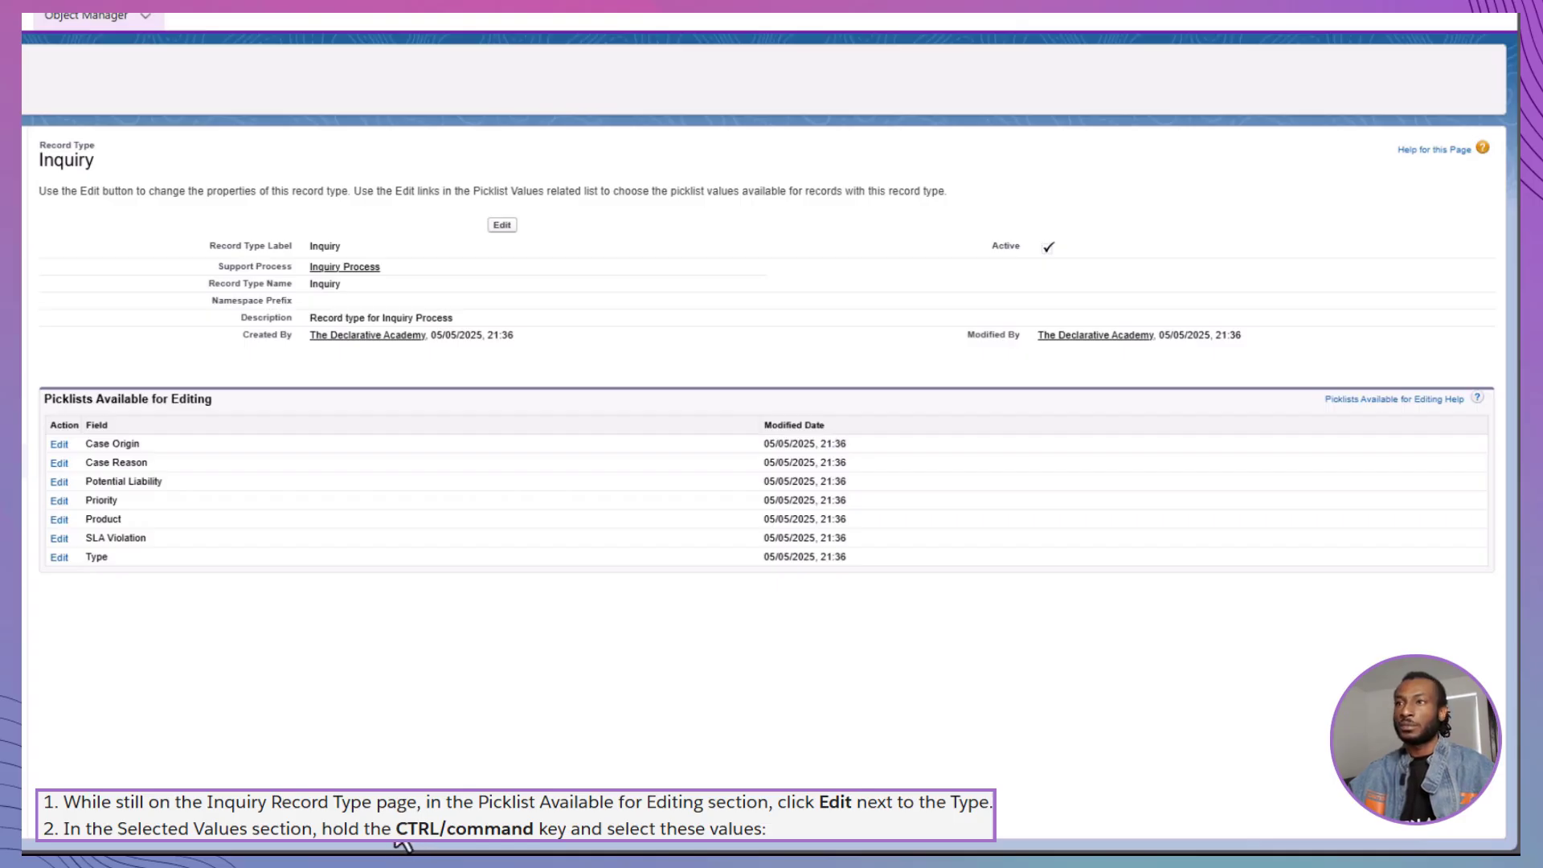
Edit the Type picklist values, trying selections of Mechanical, Product, Shipping, Warranty and Other
left_click(58, 557)
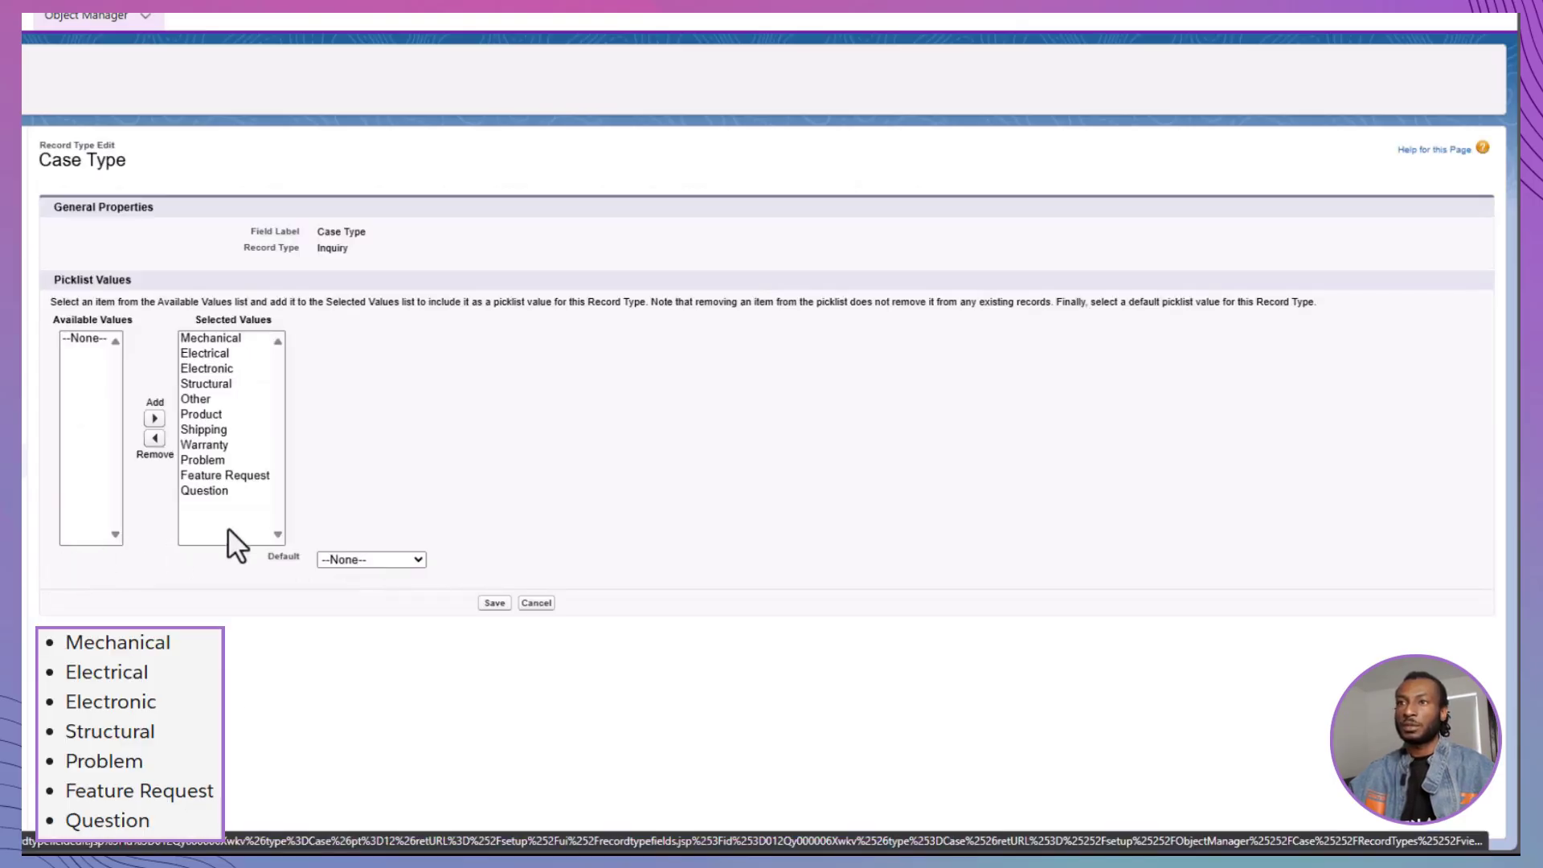
left_click(230, 341)
key("ctrl+a")
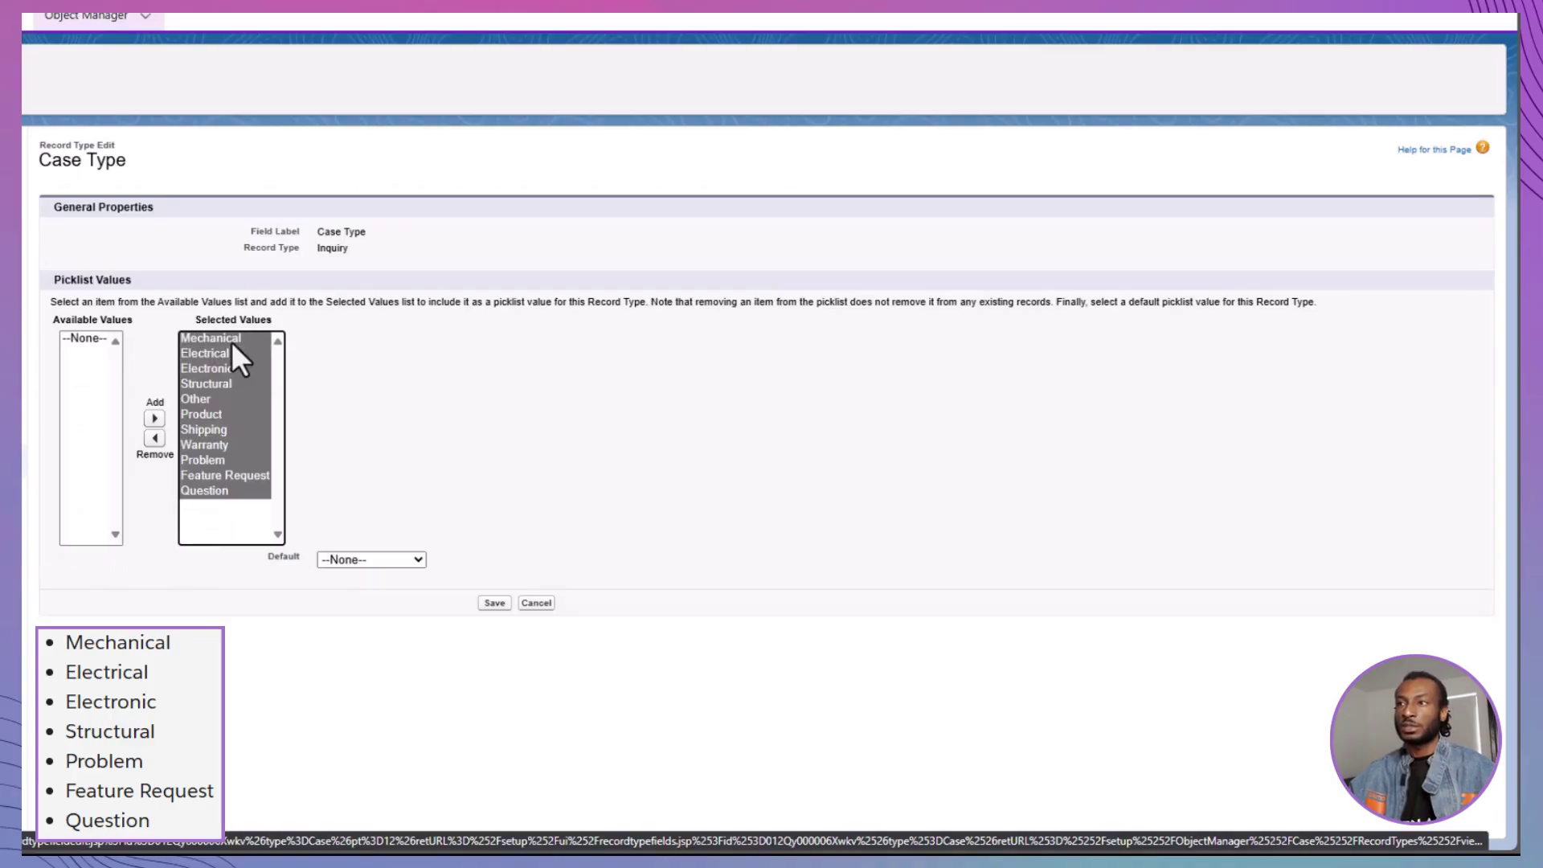
left_click(220, 414, "ctrl")
left_click(222, 430, "ctrl")
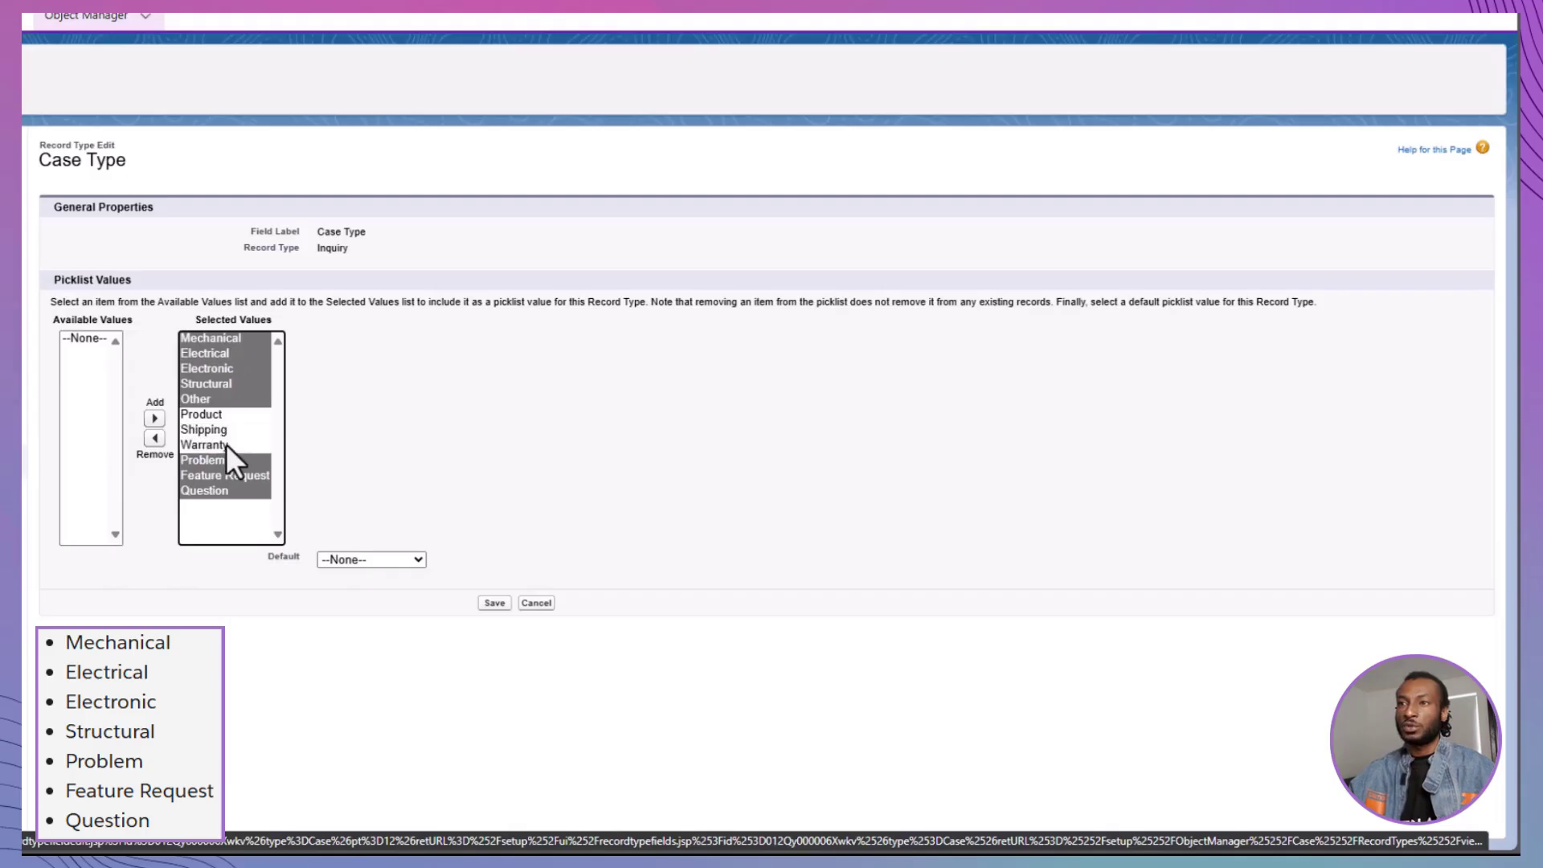
left_click(231, 443, "ctrl")
left_click(227, 403, "ctrl")
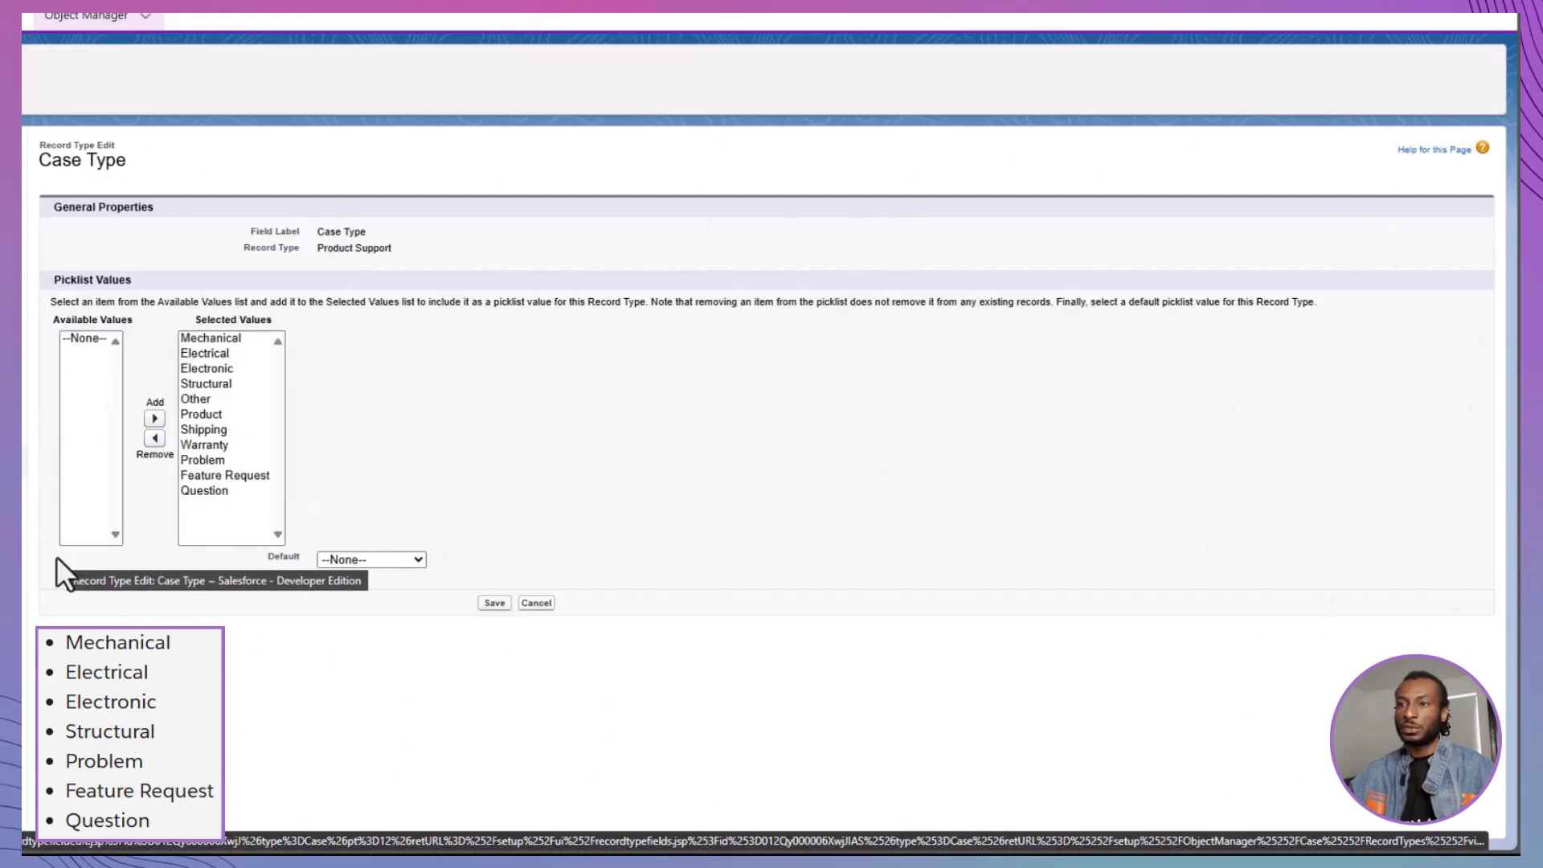
Remove Problem, Feature Request and Question from Product Support's Type picklist and save
left_click(214, 460)
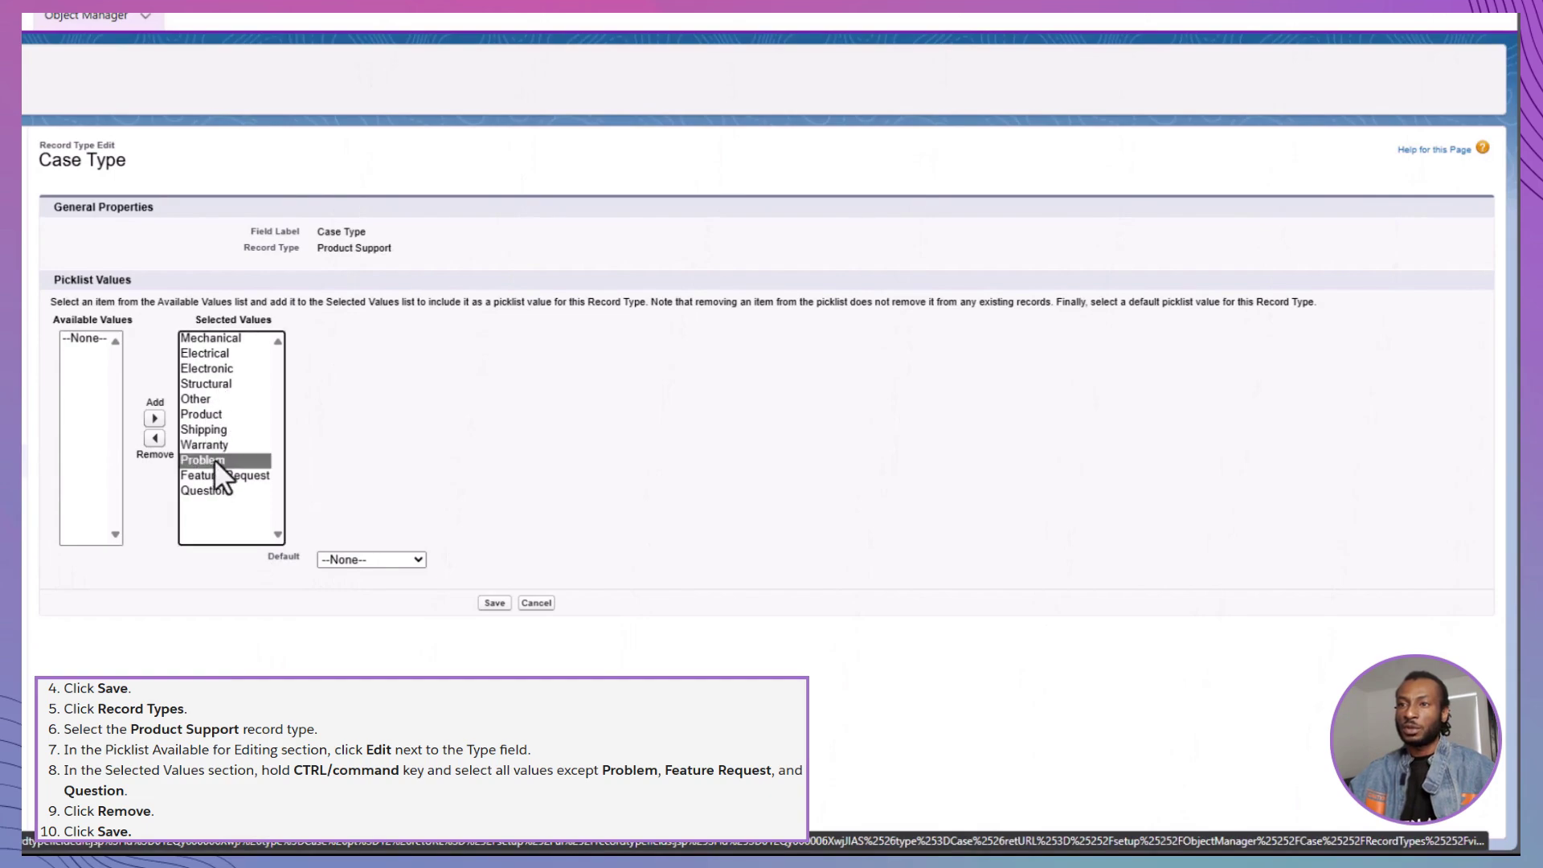
left_click(219, 474, "ctrl")
left_click(214, 490, "ctrl")
left_click(154, 439)
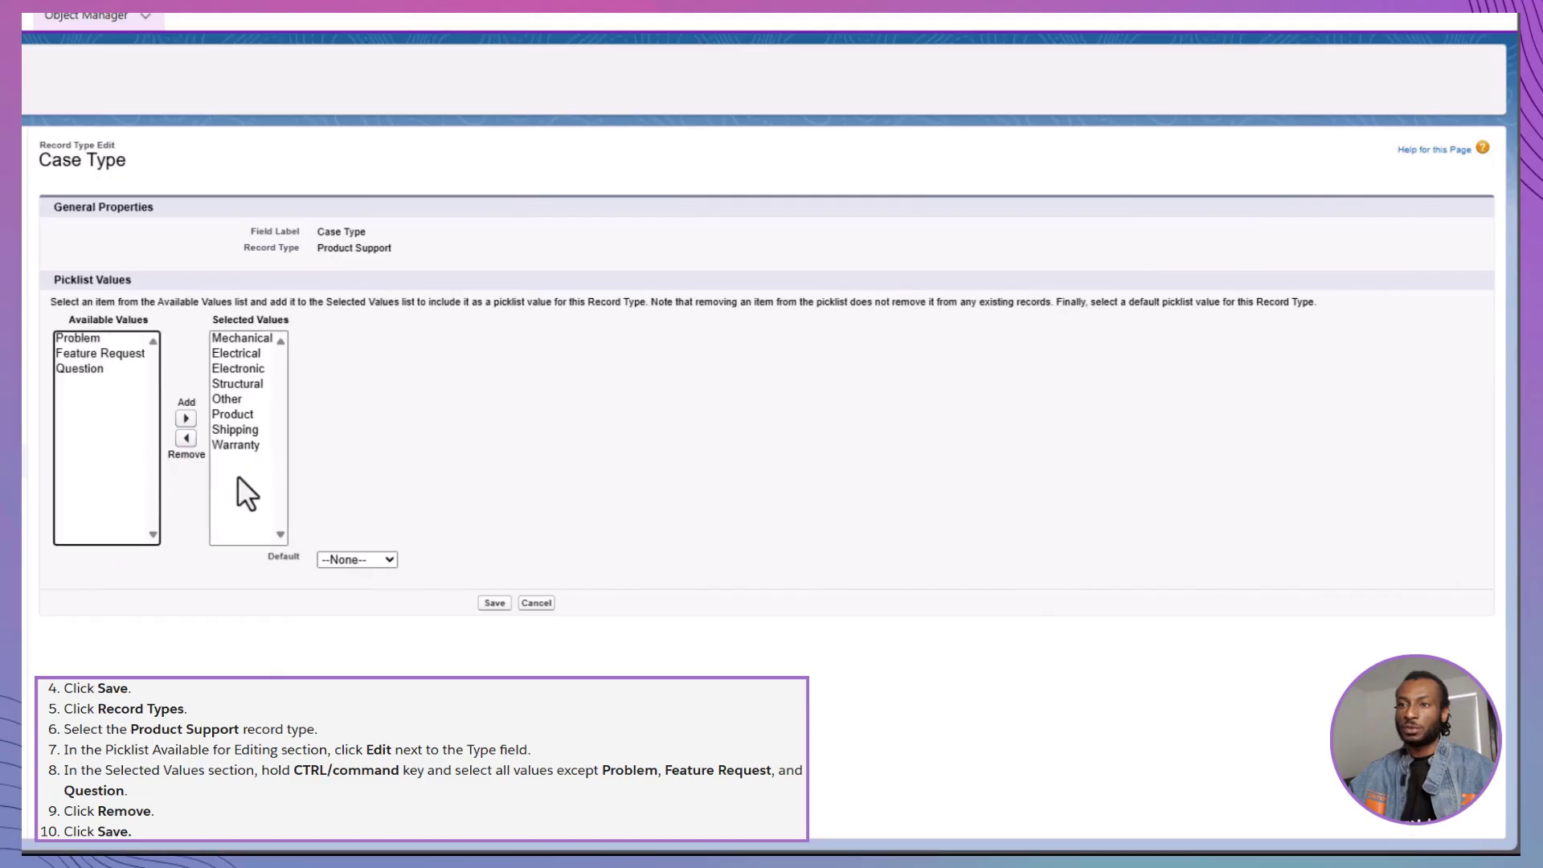
left_click(494, 603)
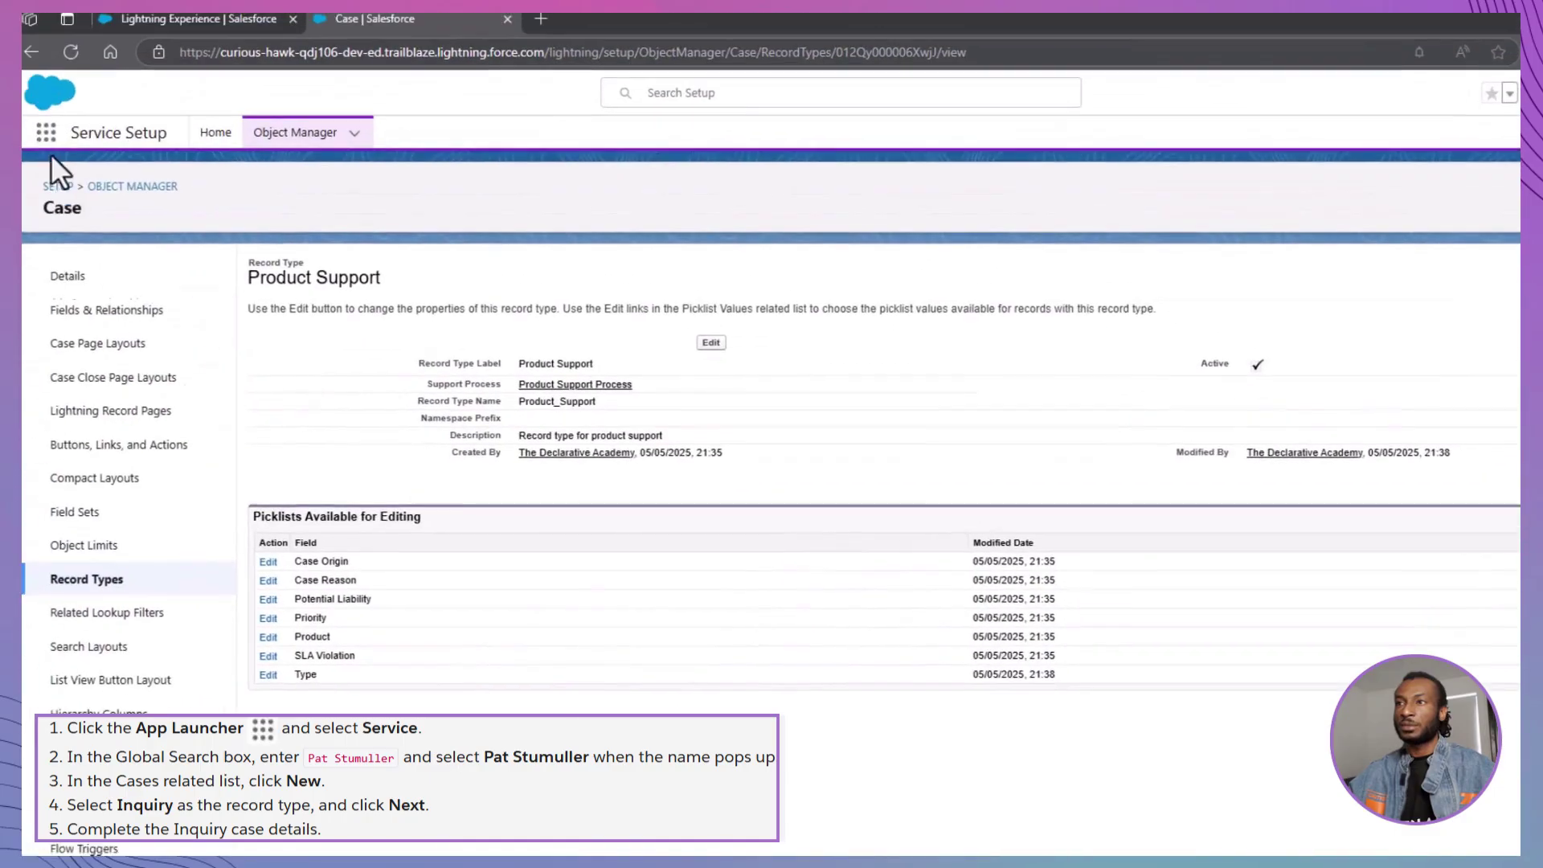
Switch to the Service app and open the contact's record through global search
left_click(62, 142)
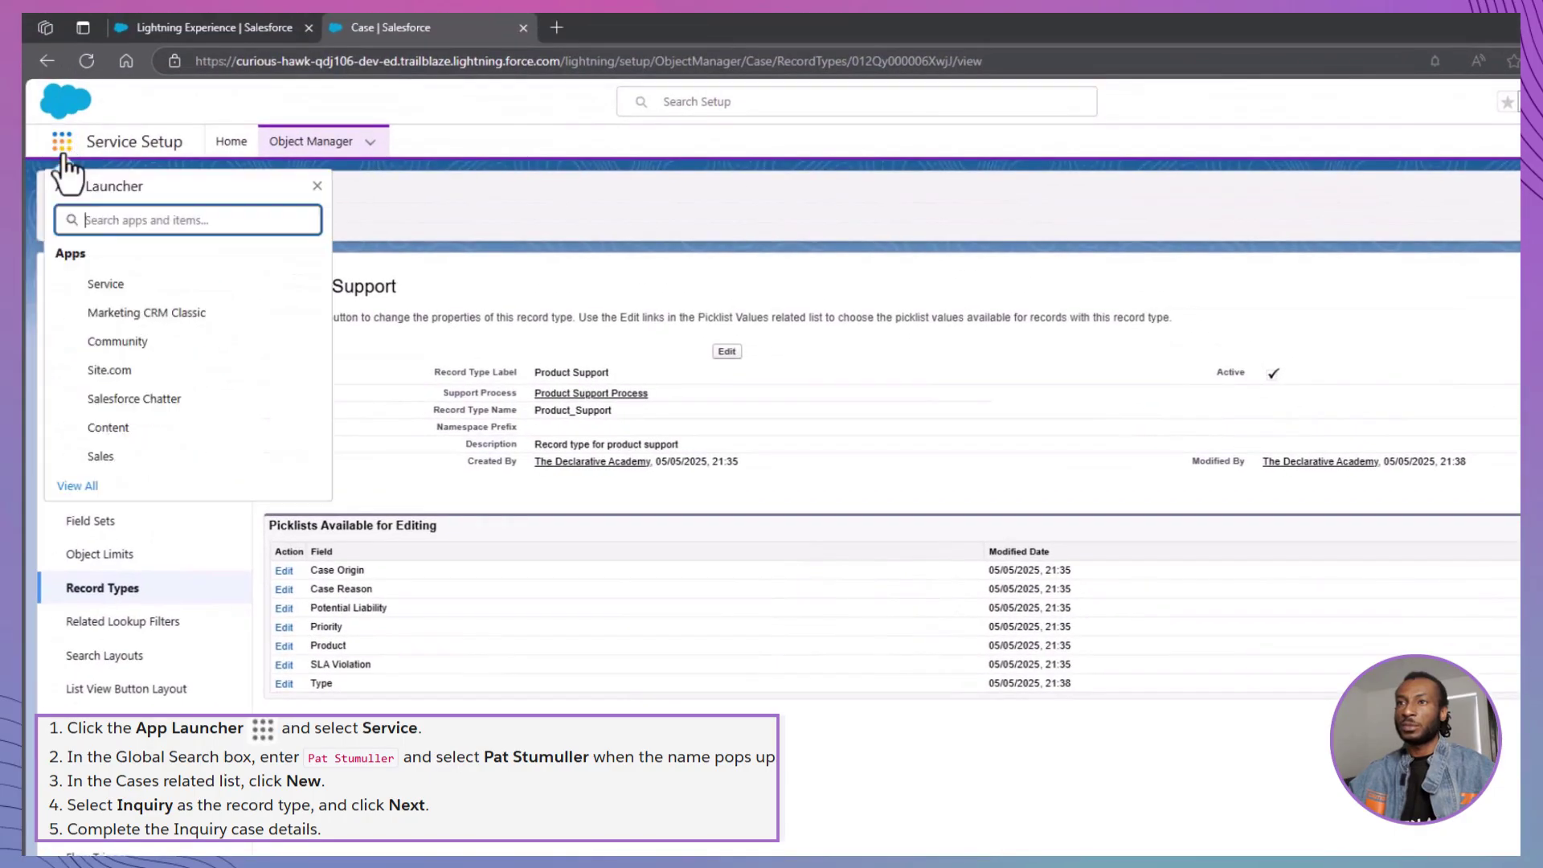
left_click(105, 285)
left_click(777, 104)
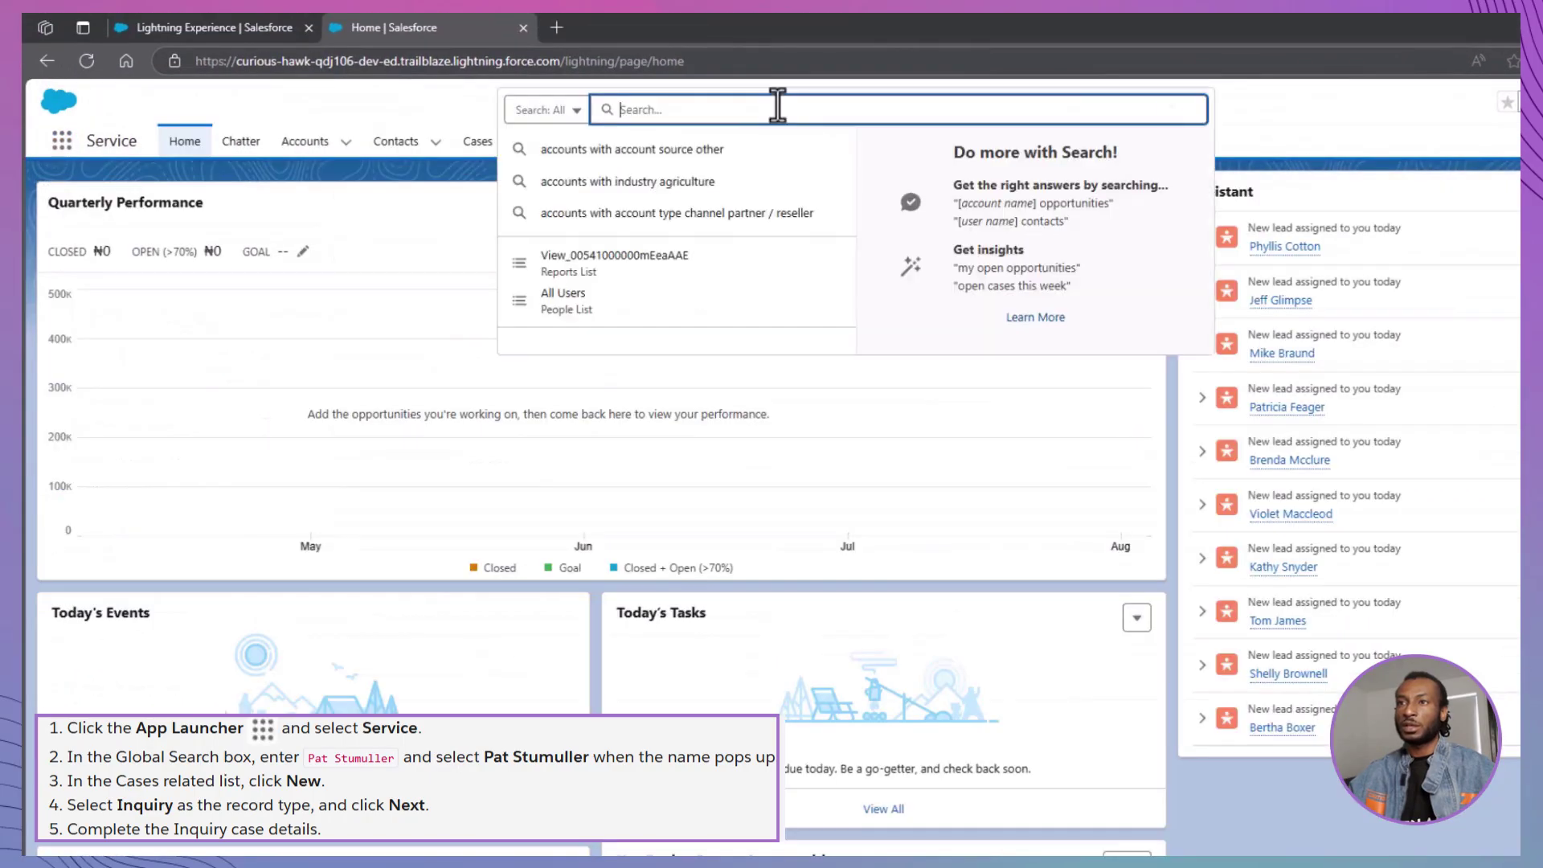
type("Pat")
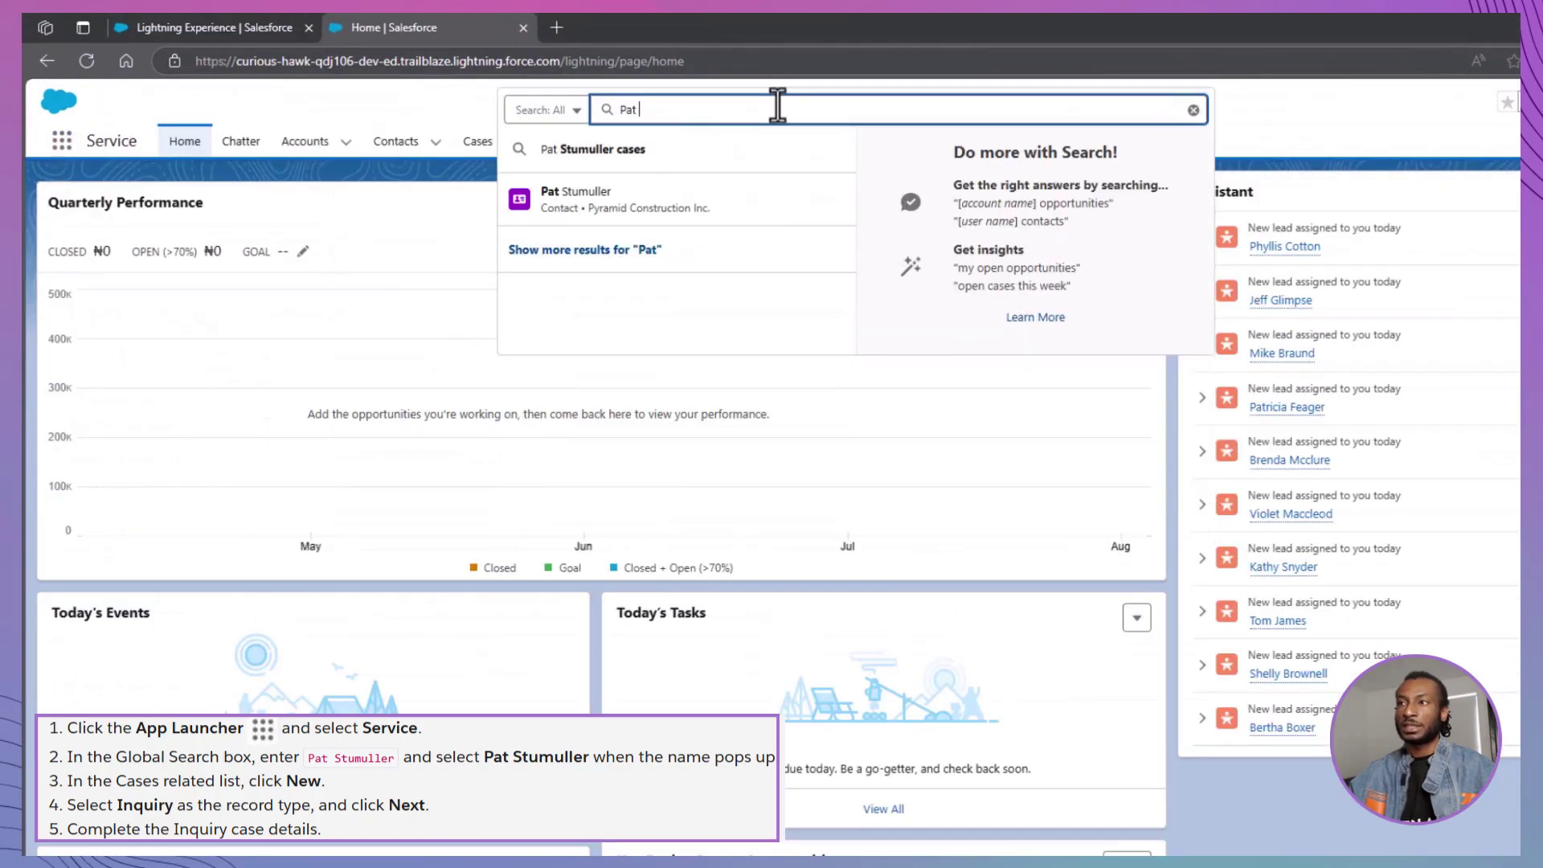
left_click(765, 199)
Start a new Inquiry case for the contact with Type Warranty, Status Working, Origin Phone
left_click(1109, 581)
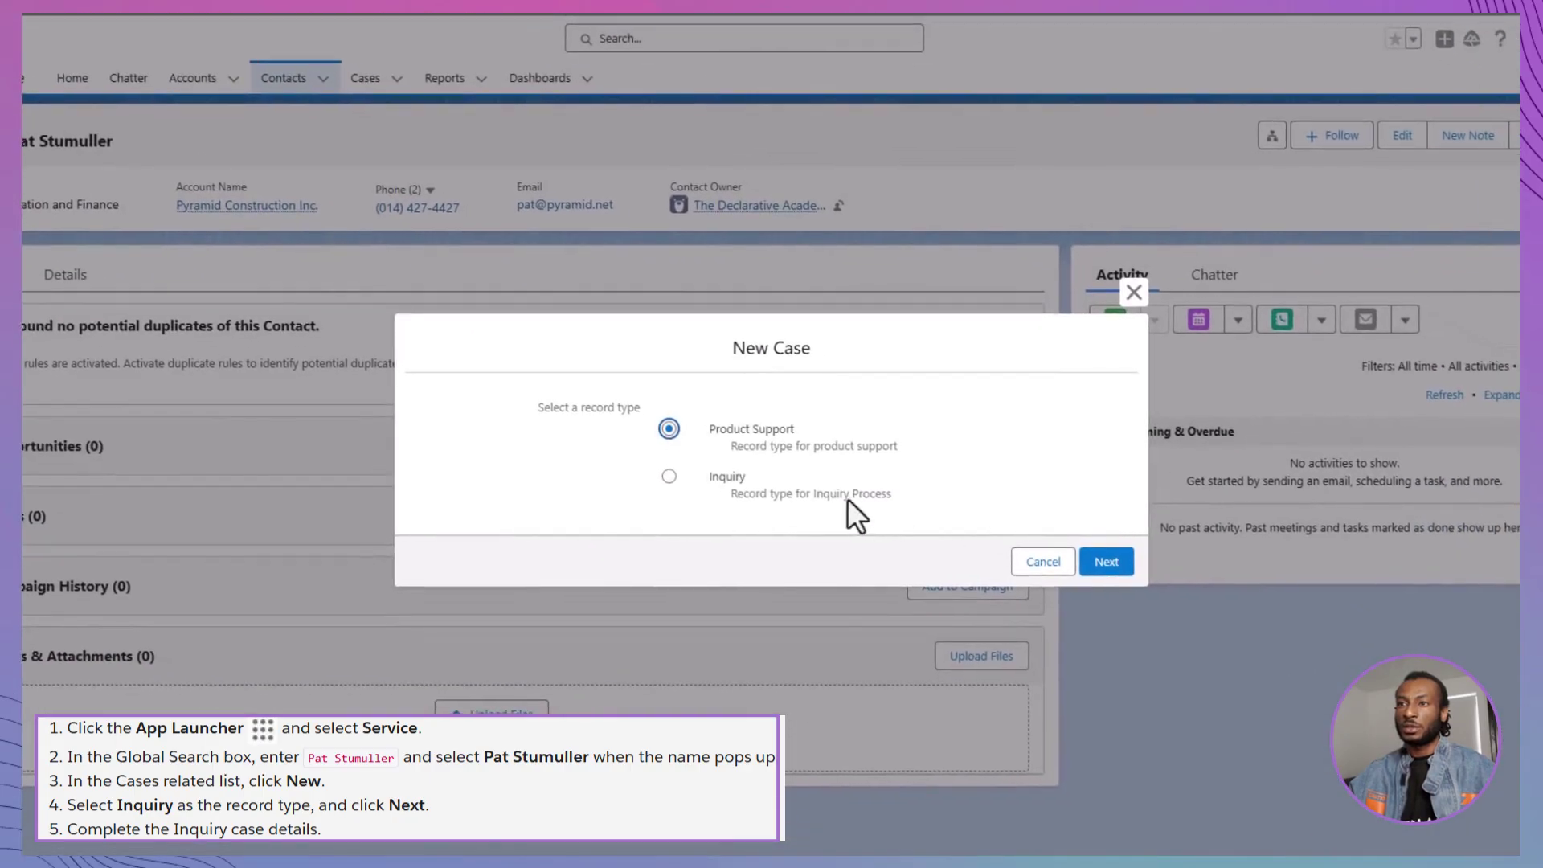
left_click(847, 497)
left_click(1106, 563)
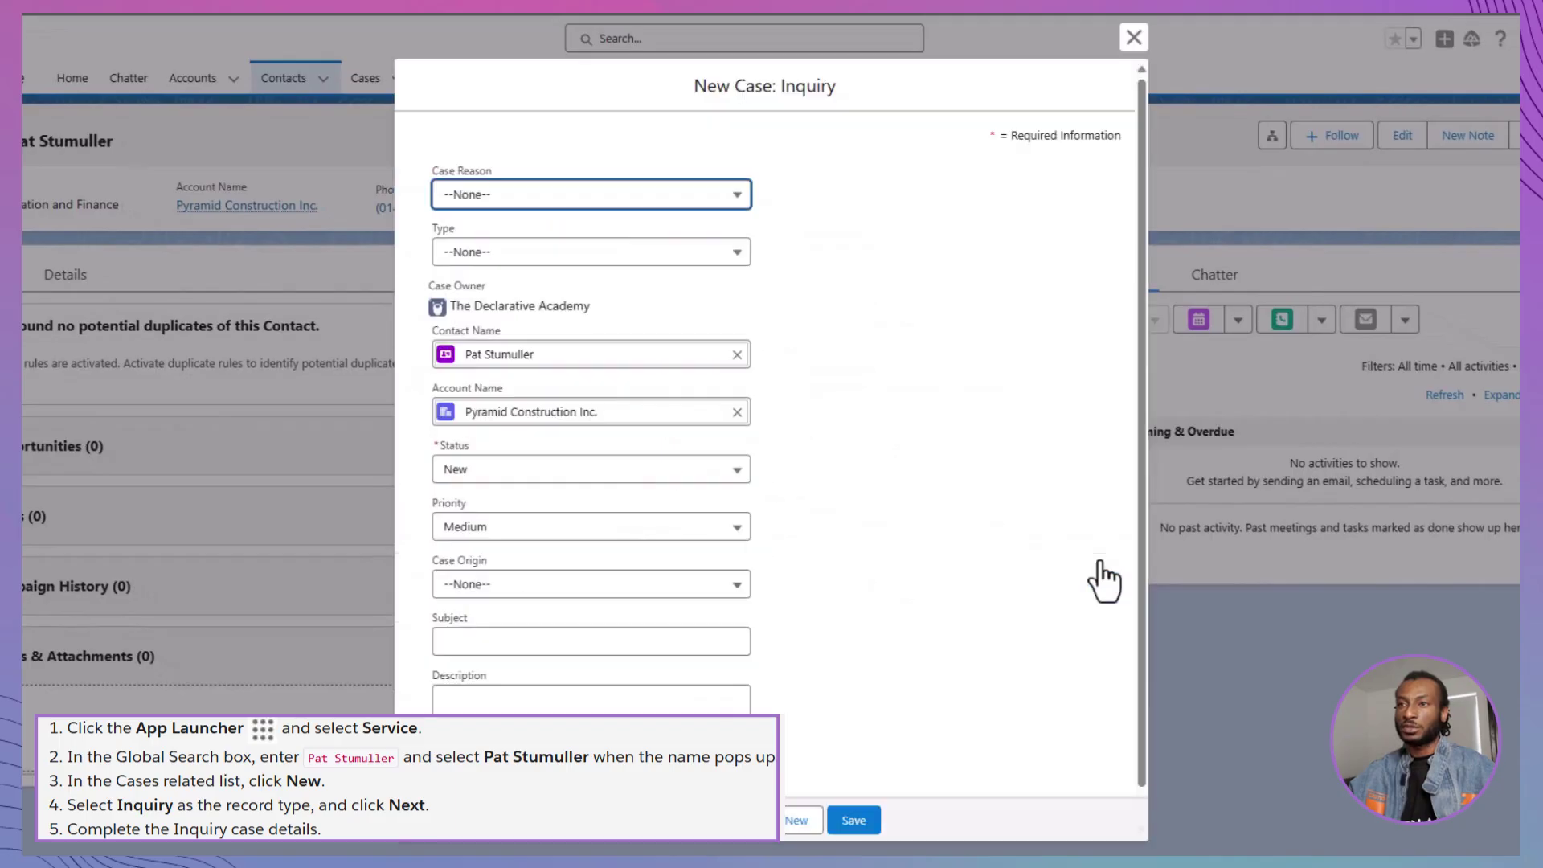
left_click(679, 269)
left_click(665, 409)
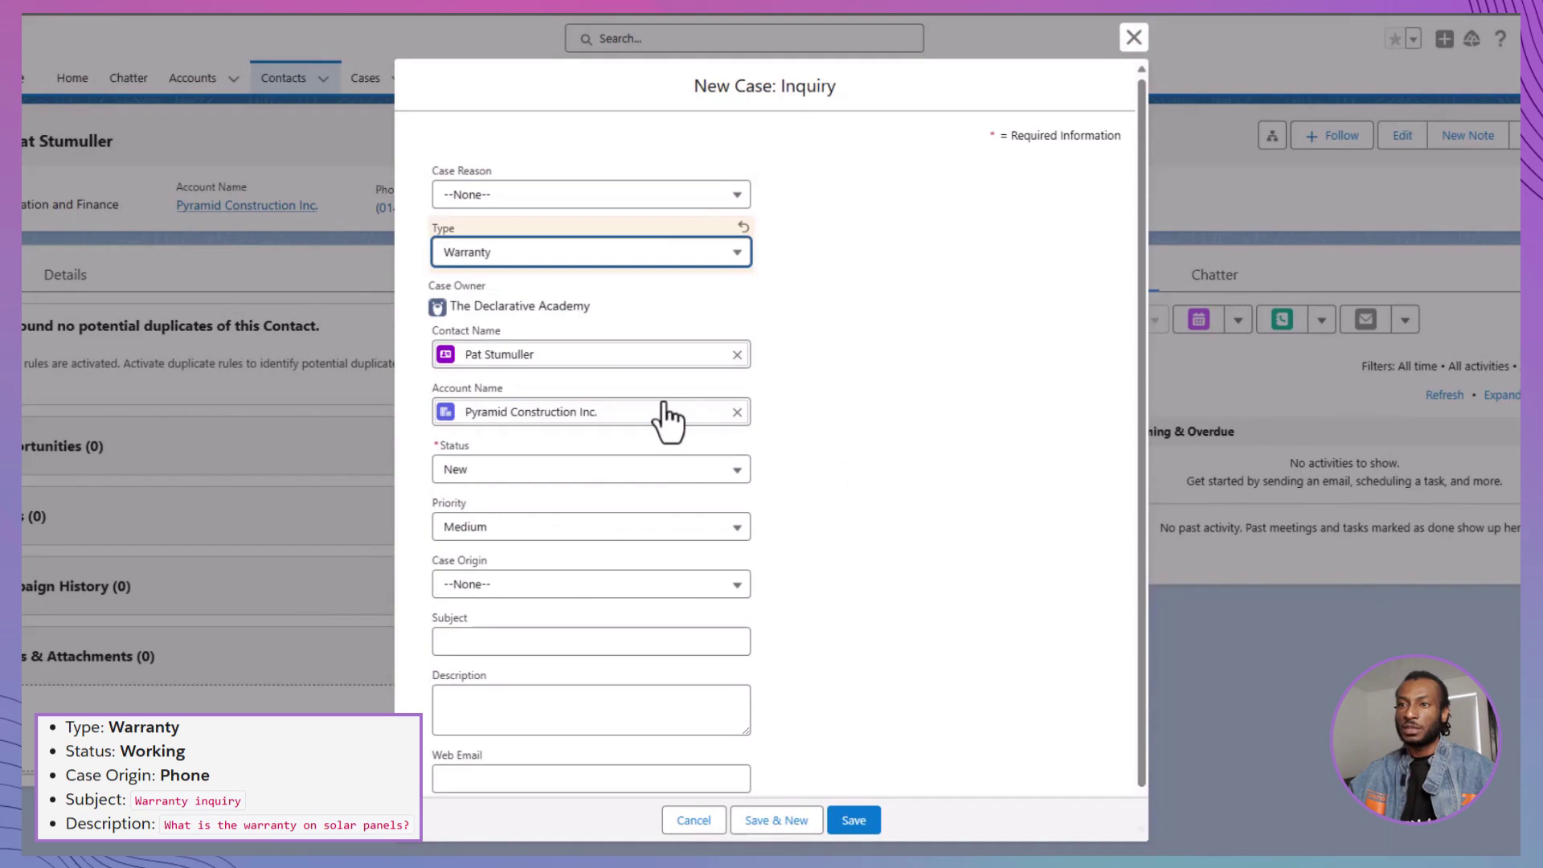
left_click(664, 474)
left_click(664, 532)
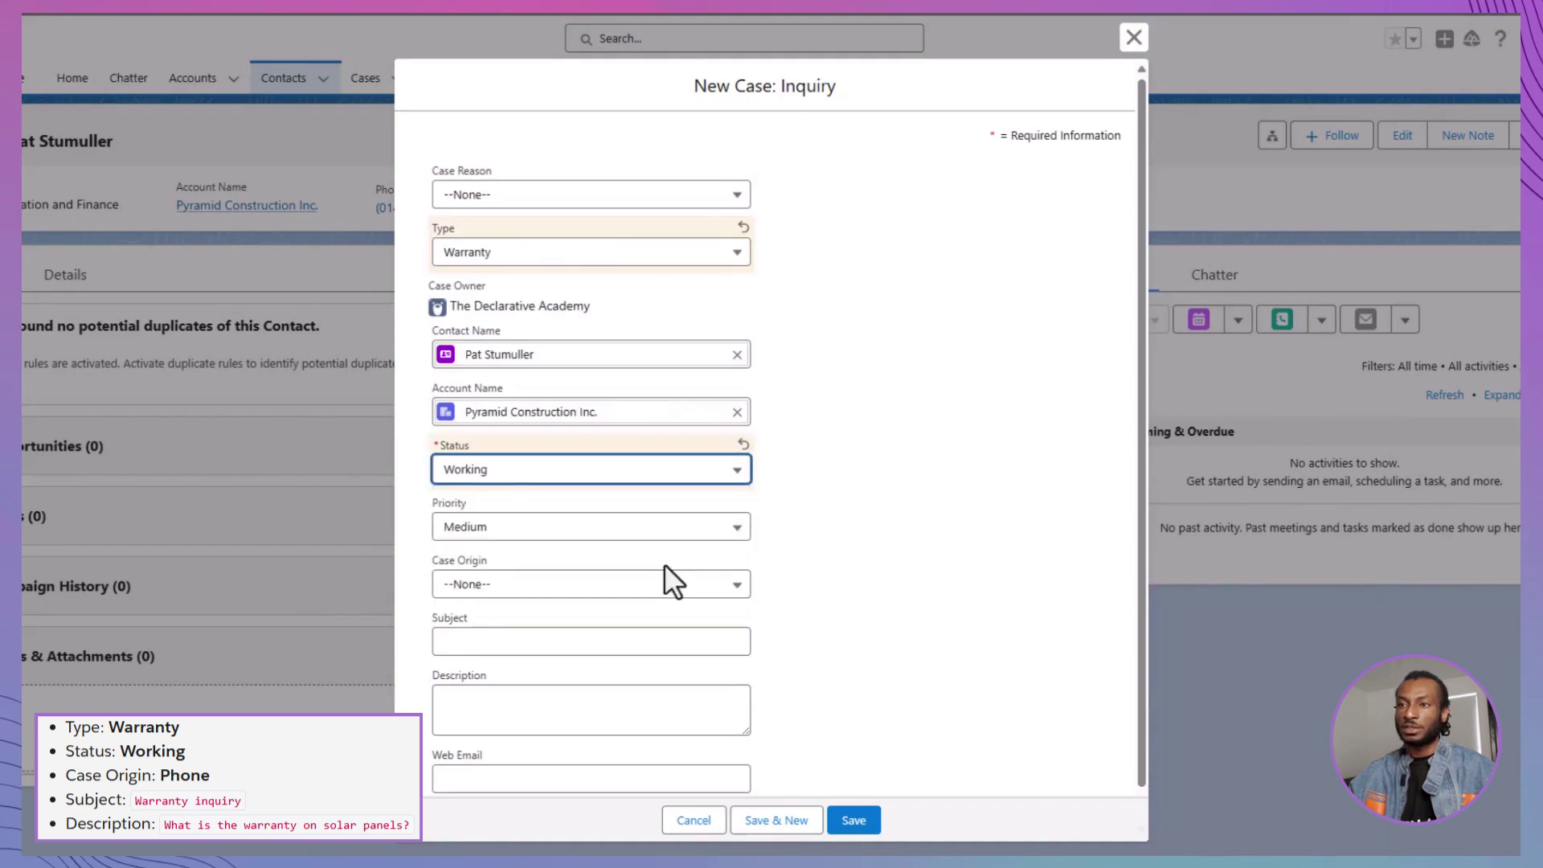
left_click(665, 590)
left_click(651, 647)
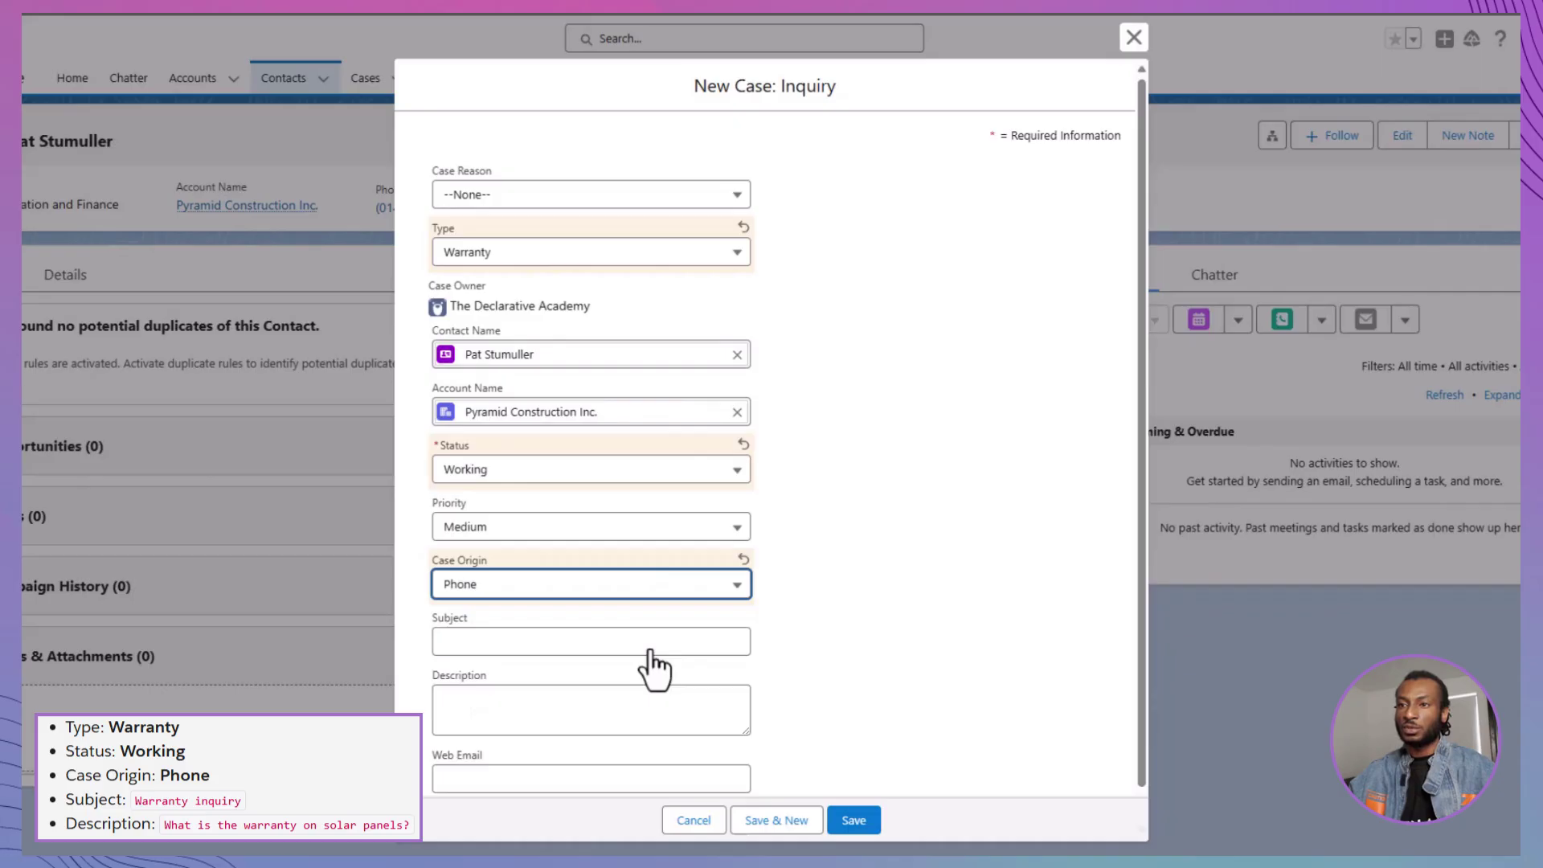
Enter subject 'Solar Panel Warranty' and description 'Warranty on Solar Panels', then save the case
left_click(652, 641)
type("Solar Panel WA")
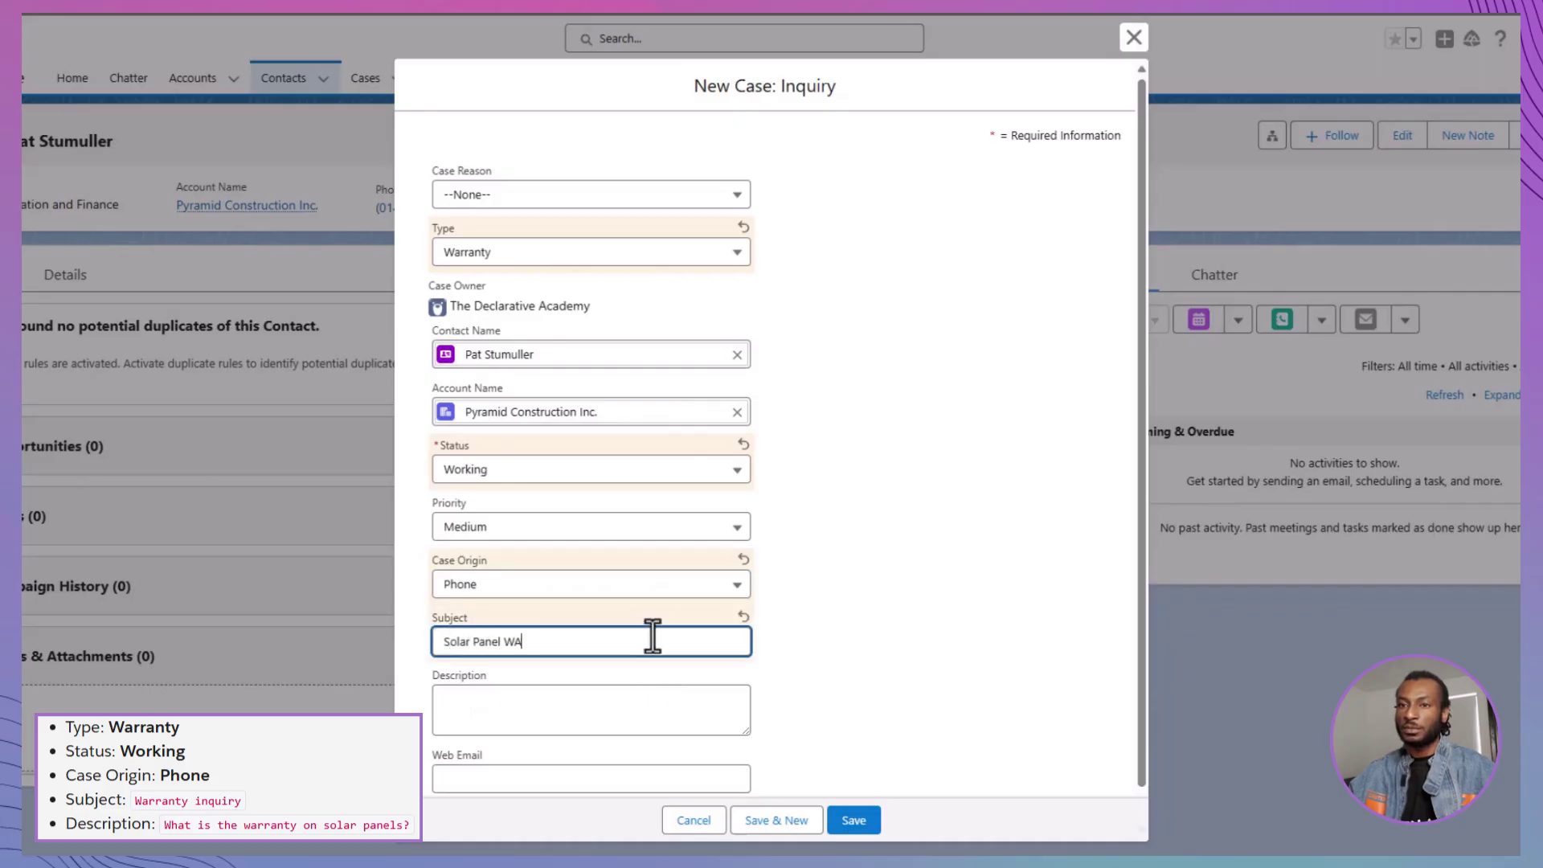
left_click(652, 707)
type("Warranty ")
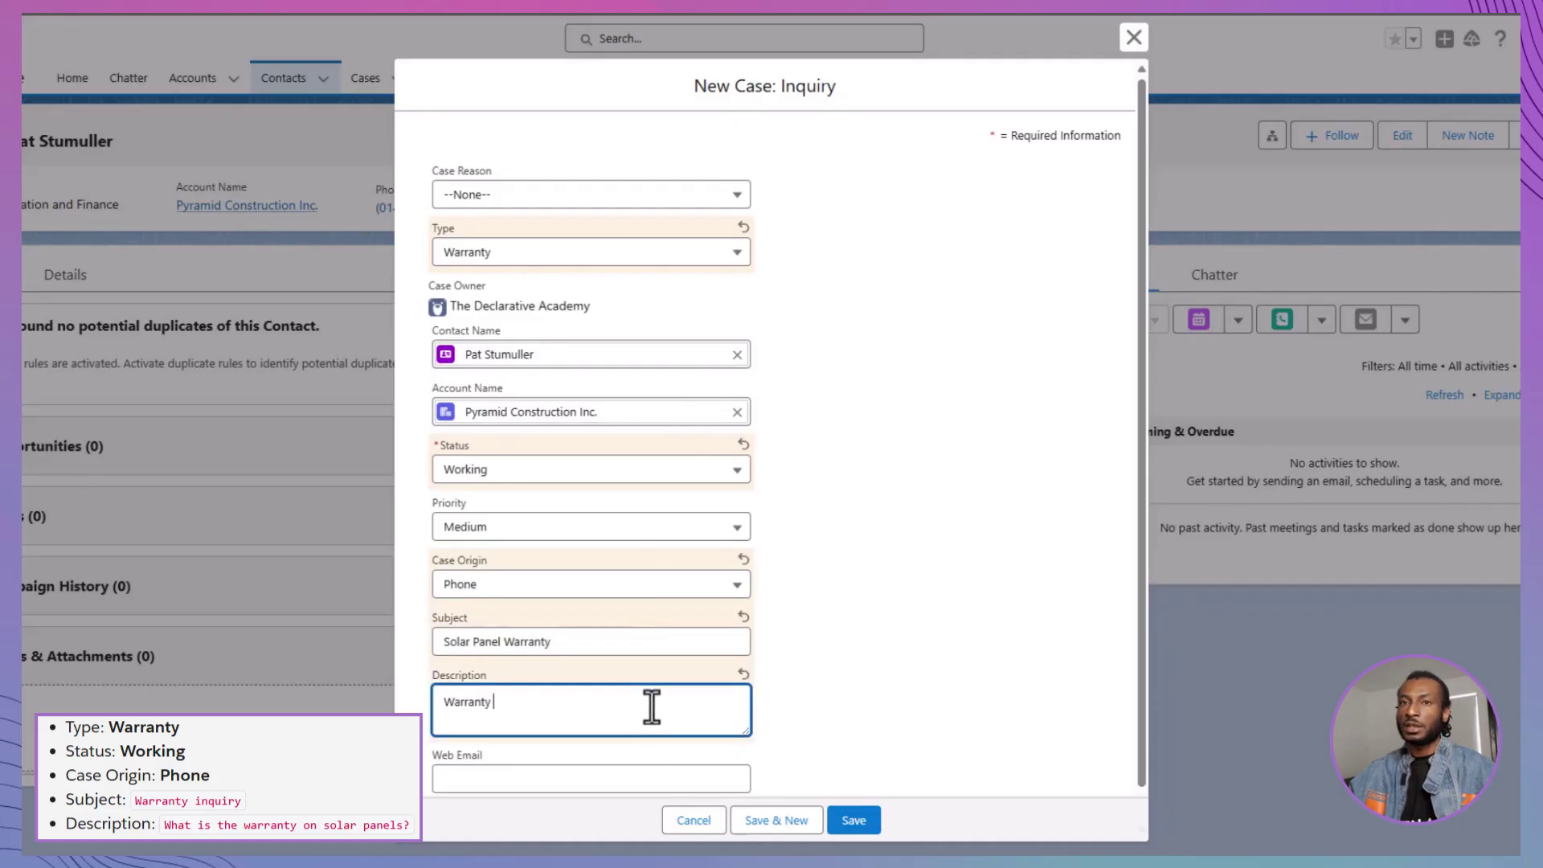
type("on Solar Panels")
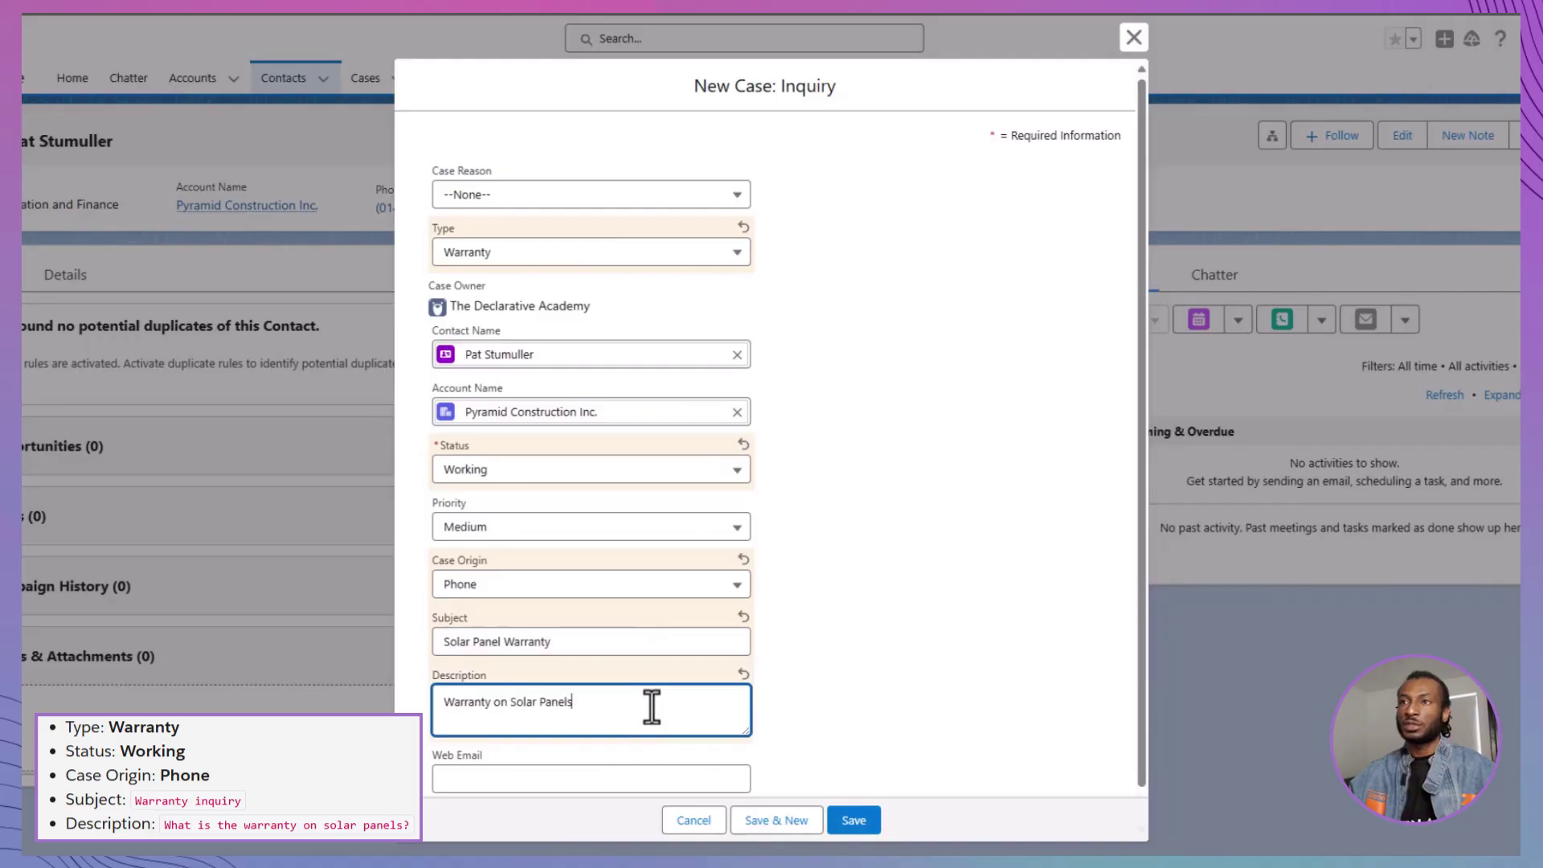
left_click(854, 820)
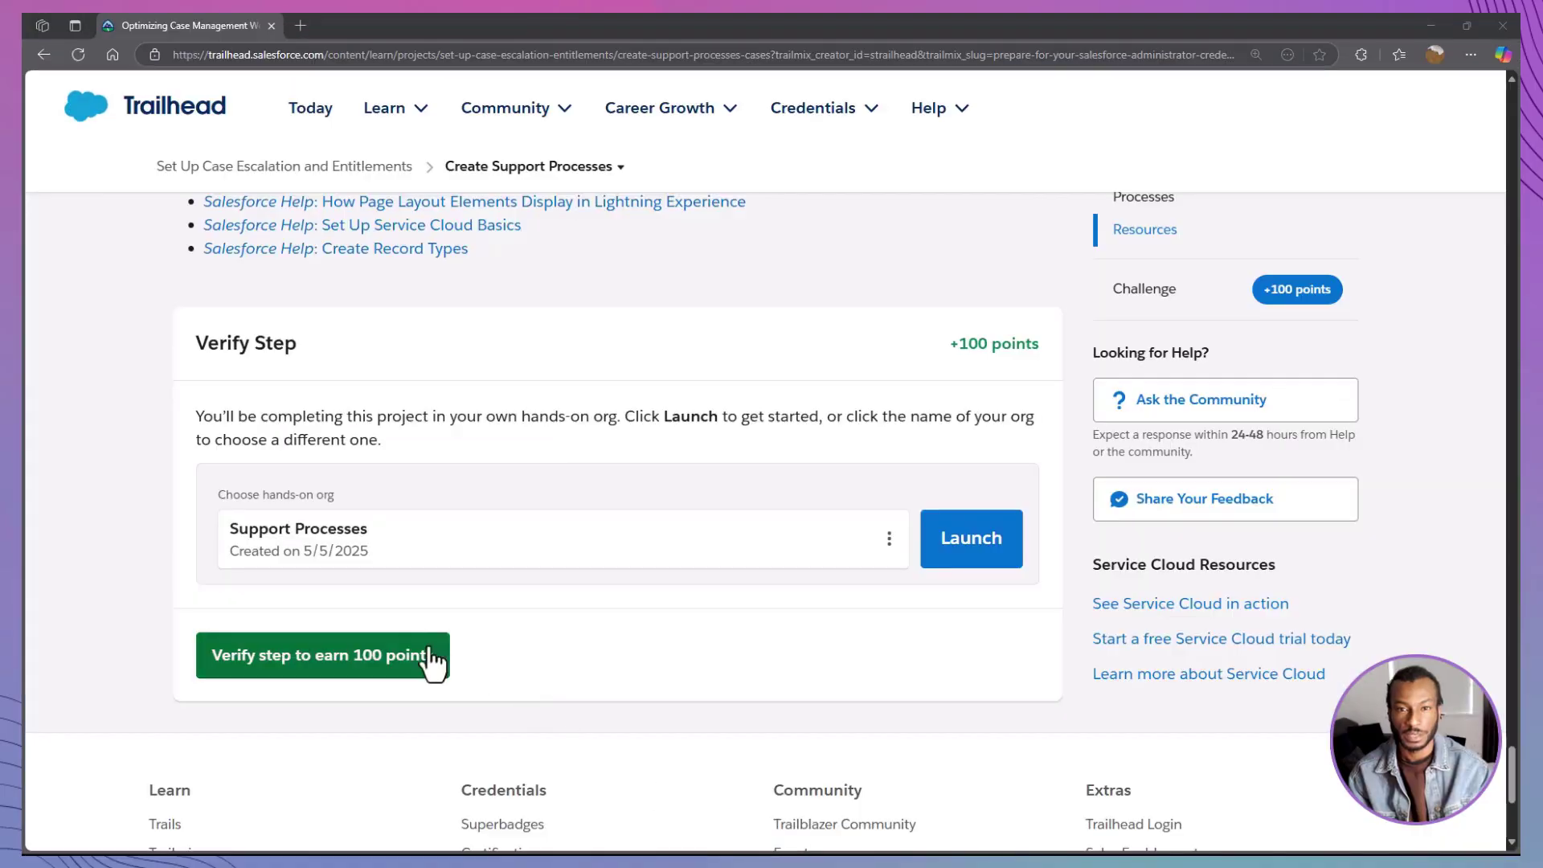
Verify the Create Support Processes challenge step in Trailhead to earn 100 points
left_click(429, 657)
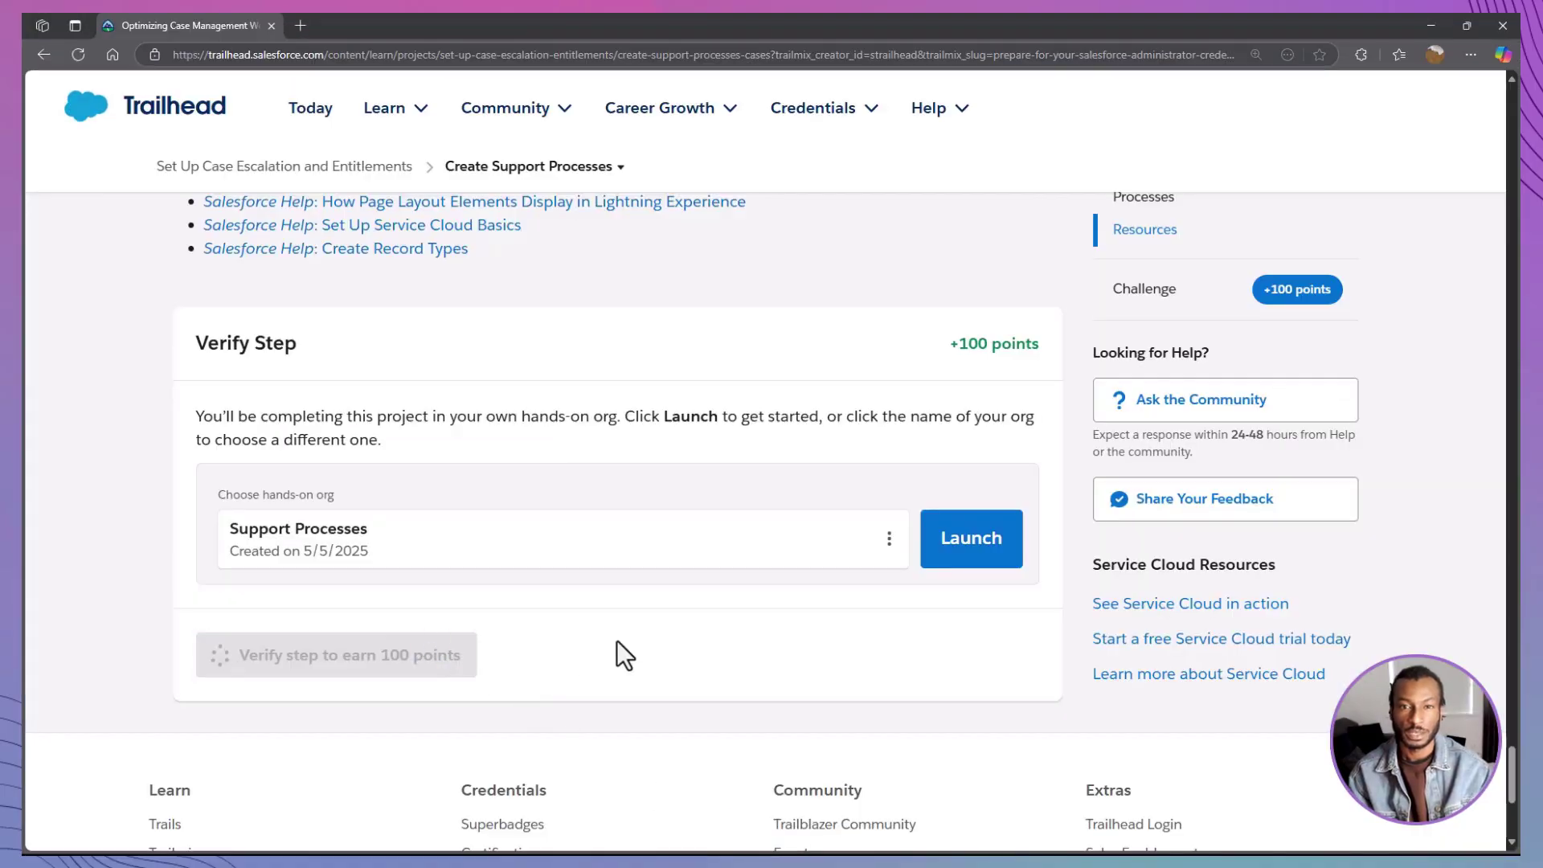